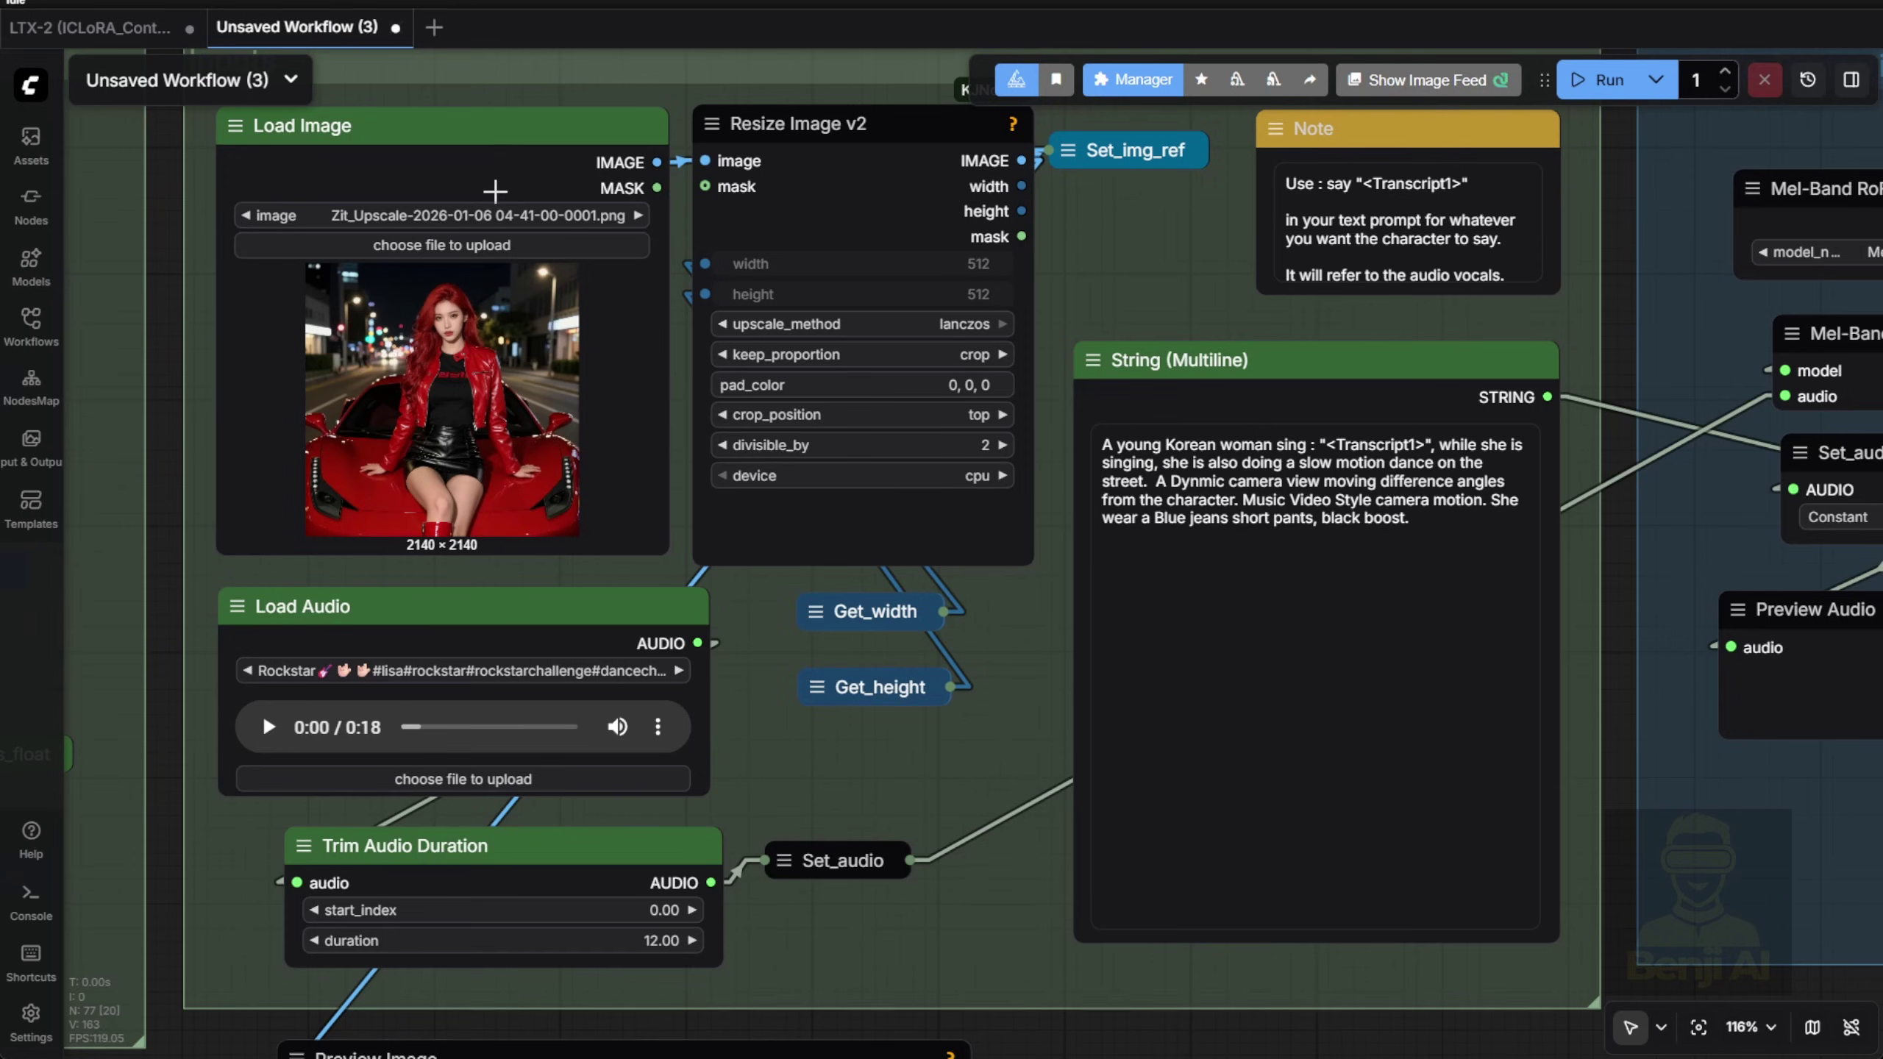
Bring the Sampler group into view and enter the Samplers subgraph
{"action": "scroll", "coordinate": [853, 757], "scroll_direction": "down", "scroll_amount": 4}
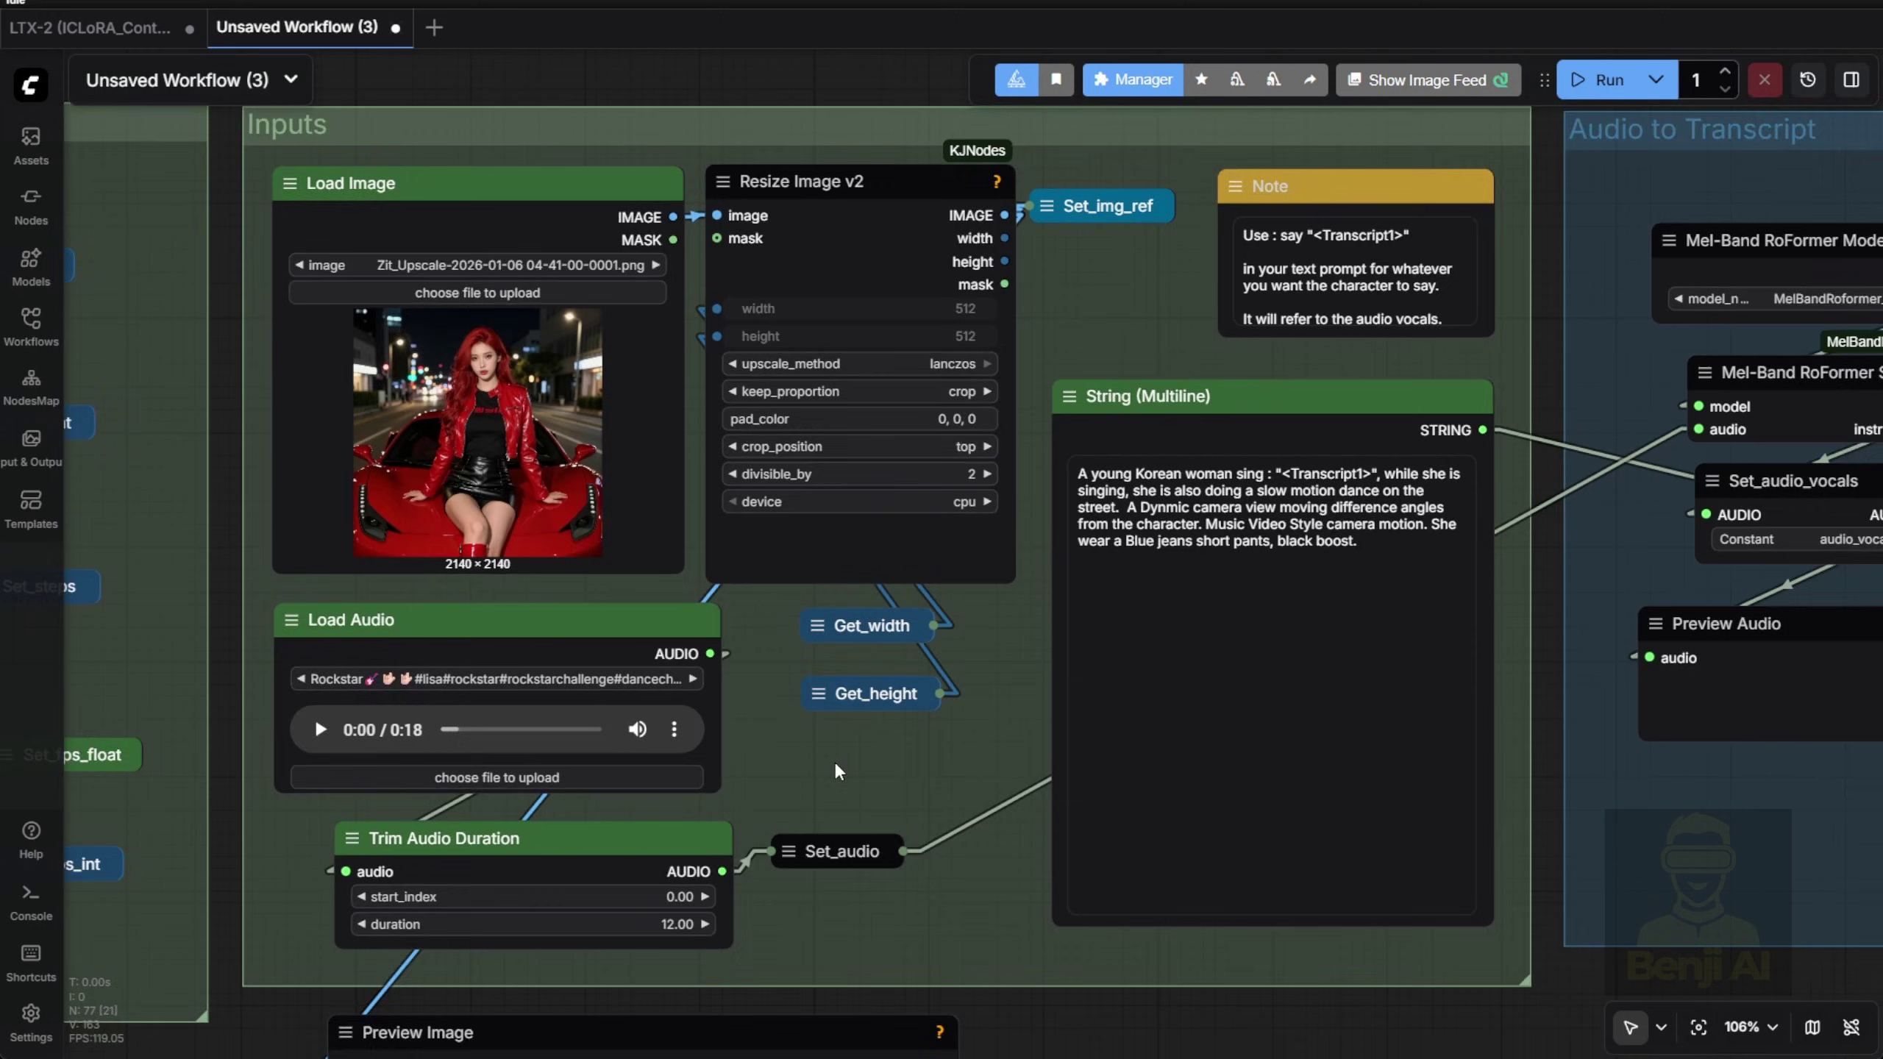
{"action": "left_click_drag", "start_coordinate": [1285, 976], "coordinate": [0, 896]}
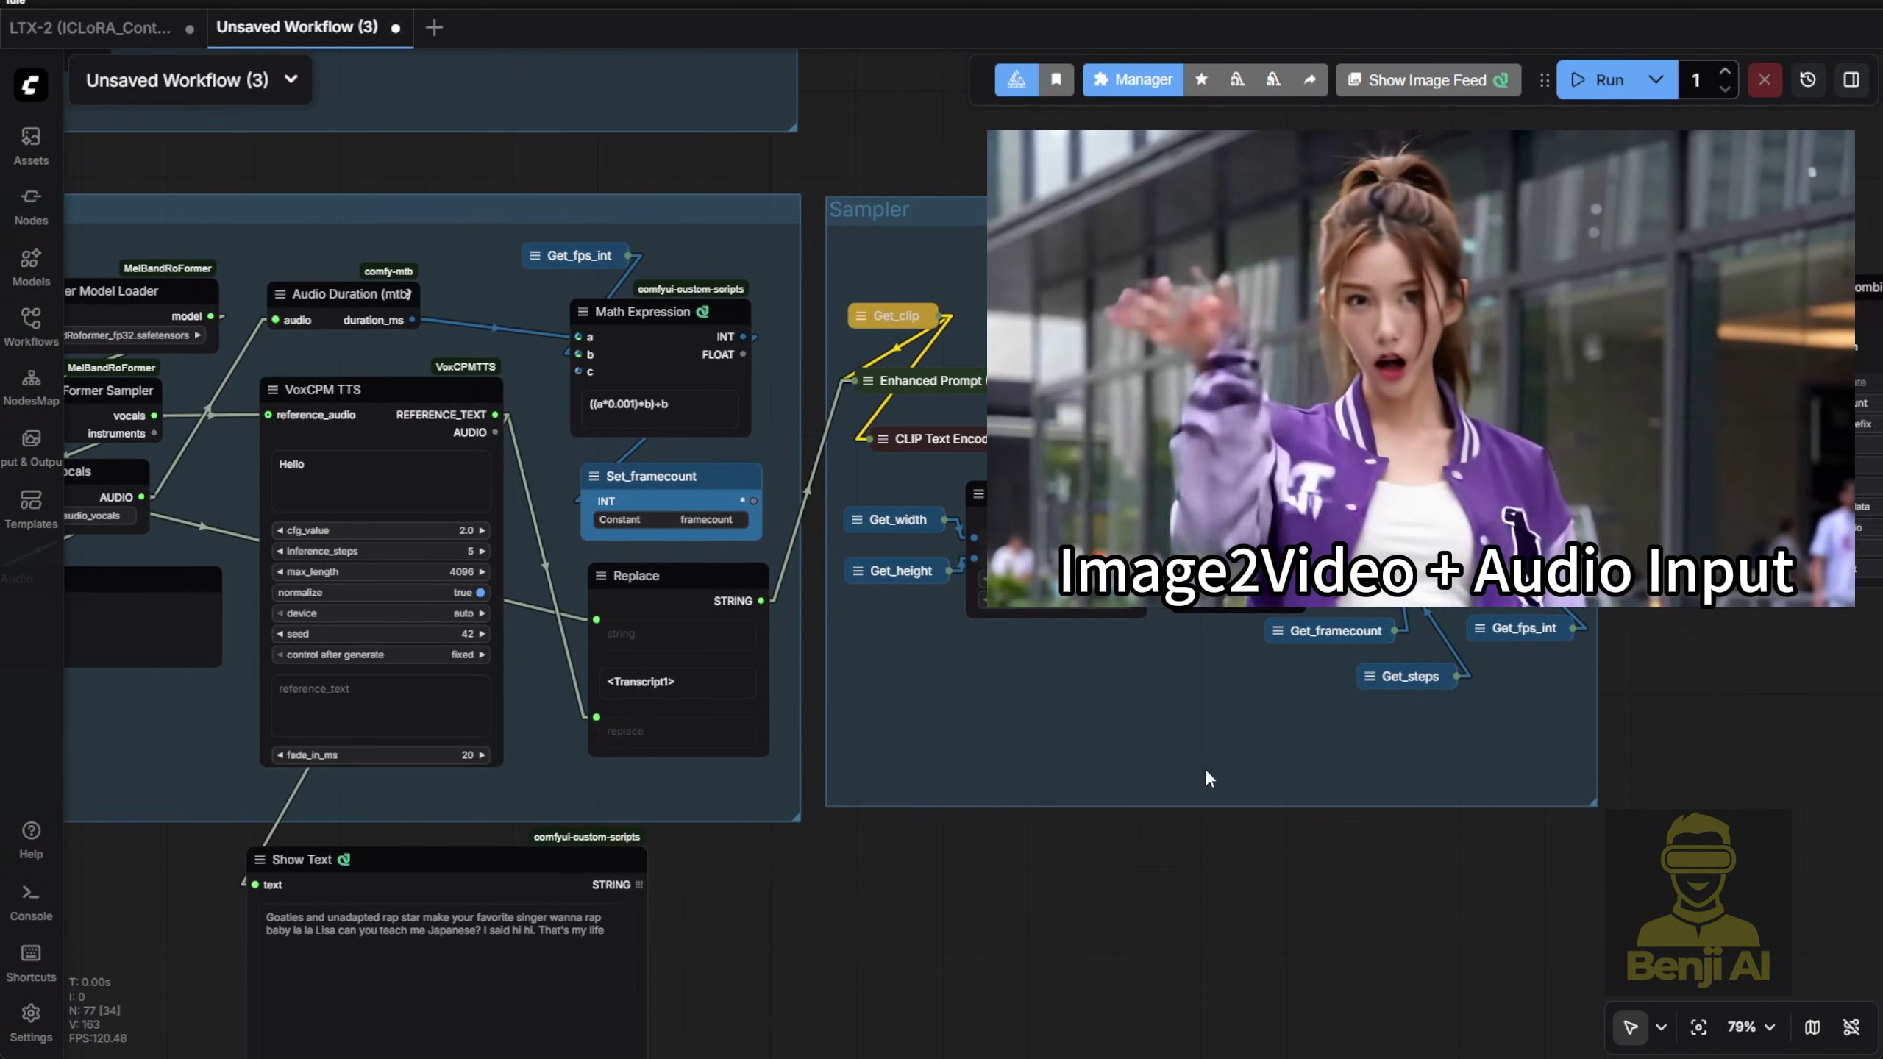
{"action": "left_click_drag", "start_coordinate": [1206, 773], "coordinate": [973, 811]}
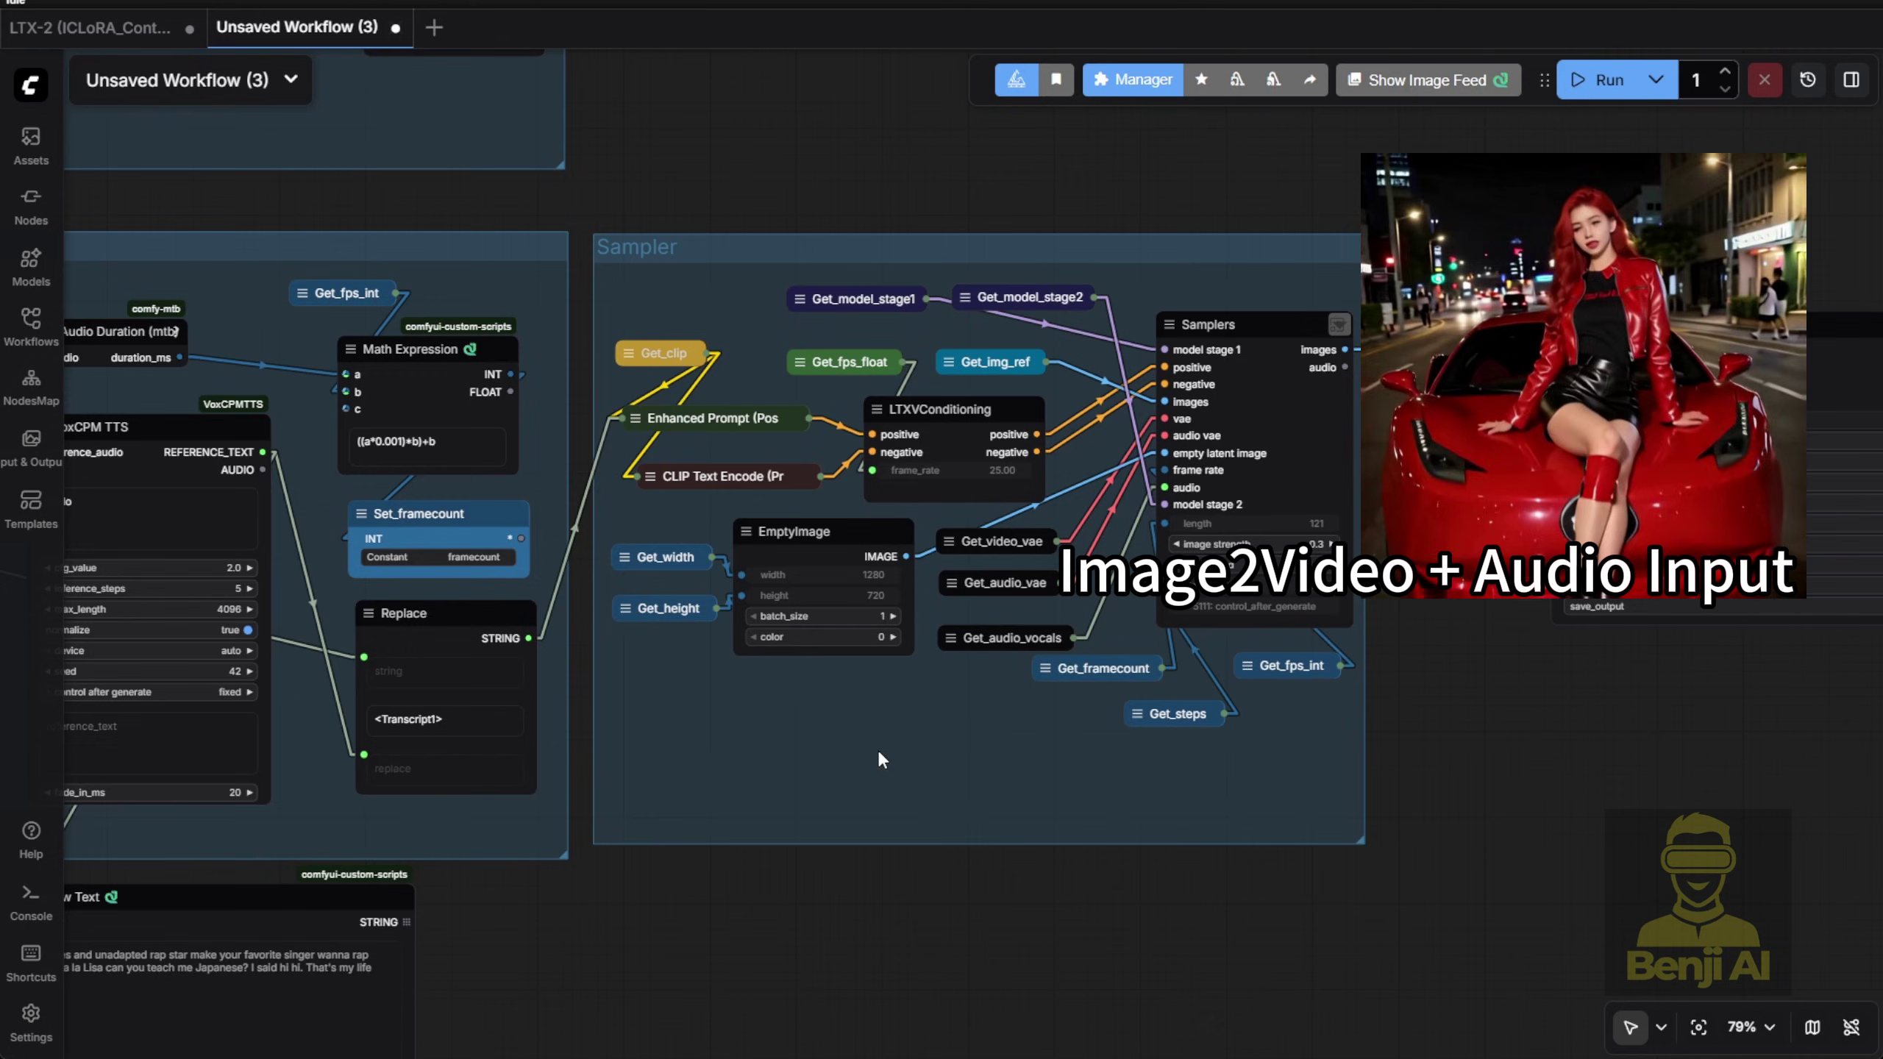
{"action": "scroll", "coordinate": [1090, 277], "scroll_direction": "up", "scroll_amount": 3}
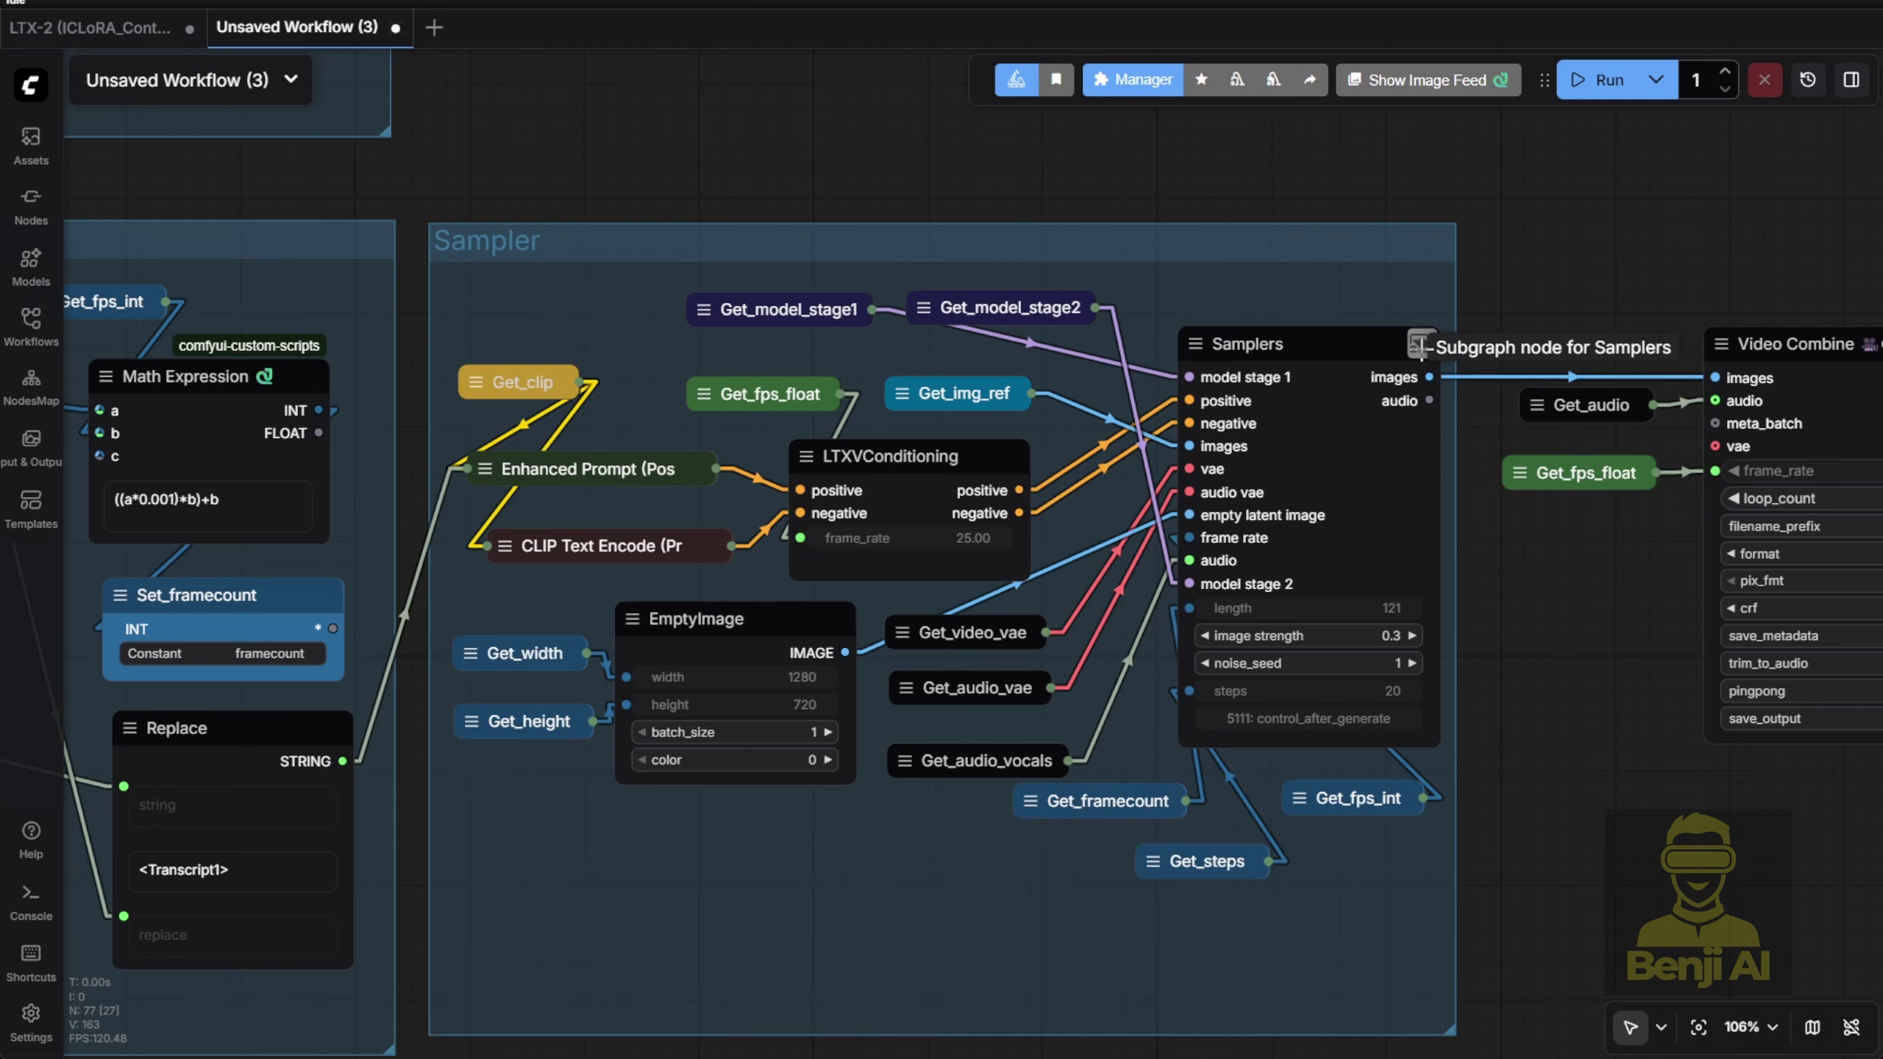
{"action": "left_click", "coordinate": [1418, 345]}
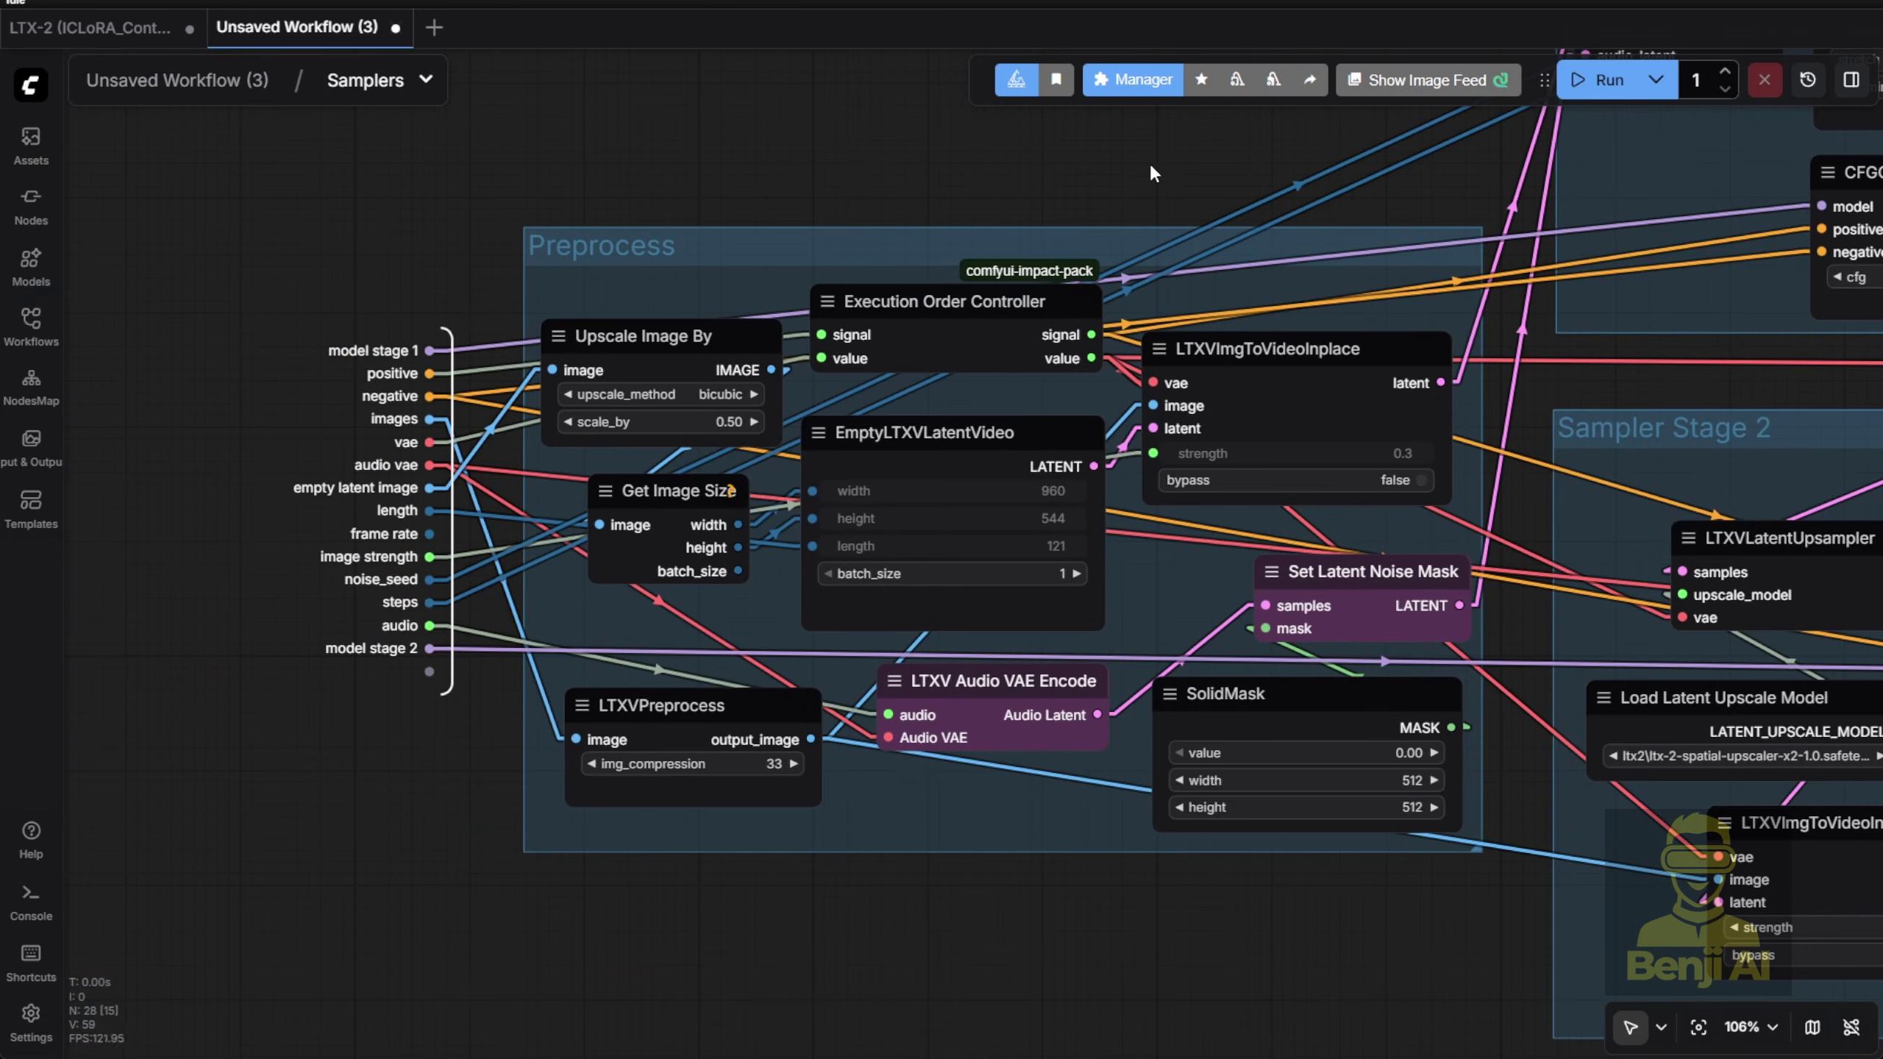
Trace the Set Latent Noise Mask and LTXV Audio VAE Encode links in the Preprocess group
{"action": "left_click_drag", "start_coordinate": [1151, 173], "coordinate": [542, 305]}
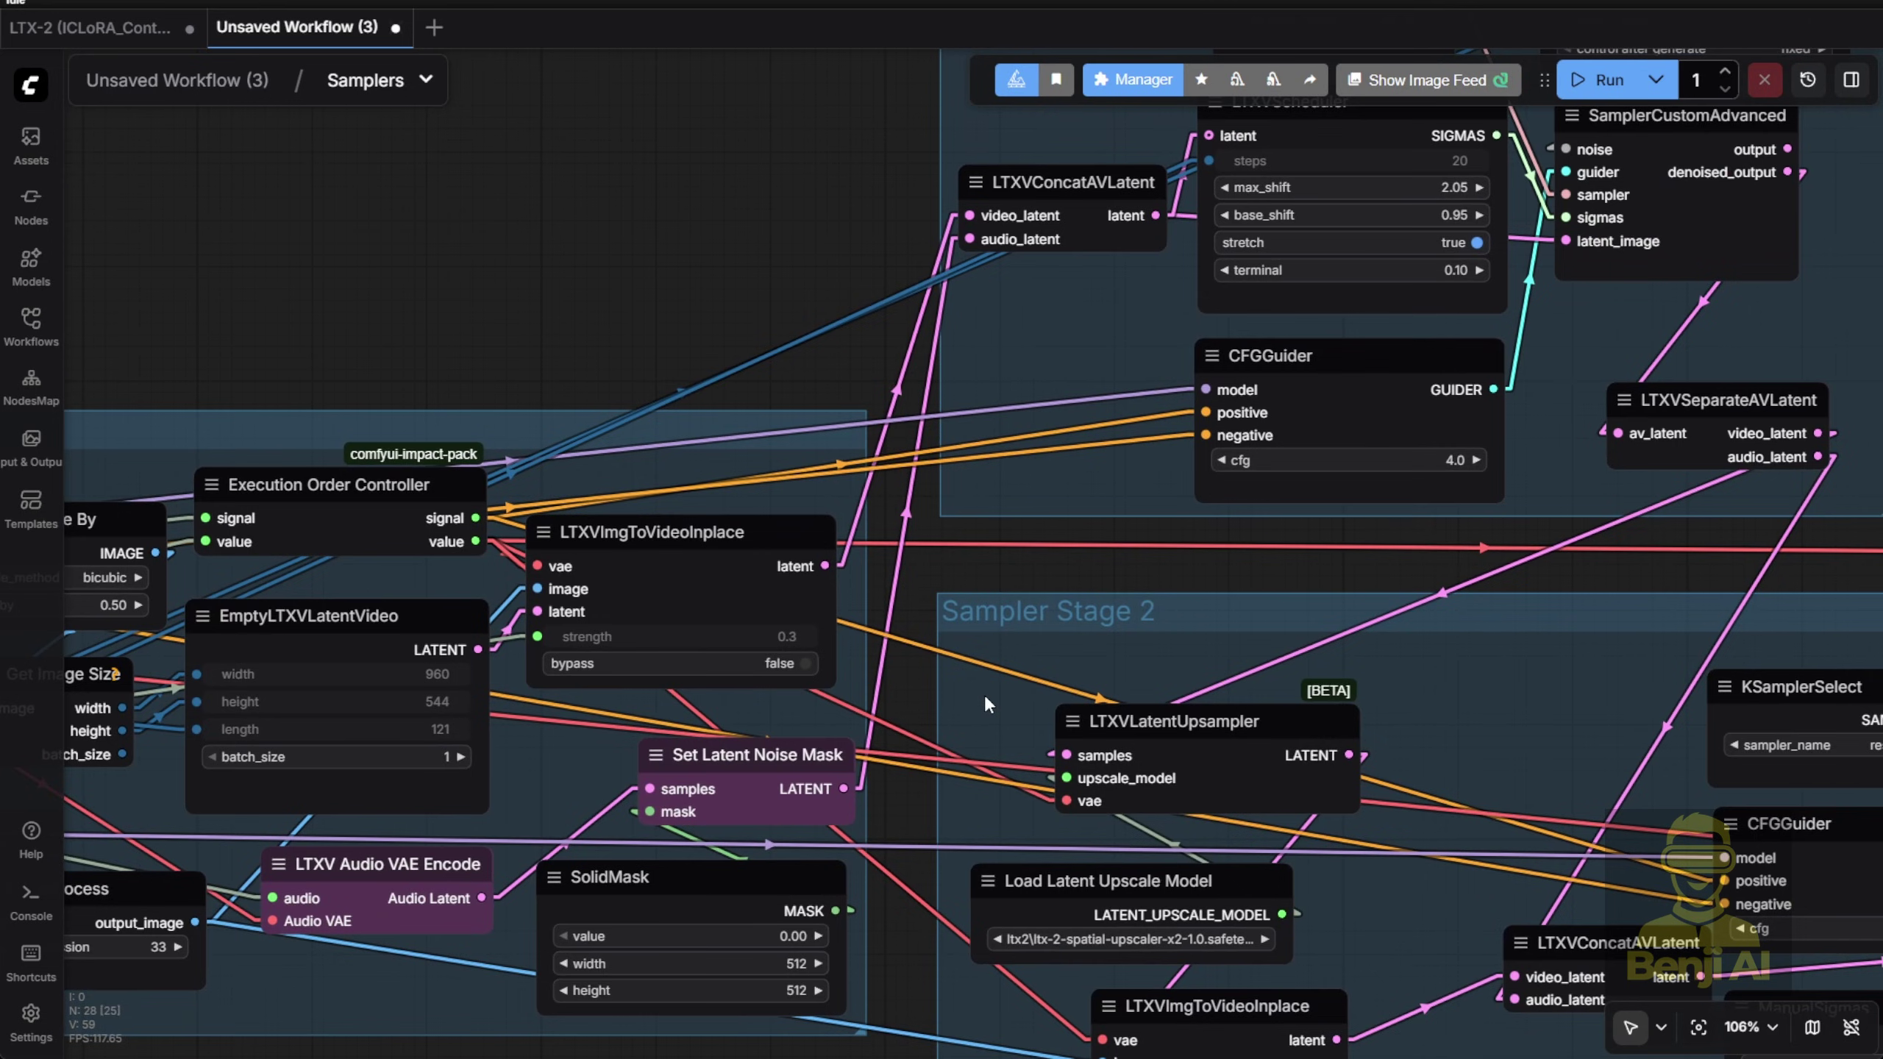
{"action": "left_click_drag", "start_coordinate": [546, 778], "coordinate": [982, 521]}
{"action": "scroll", "coordinate": [996, 540], "scroll_direction": "up", "scroll_amount": 3}
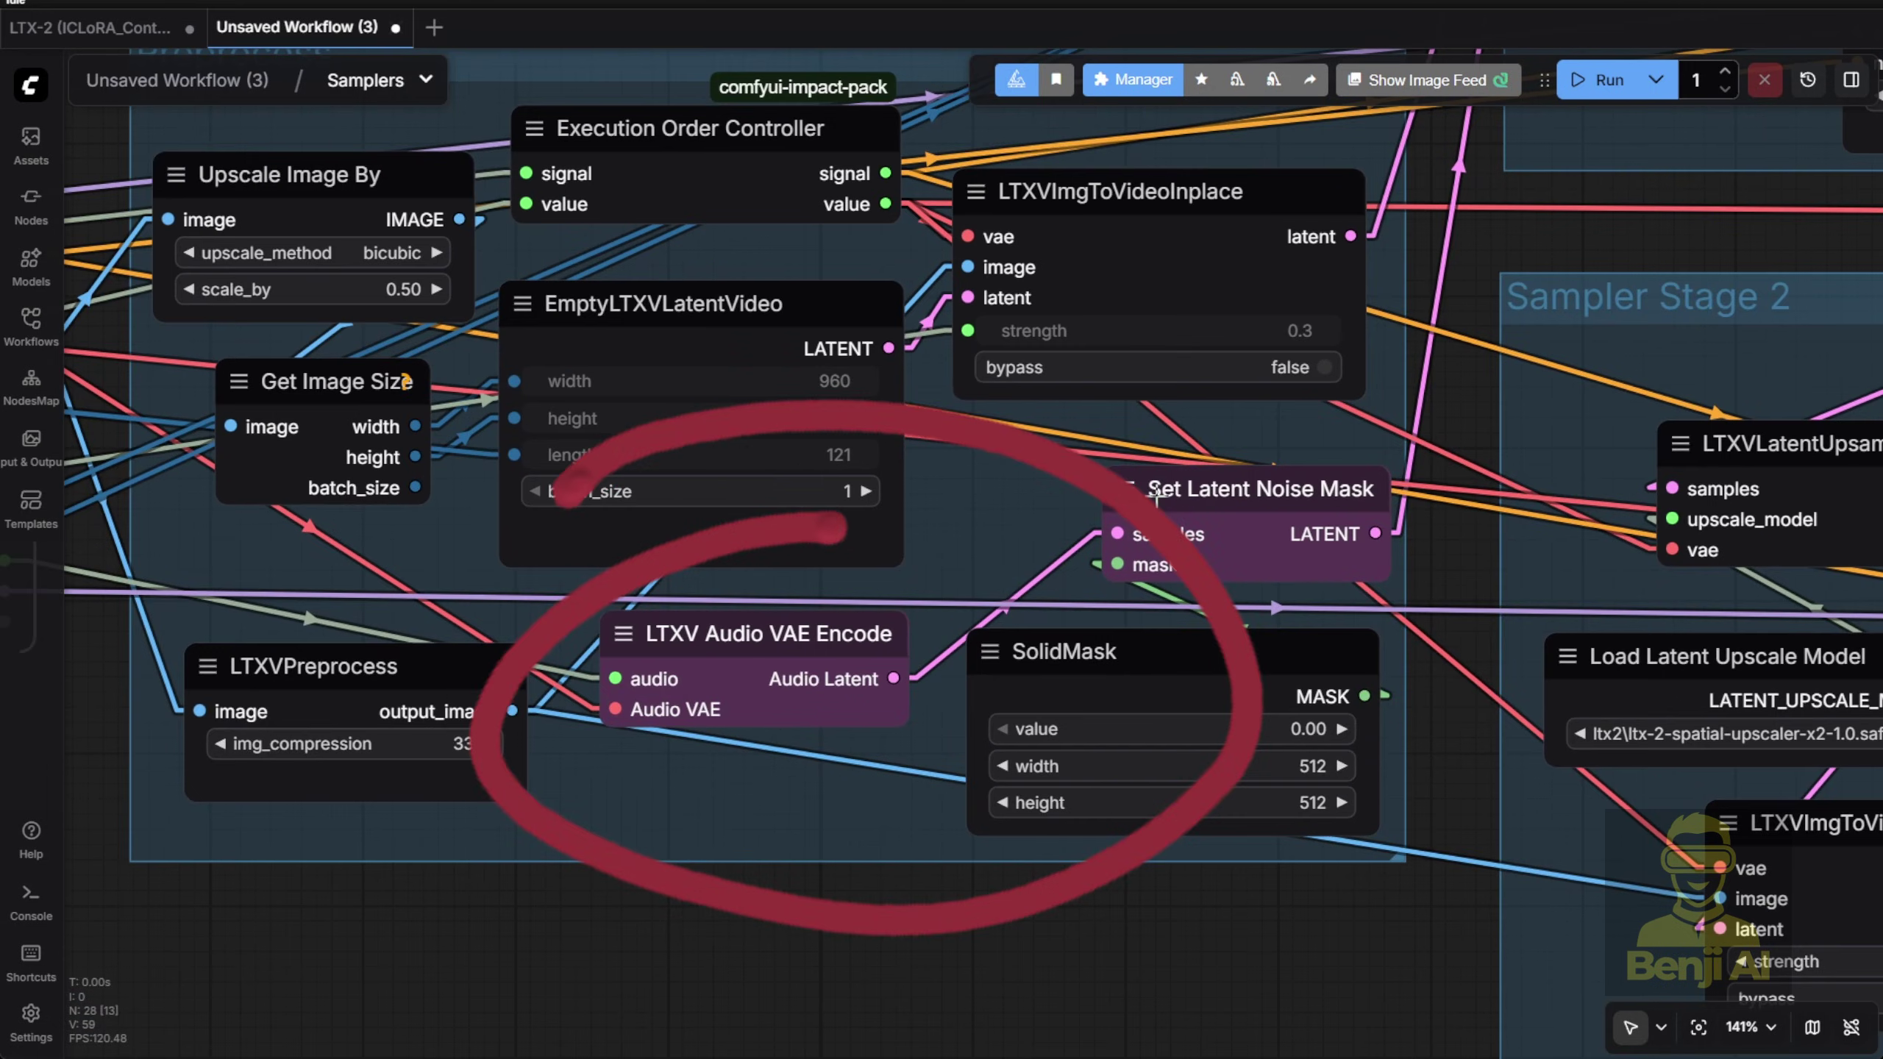
{"action": "left_click", "coordinate": [1201, 491]}
{"action": "left_click", "coordinate": [612, 632]}
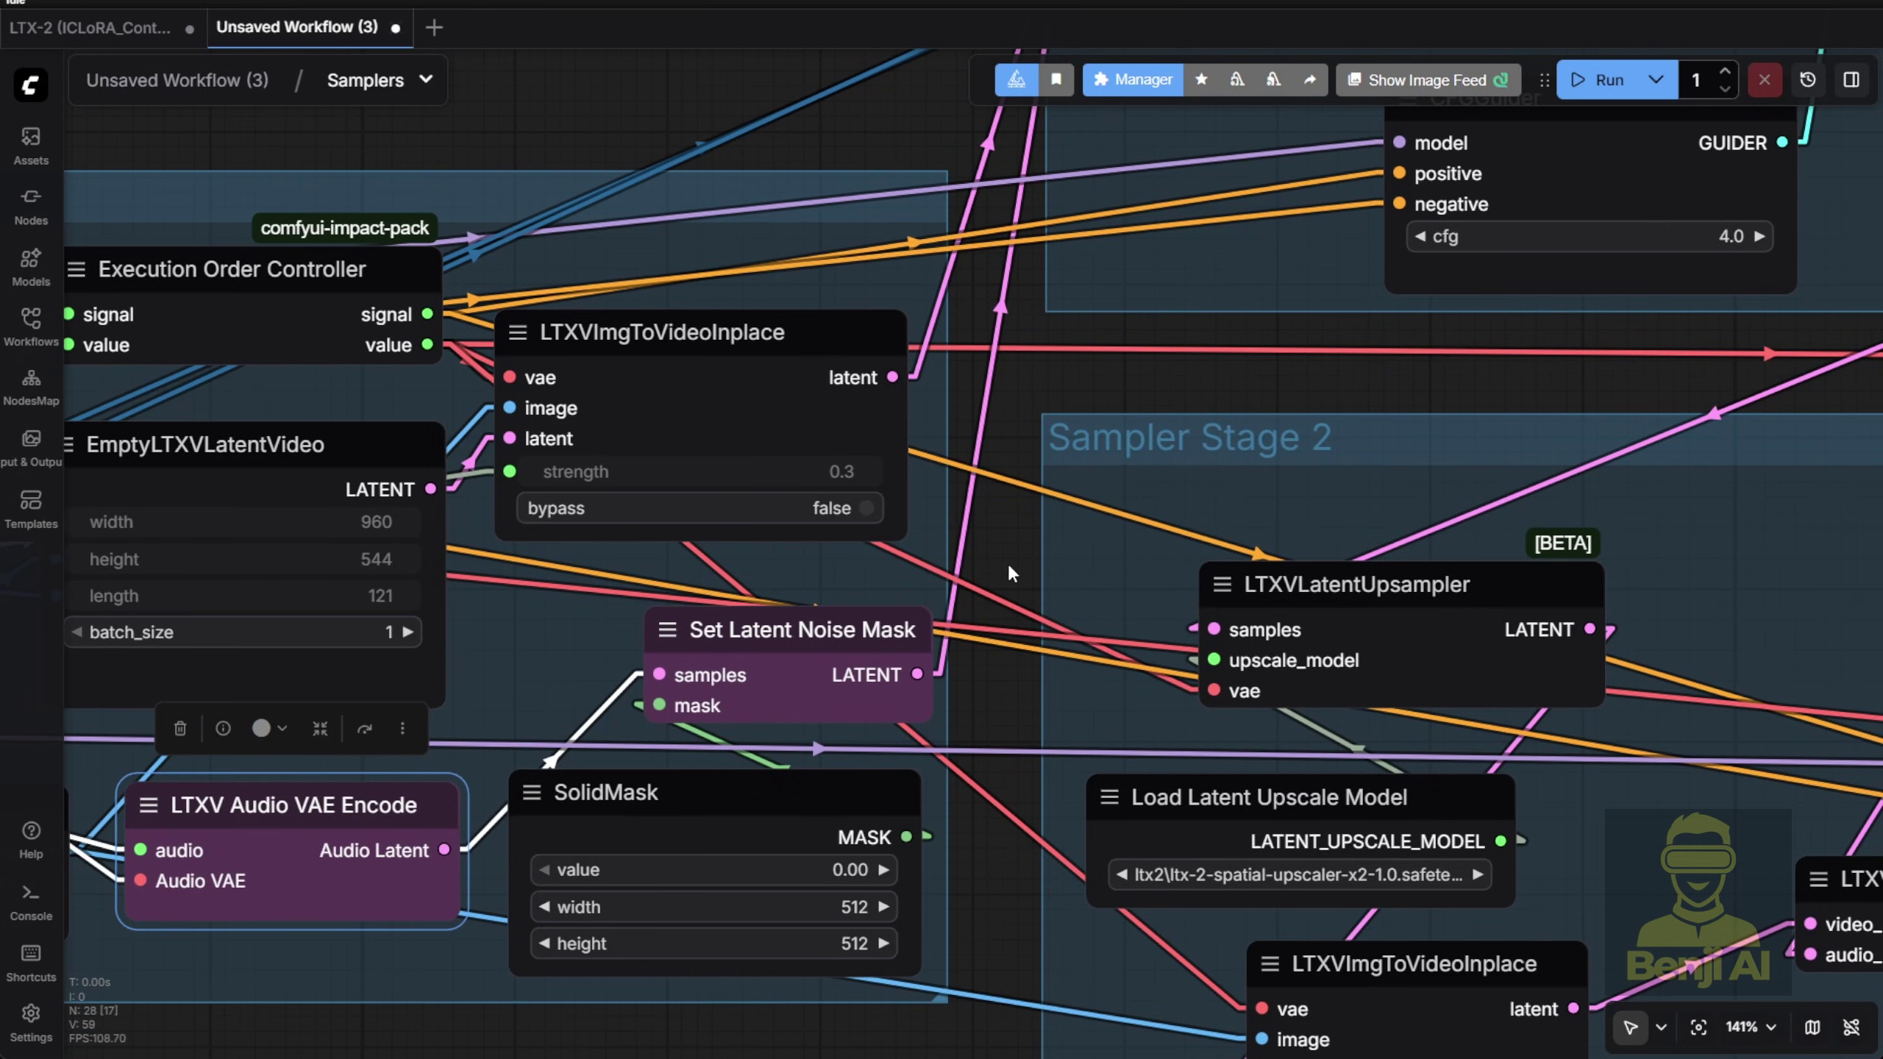
Look over the first sampler stage and Video Setting group, then switch to the LTX-2 (ICLoRA_ControlNet) workflow
{"action": "left_click_drag", "start_coordinate": [1254, 324], "coordinate": [949, 773]}
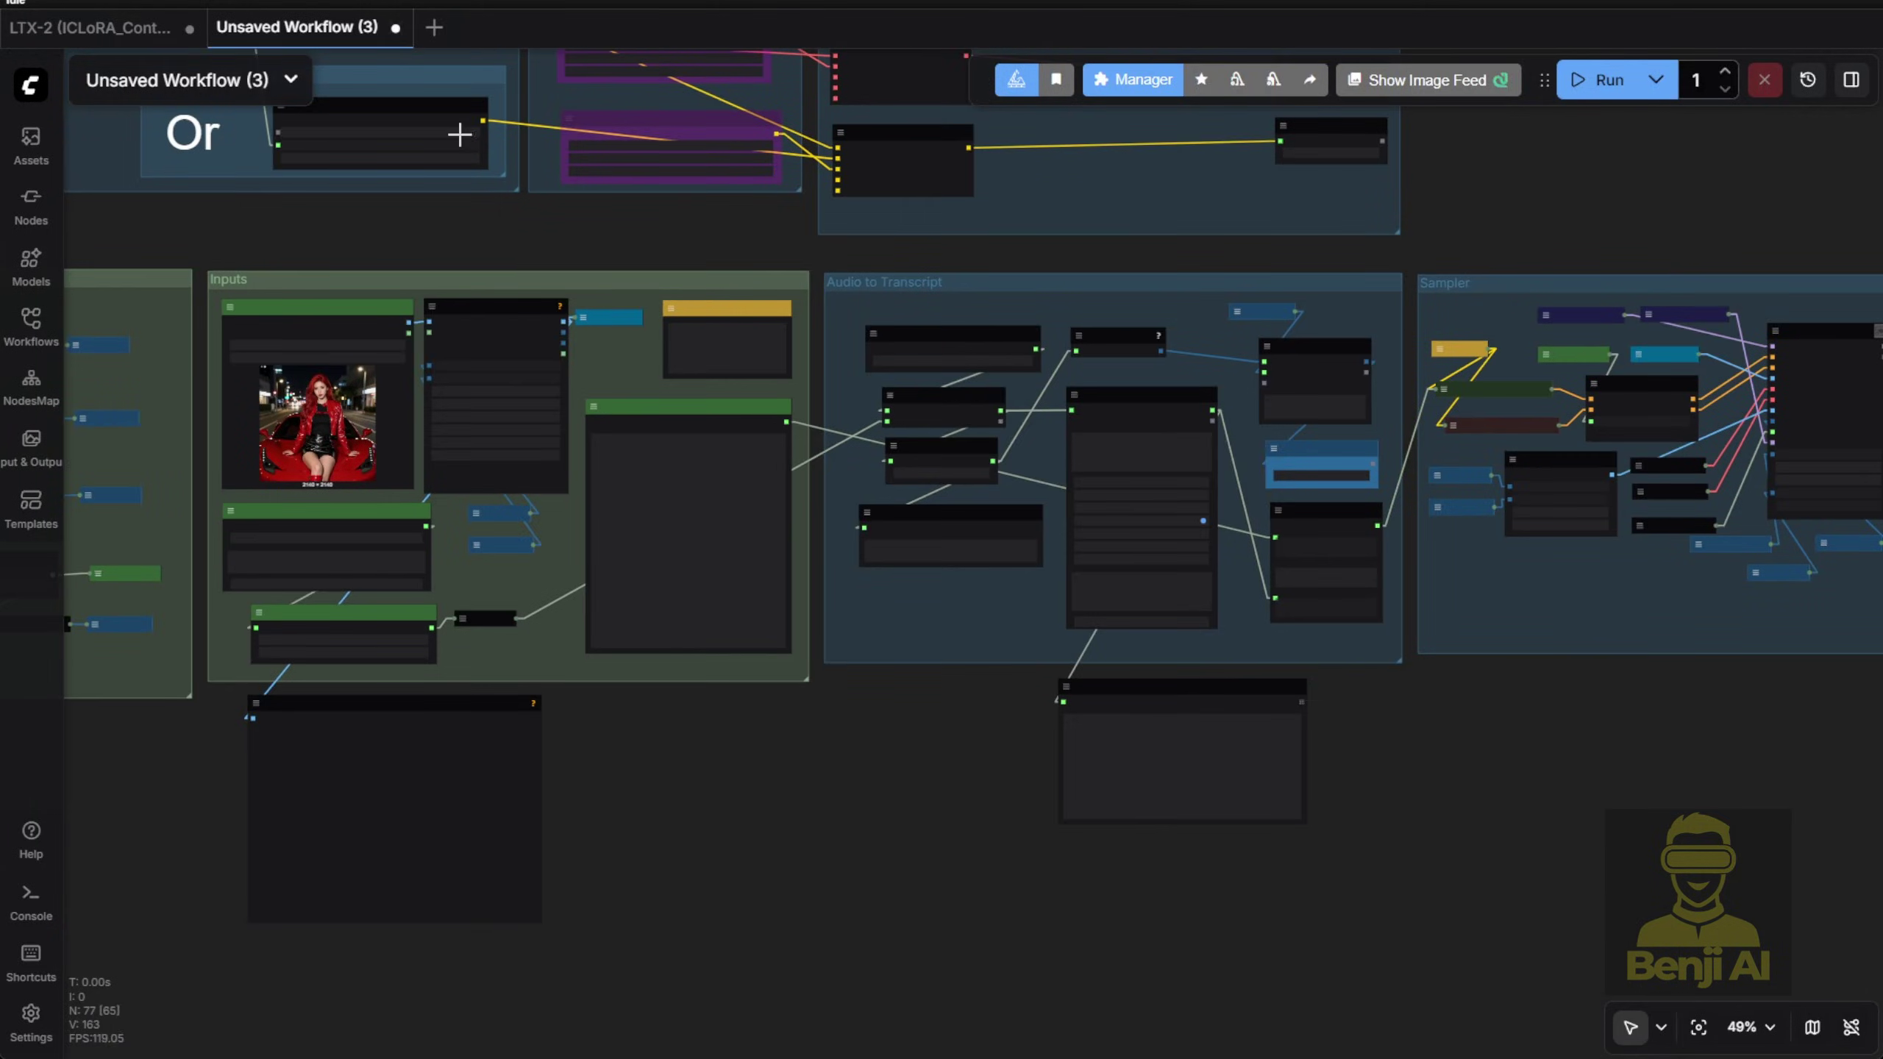
{"action": "left_click_drag", "start_coordinate": [322, 208], "coordinate": [507, 229]}
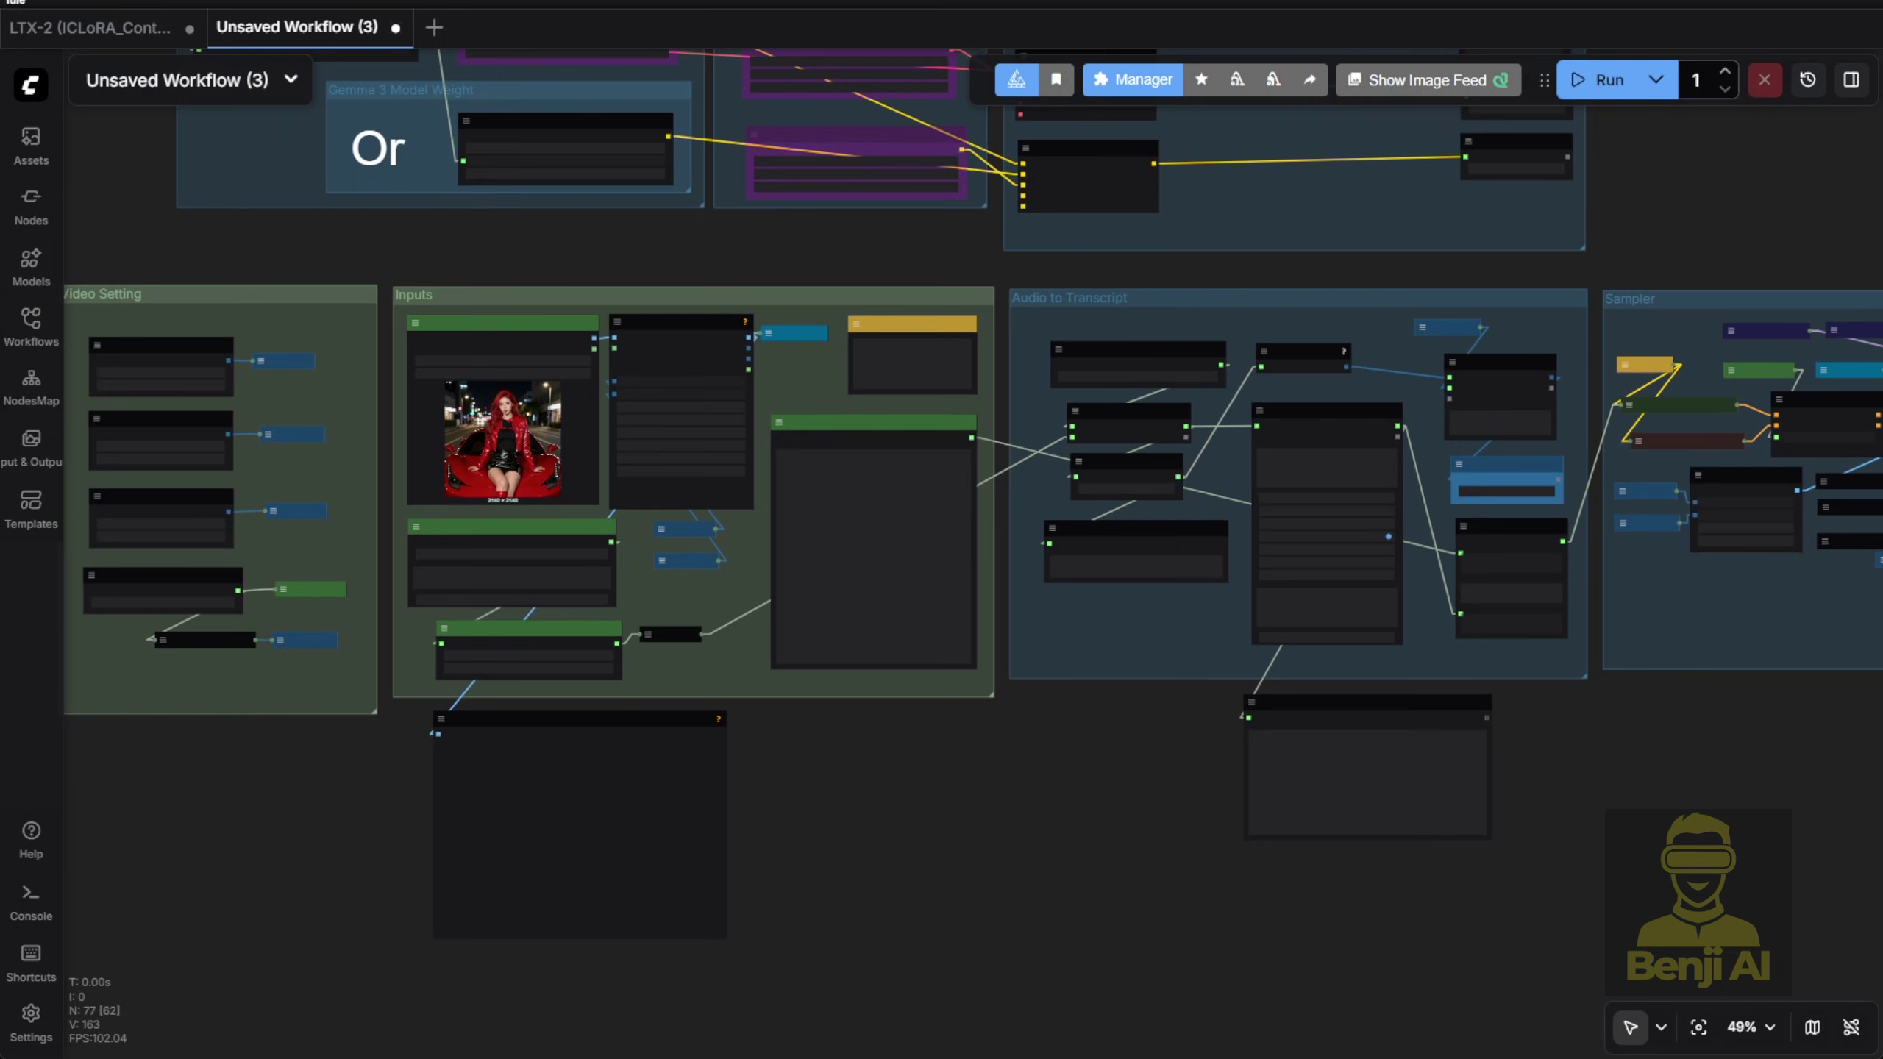
{"action": "left_click", "coordinate": [111, 28]}
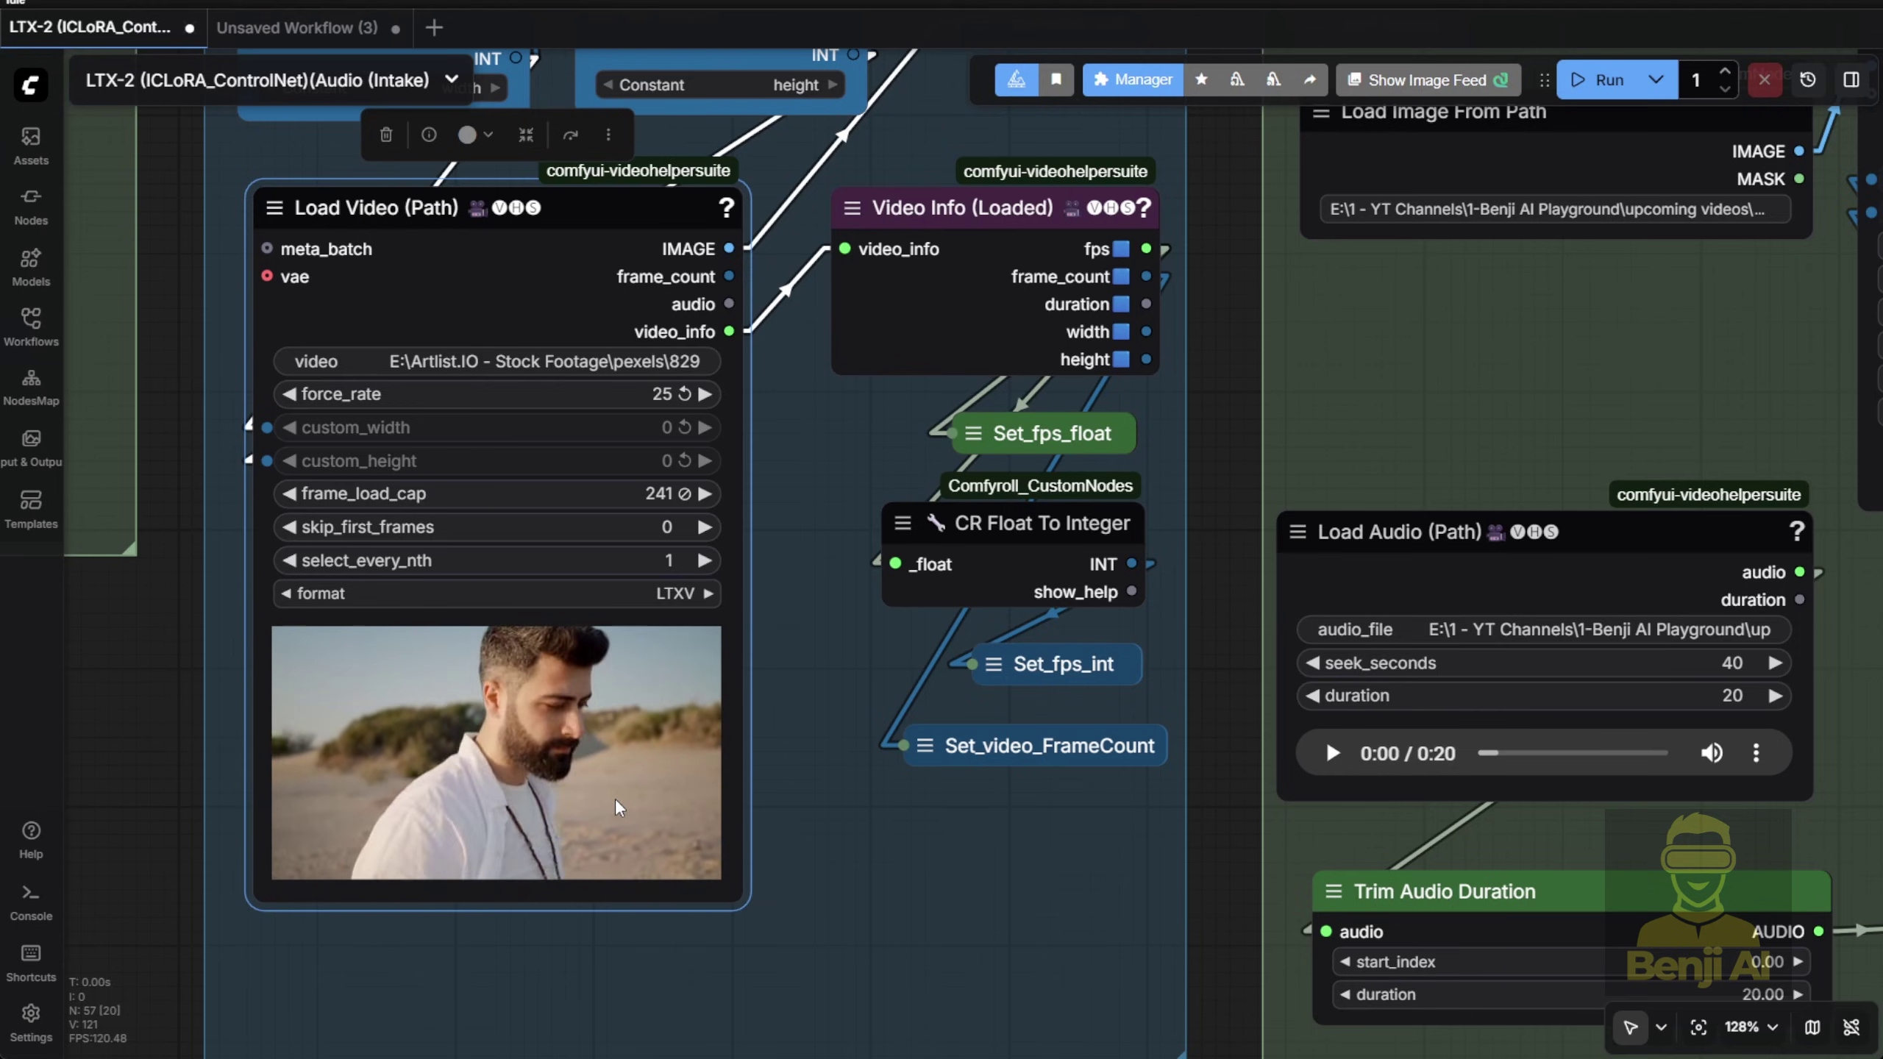
Enlarge the Load Video (Path) node, then pan across the output videos to the Audio to Transcript group
{"action": "left_click_drag", "start_coordinate": [740, 897], "coordinate": [809, 926]}
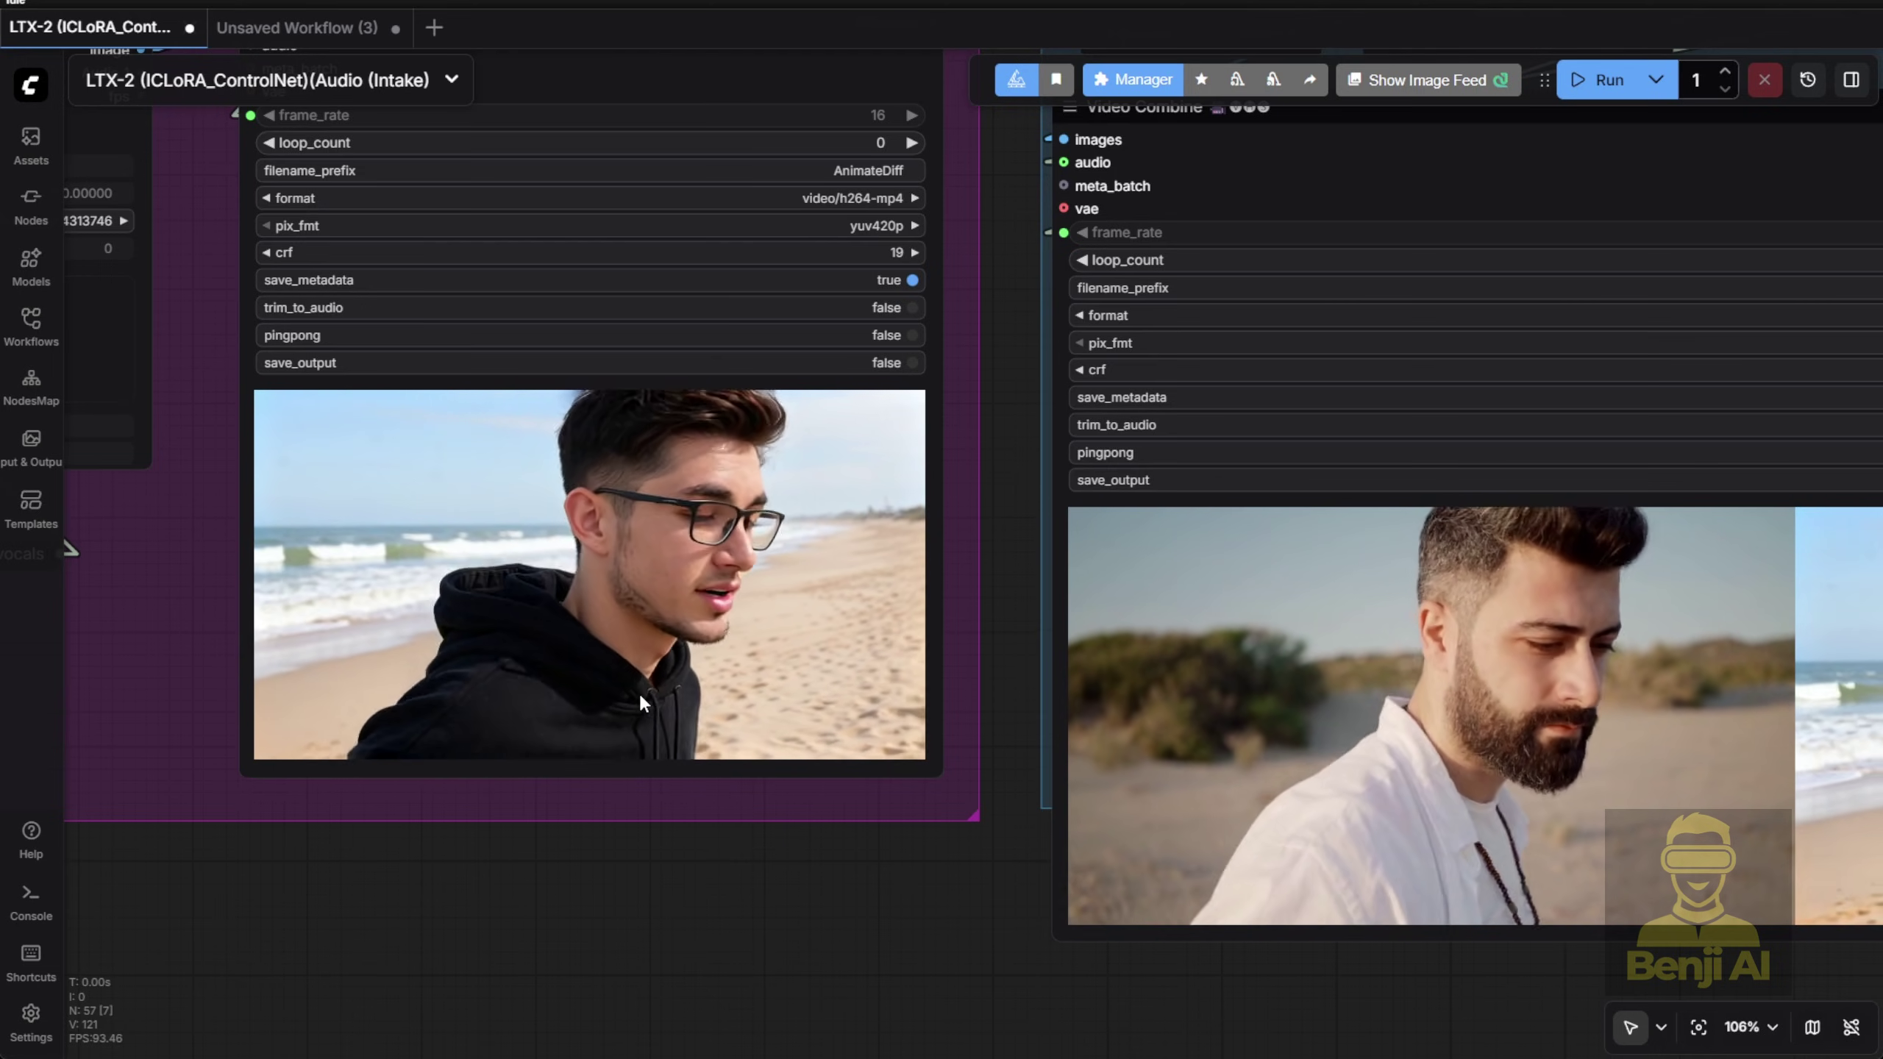
{"action": "scroll", "coordinate": [639, 692], "scroll_direction": "down", "scroll_amount": 4}
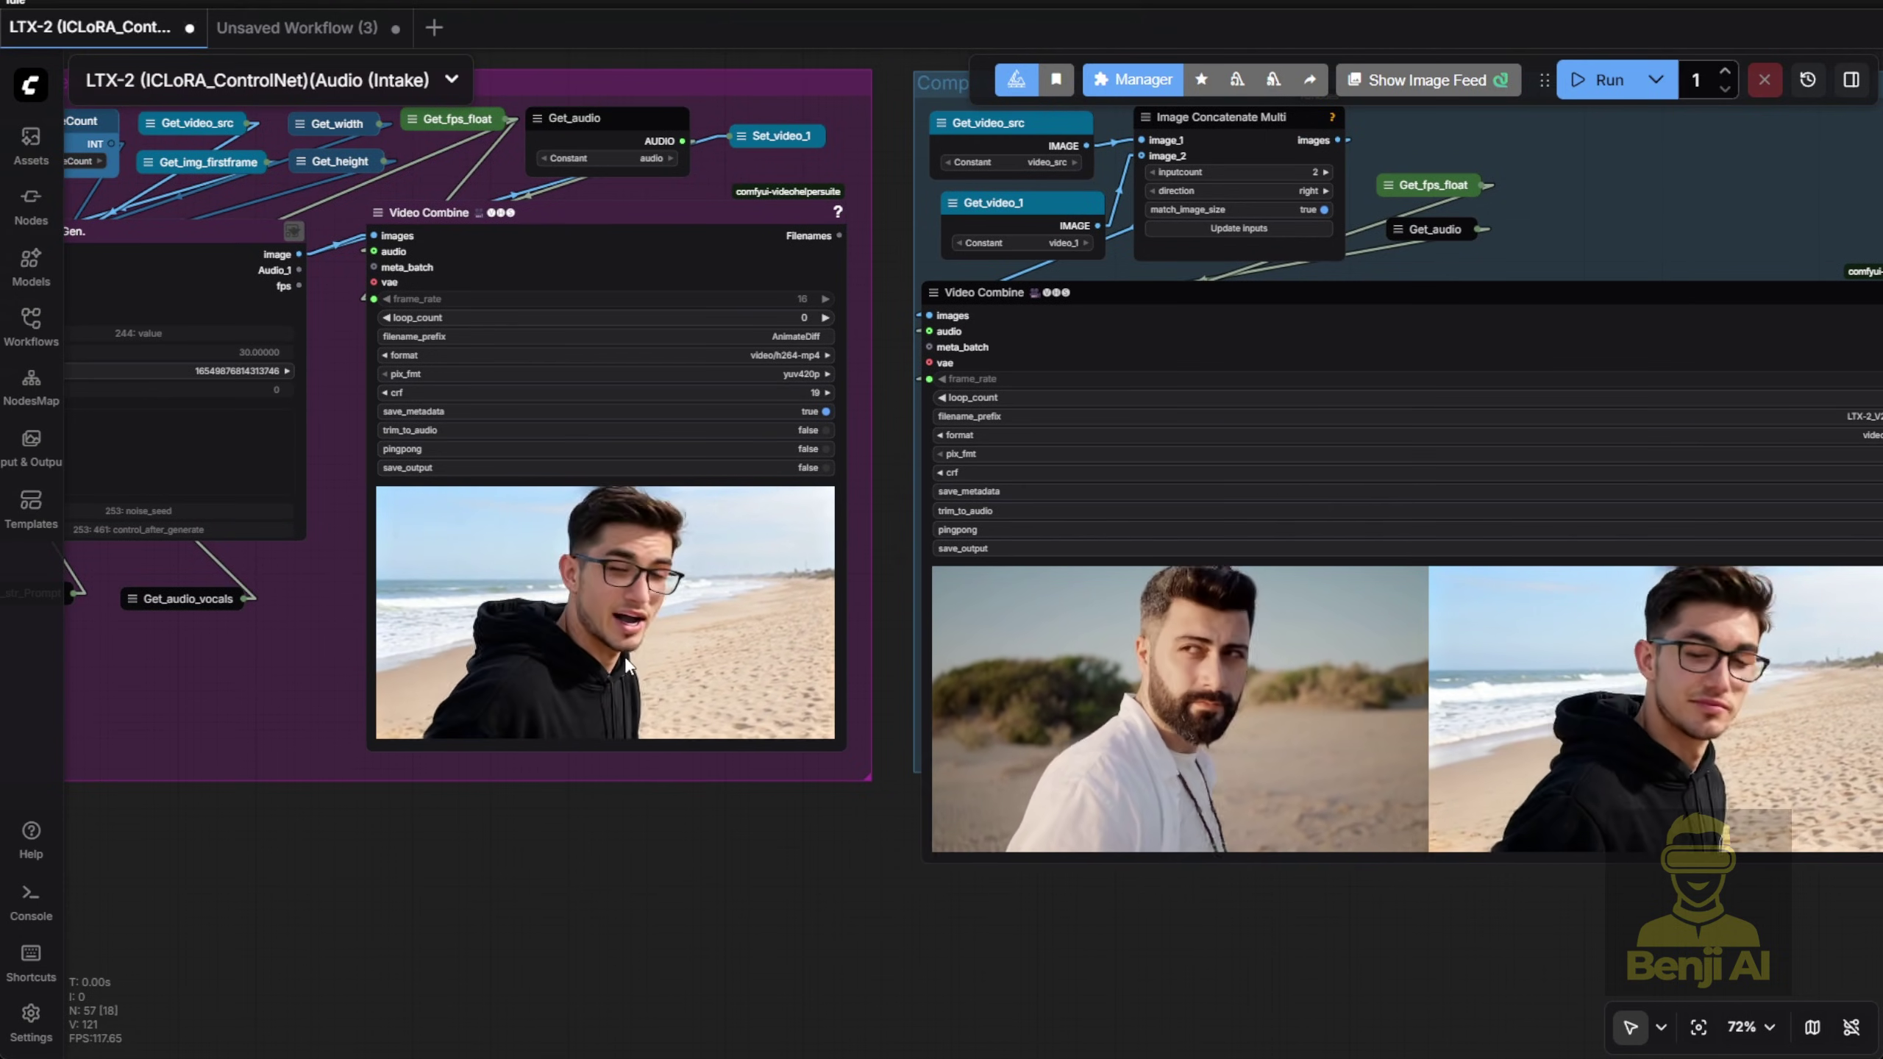
{"action": "left_click_drag", "start_coordinate": [1080, 900], "coordinate": [1093, 964]}
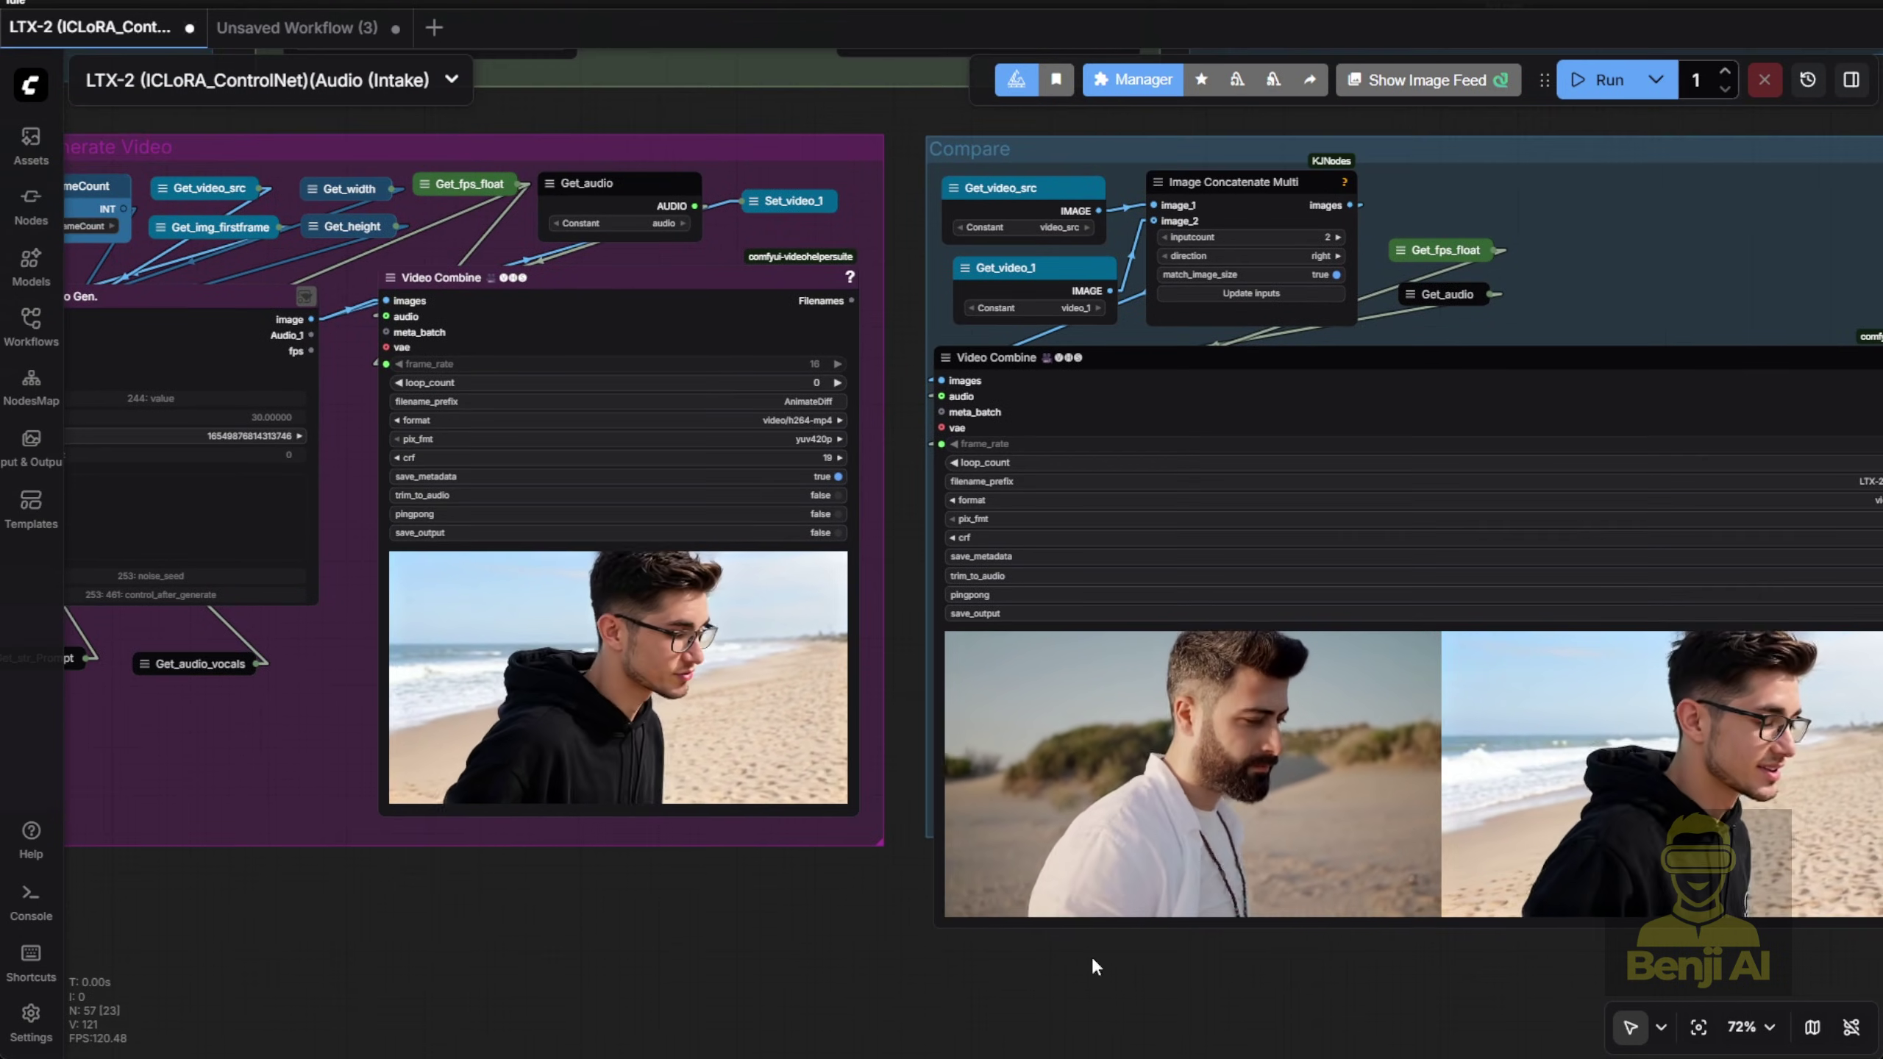
{"action": "left_click_drag", "start_coordinate": [1721, 259], "coordinate": [1073, 999]}
{"action": "scroll", "coordinate": [1160, 448], "scroll_direction": "up", "scroll_amount": 4}
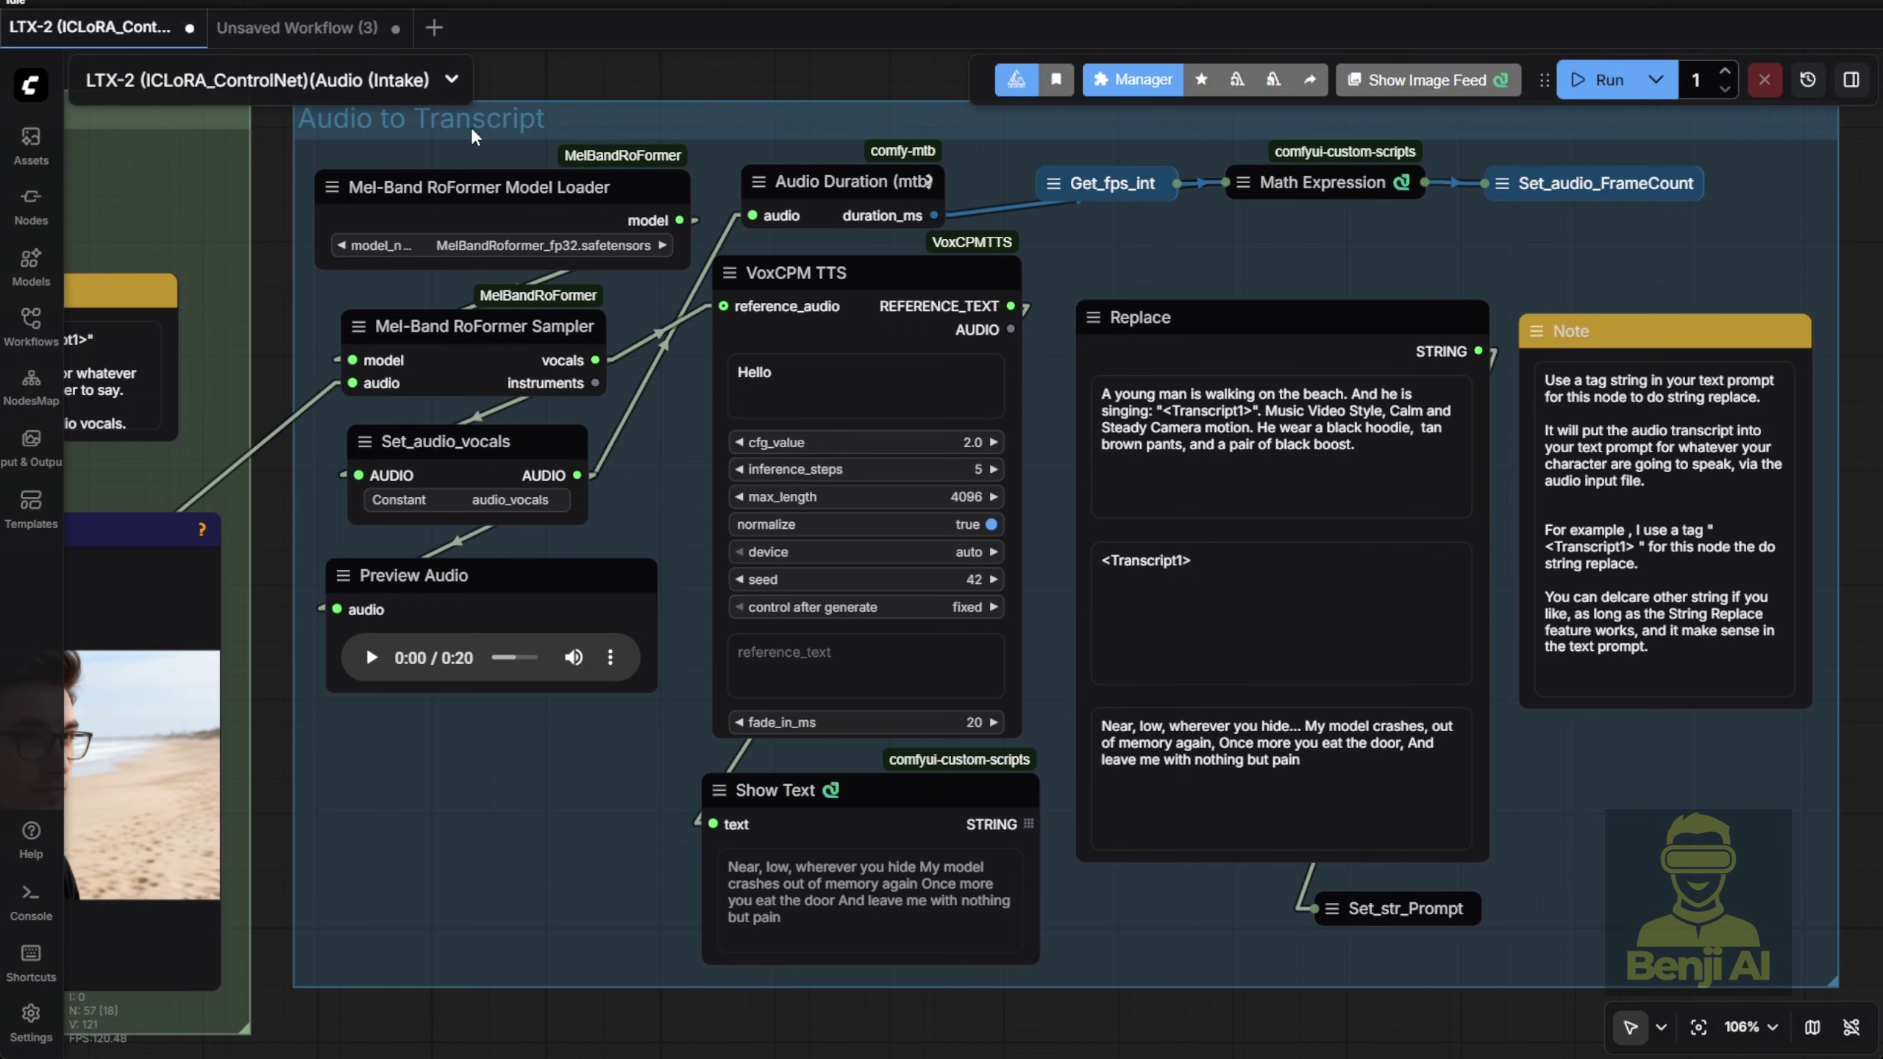
{"action": "scroll", "coordinate": [815, 288], "scroll_direction": "up", "scroll_amount": 2}
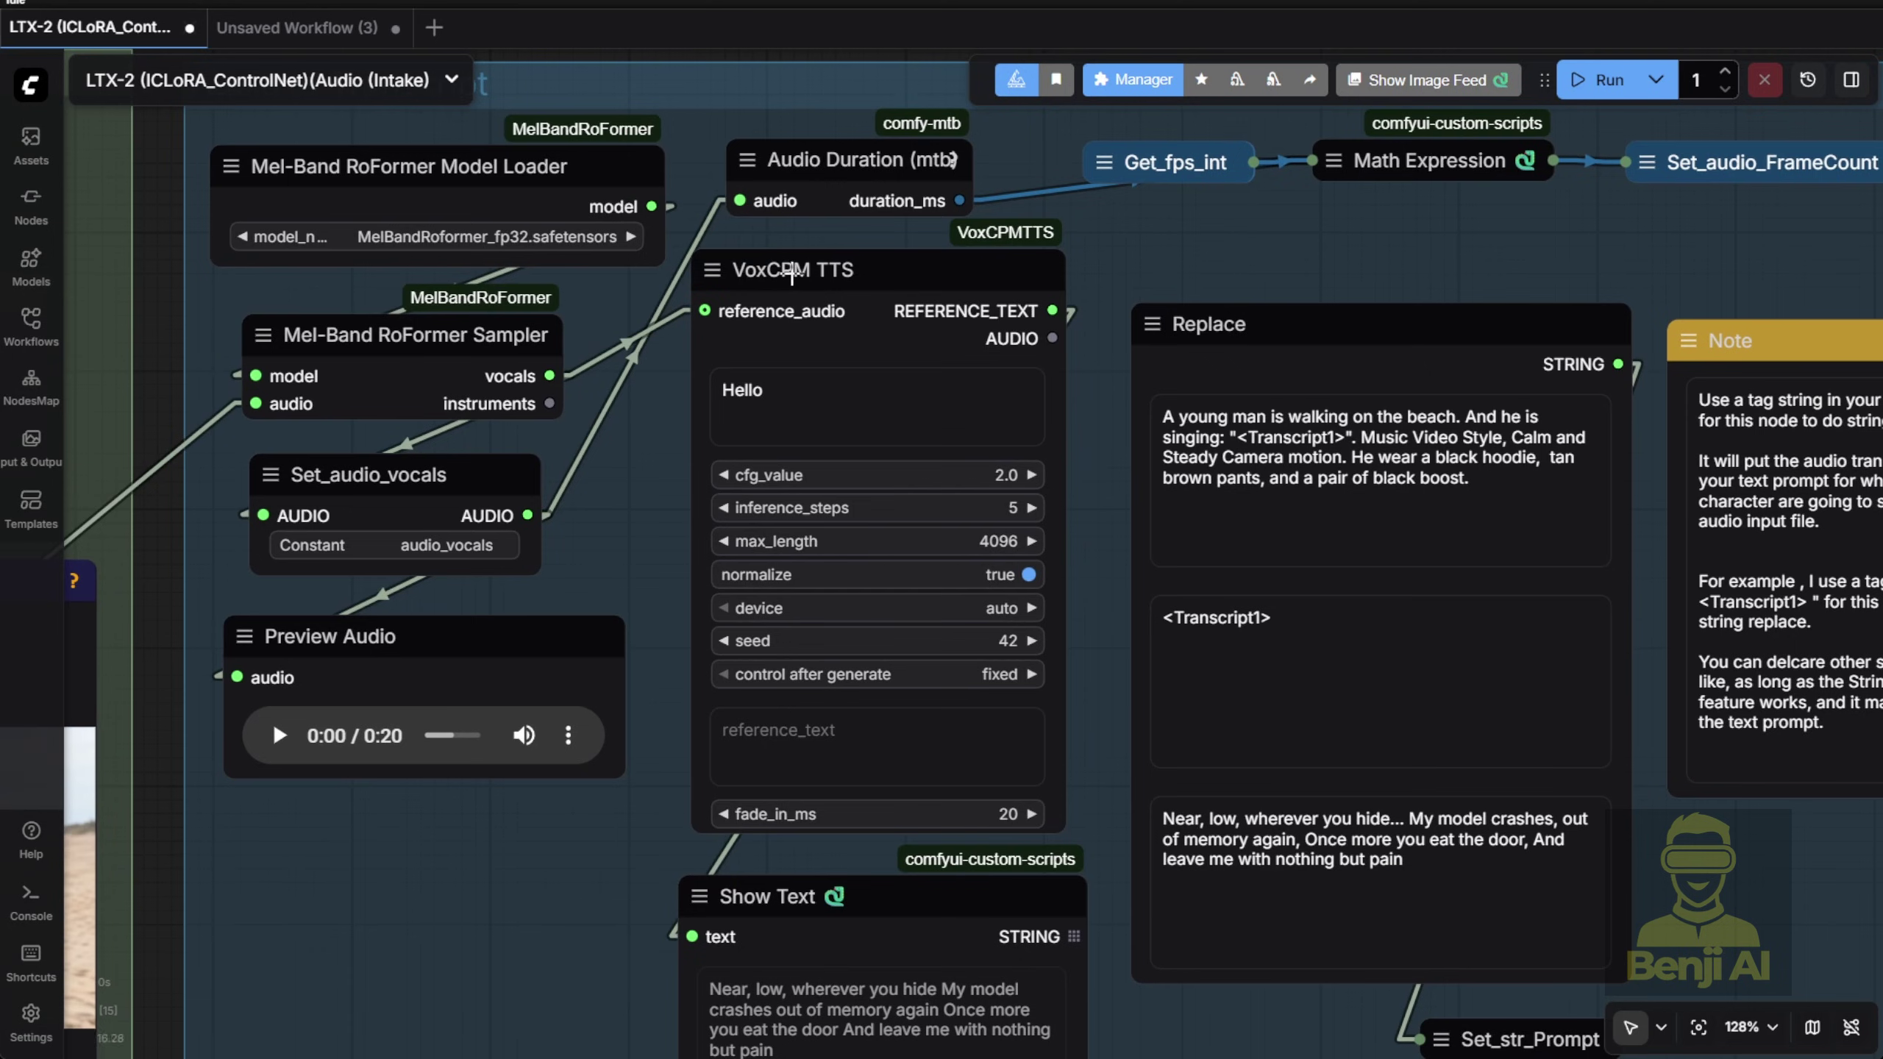
{"action": "left_click", "coordinate": [835, 271]}
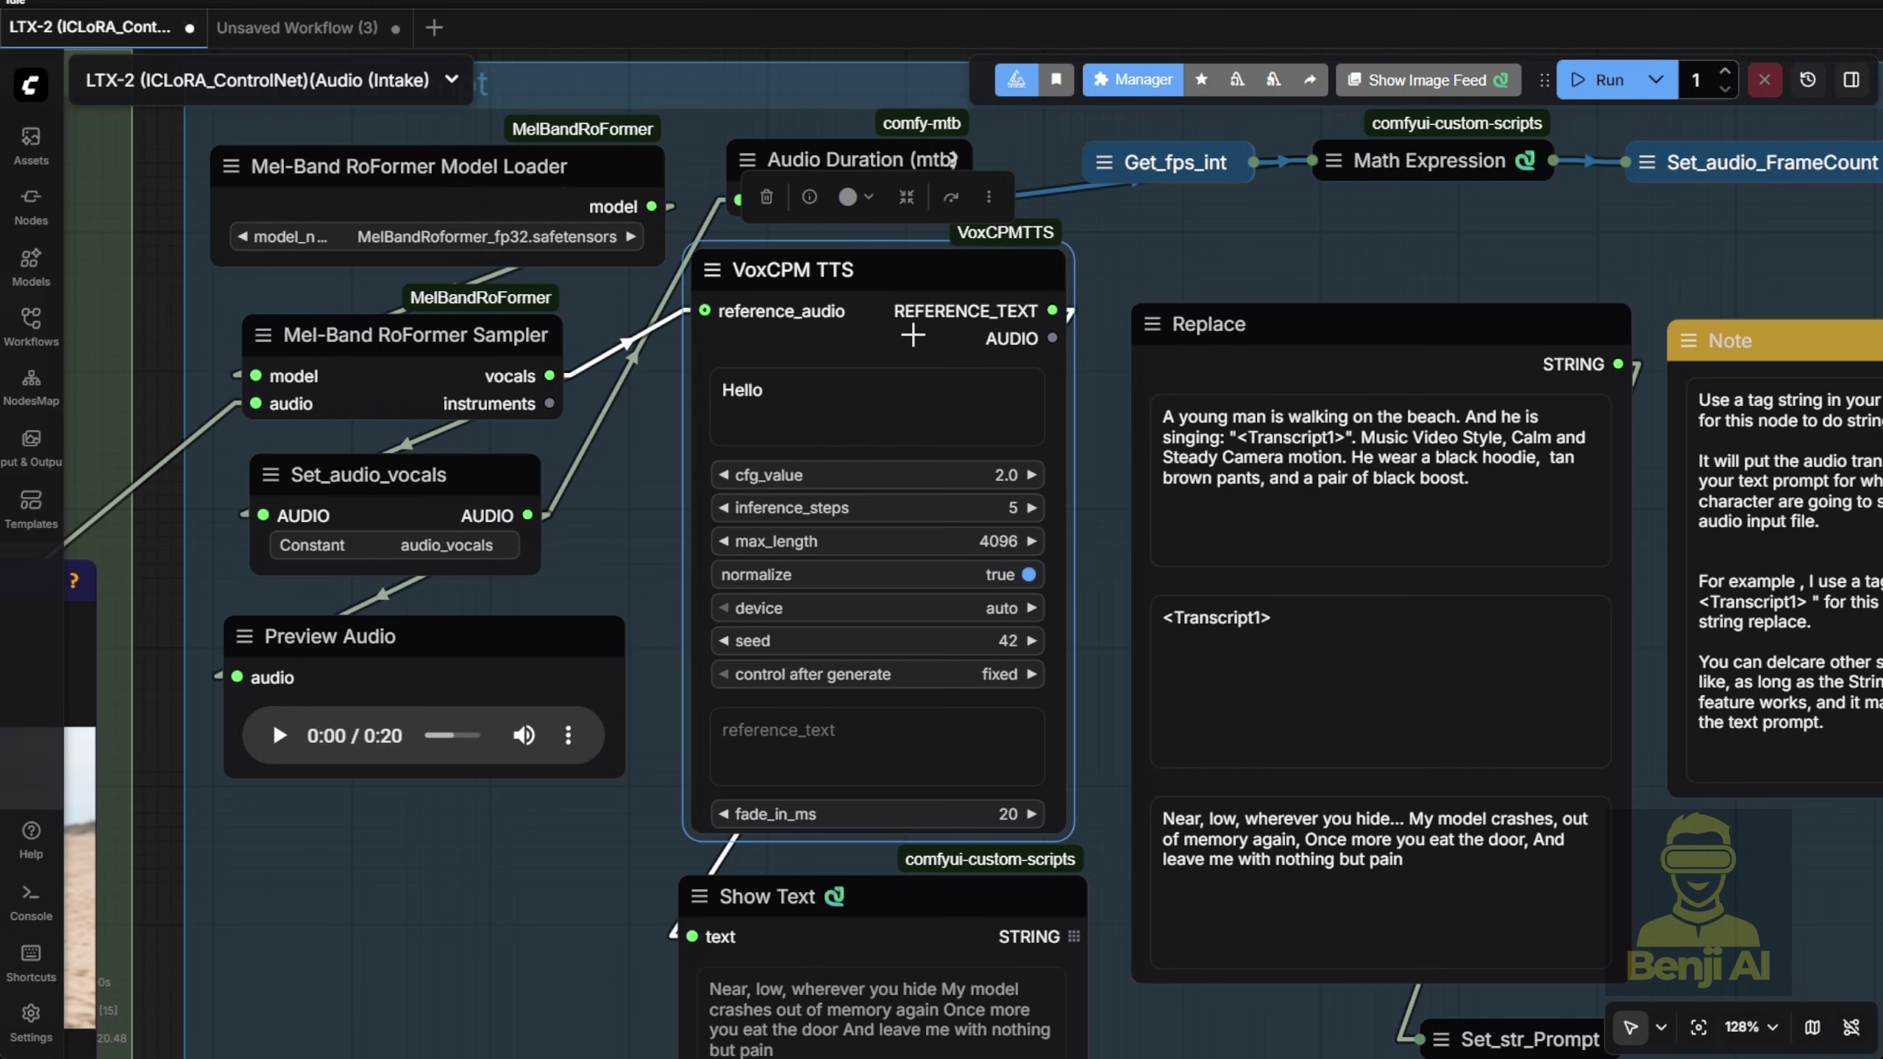
{"action": "scroll", "coordinate": [913, 337], "scroll_direction": "up", "scroll_amount": 1}
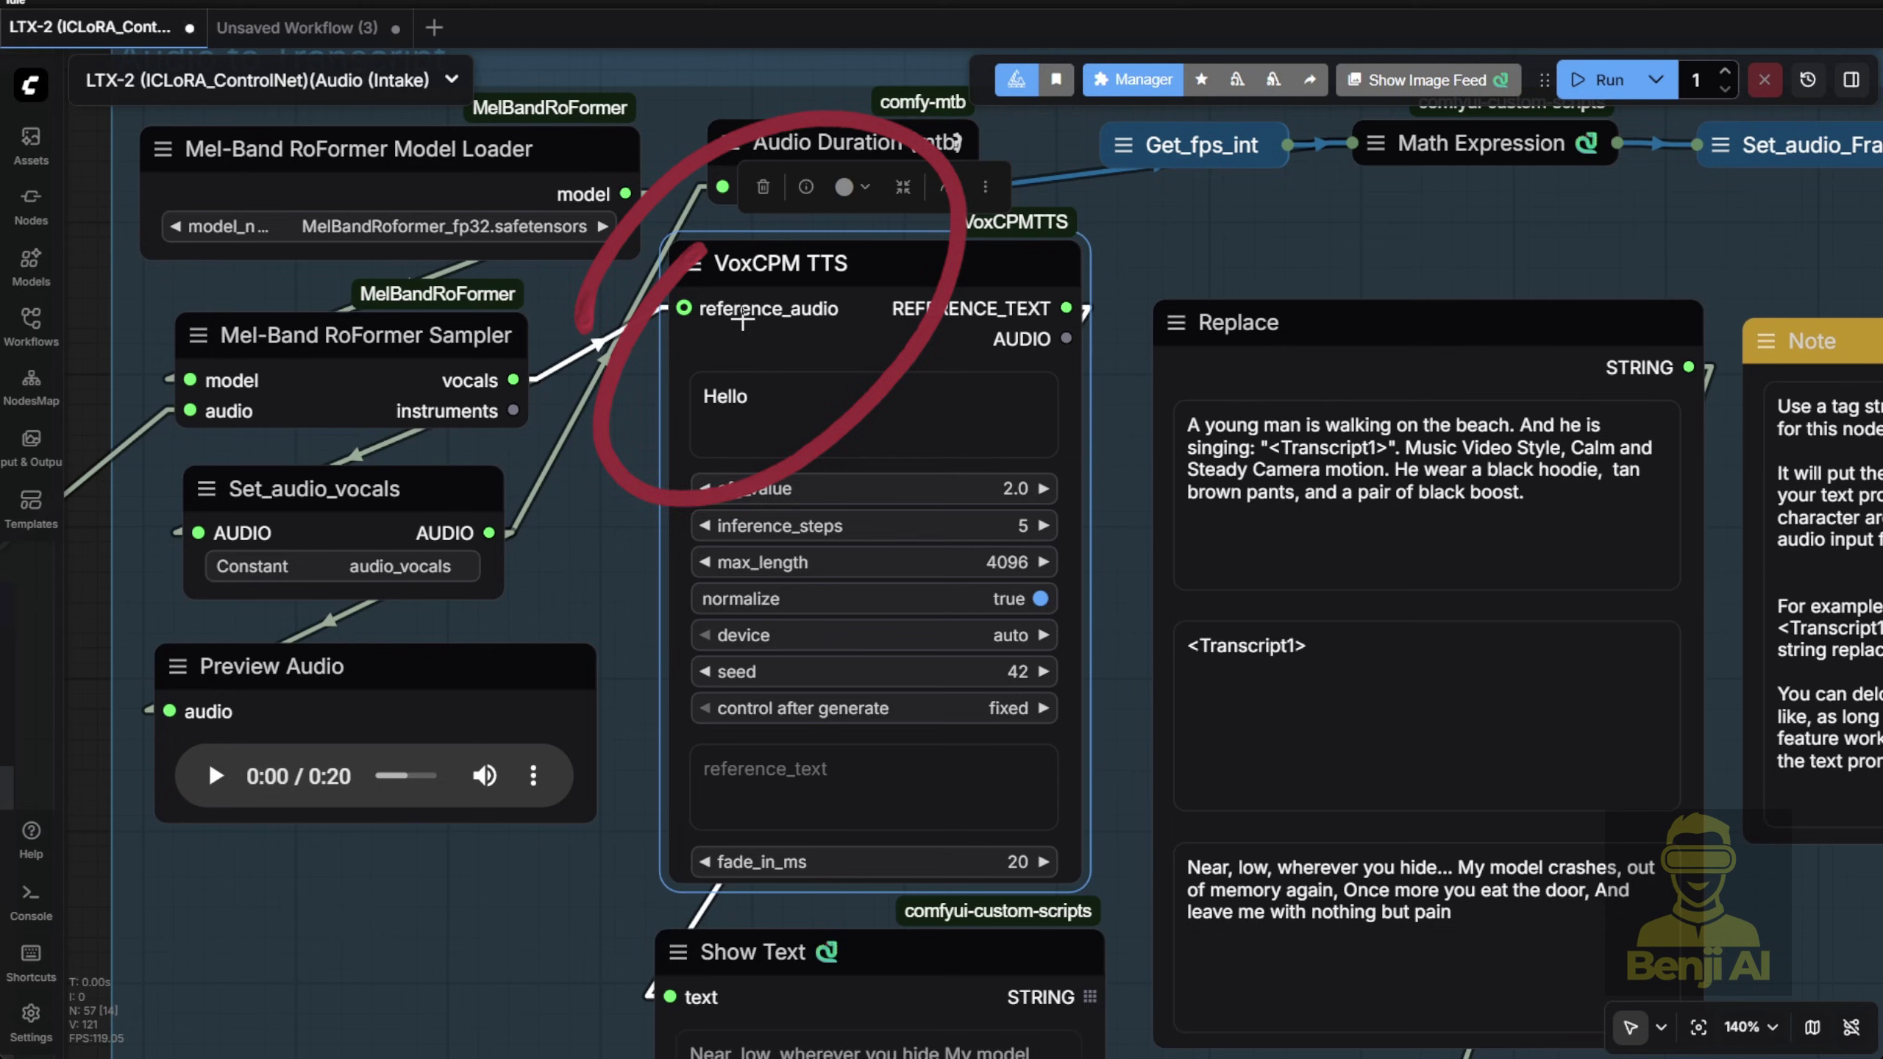
{"action": "mouse_move", "coordinate": [620, 503]}
{"action": "left_mouse_down"}
{"action": "mouse_move", "coordinate": [587, 374]}
{"action": "mouse_move", "coordinate": [684, 367]}
{"action": "left_mouse_up"}
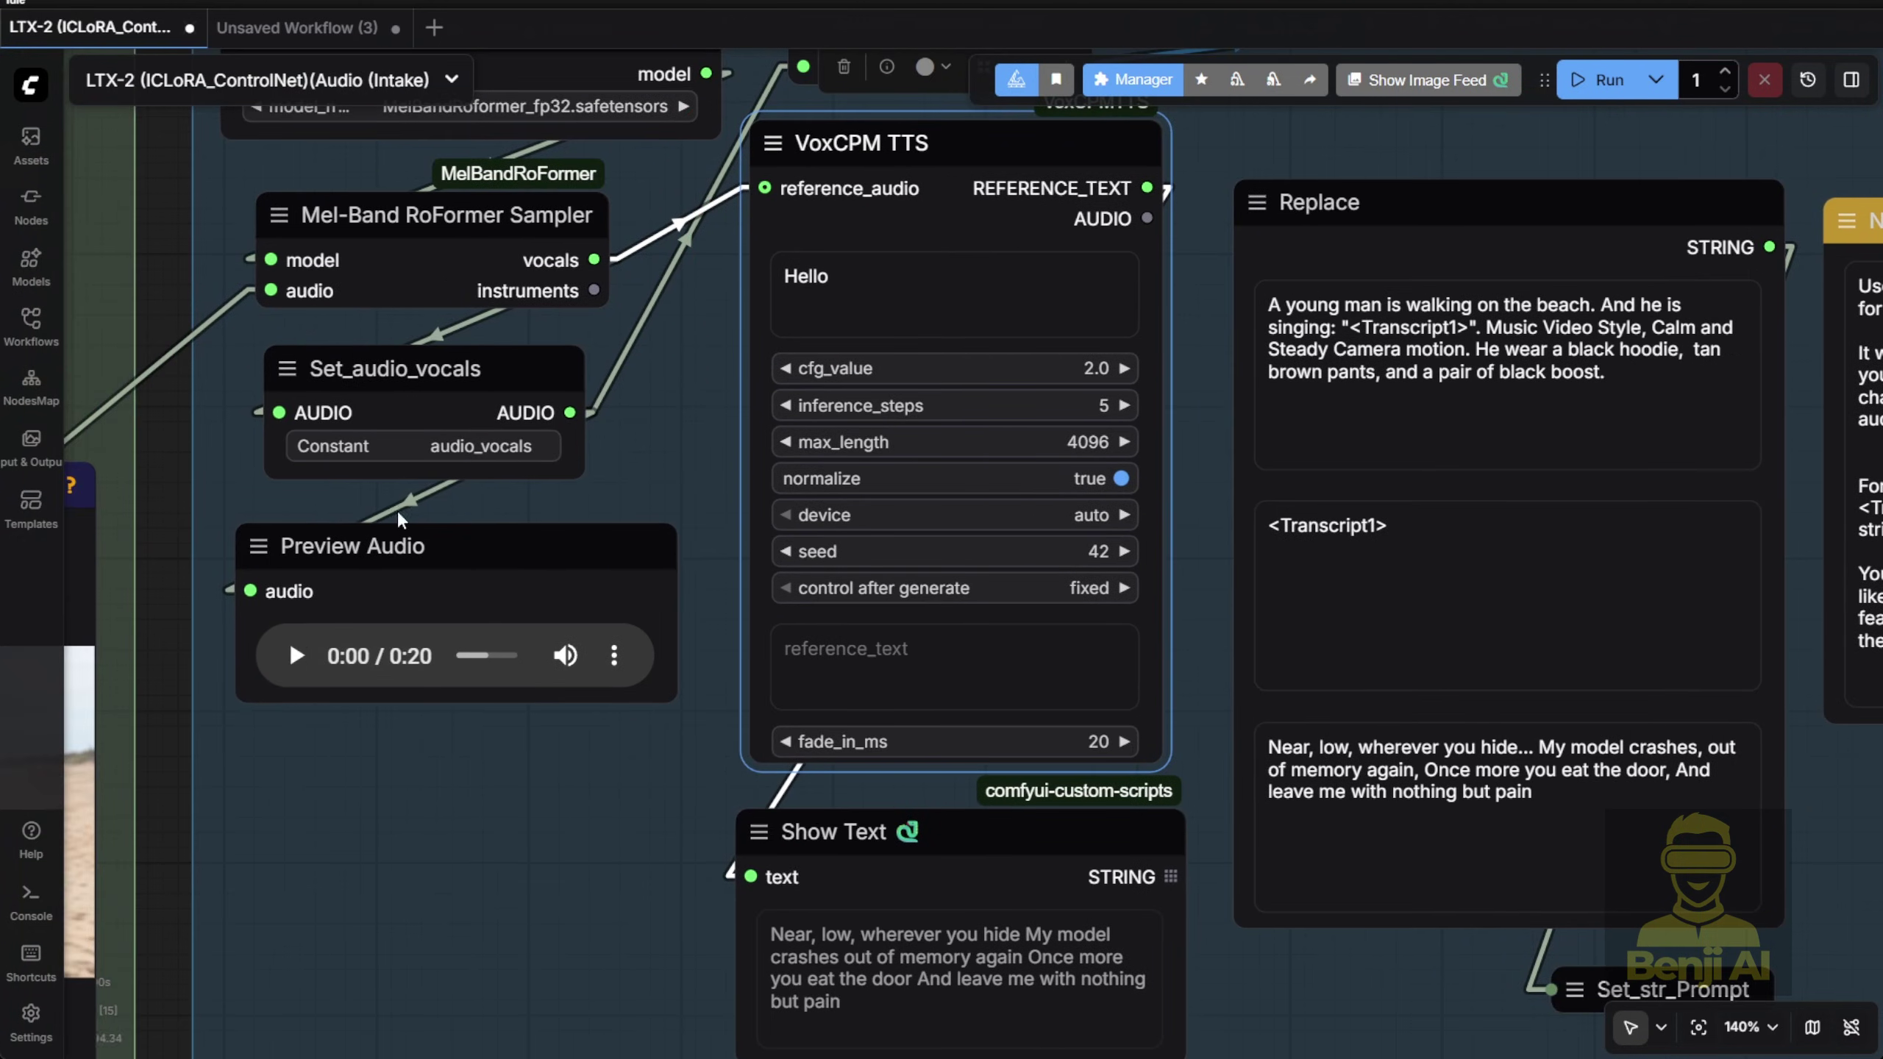
Connect Show Text's REFERENCE_TEXT into the Replace node's third text input
{"action": "scroll", "coordinate": [816, 364], "scroll_direction": "up", "scroll_amount": 5}
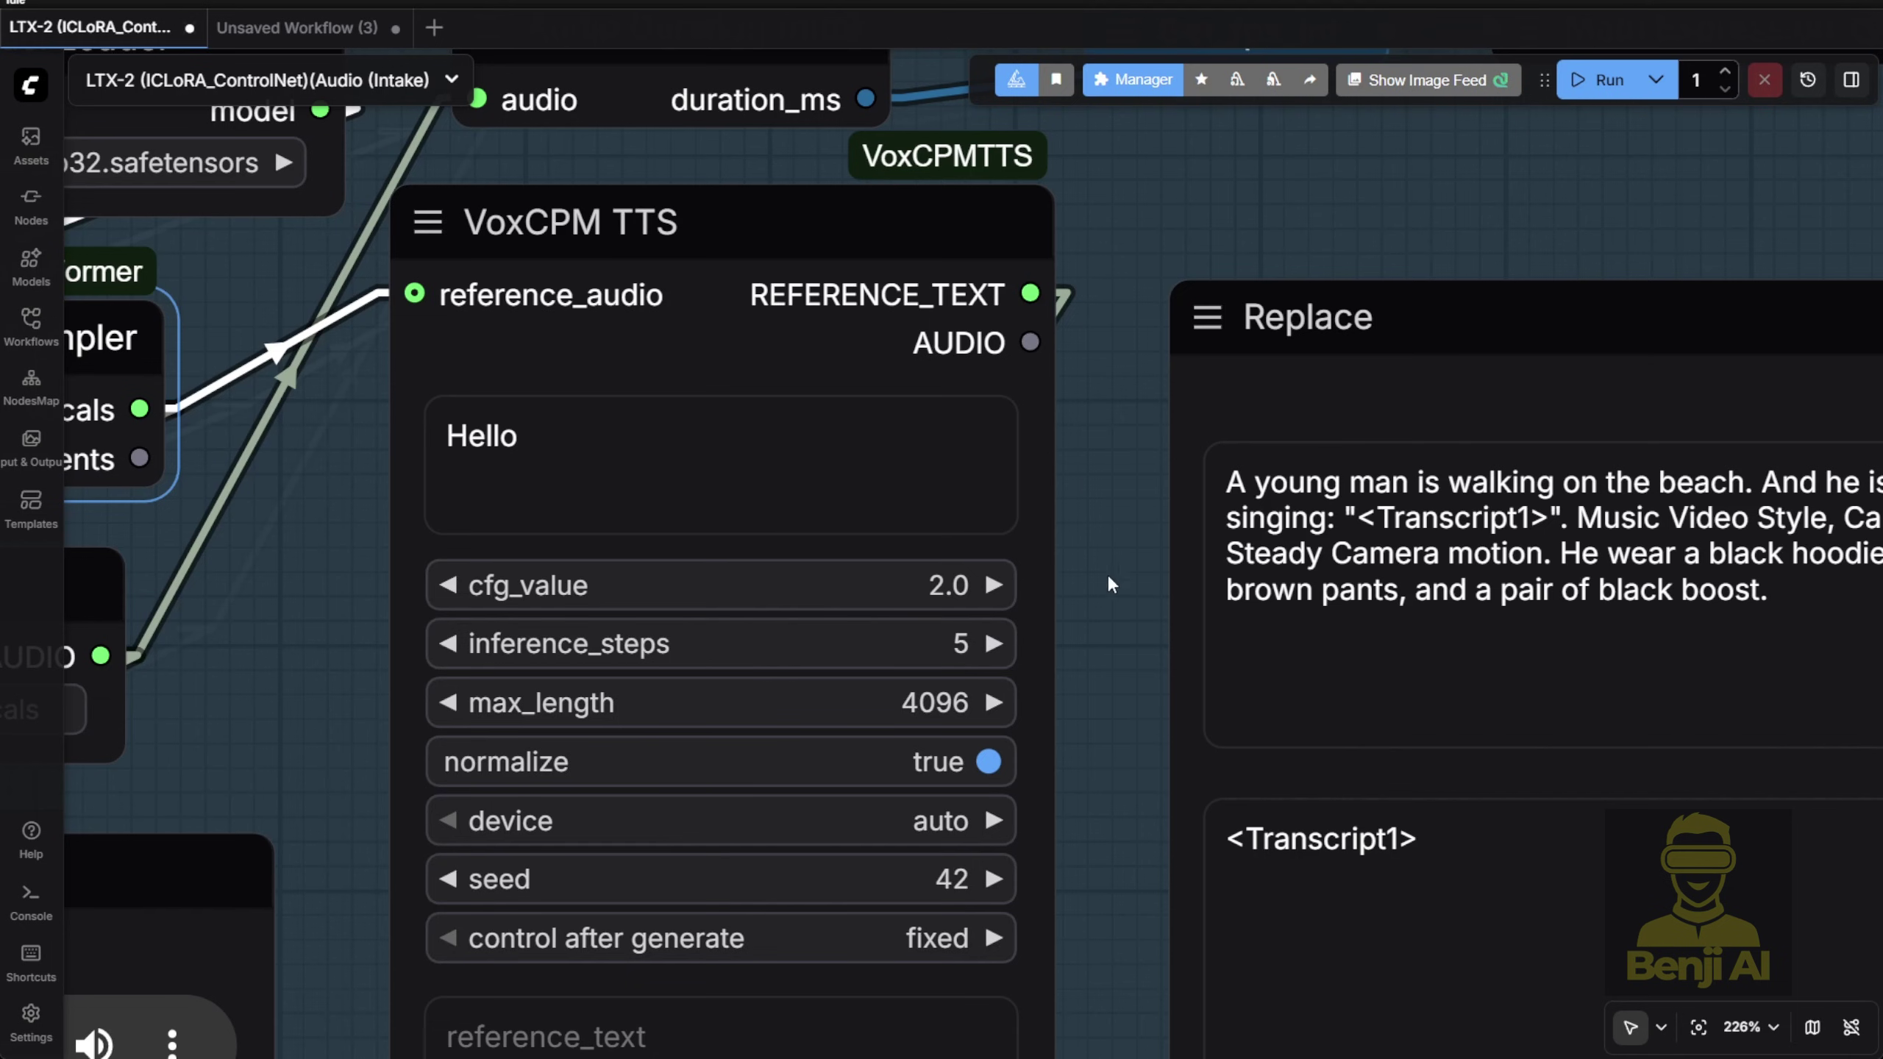
{"action": "scroll", "coordinate": [1110, 584], "scroll_direction": "down", "scroll_amount": 4}
{"action": "left_click_drag", "start_coordinate": [1126, 643], "coordinate": [1102, 137]}
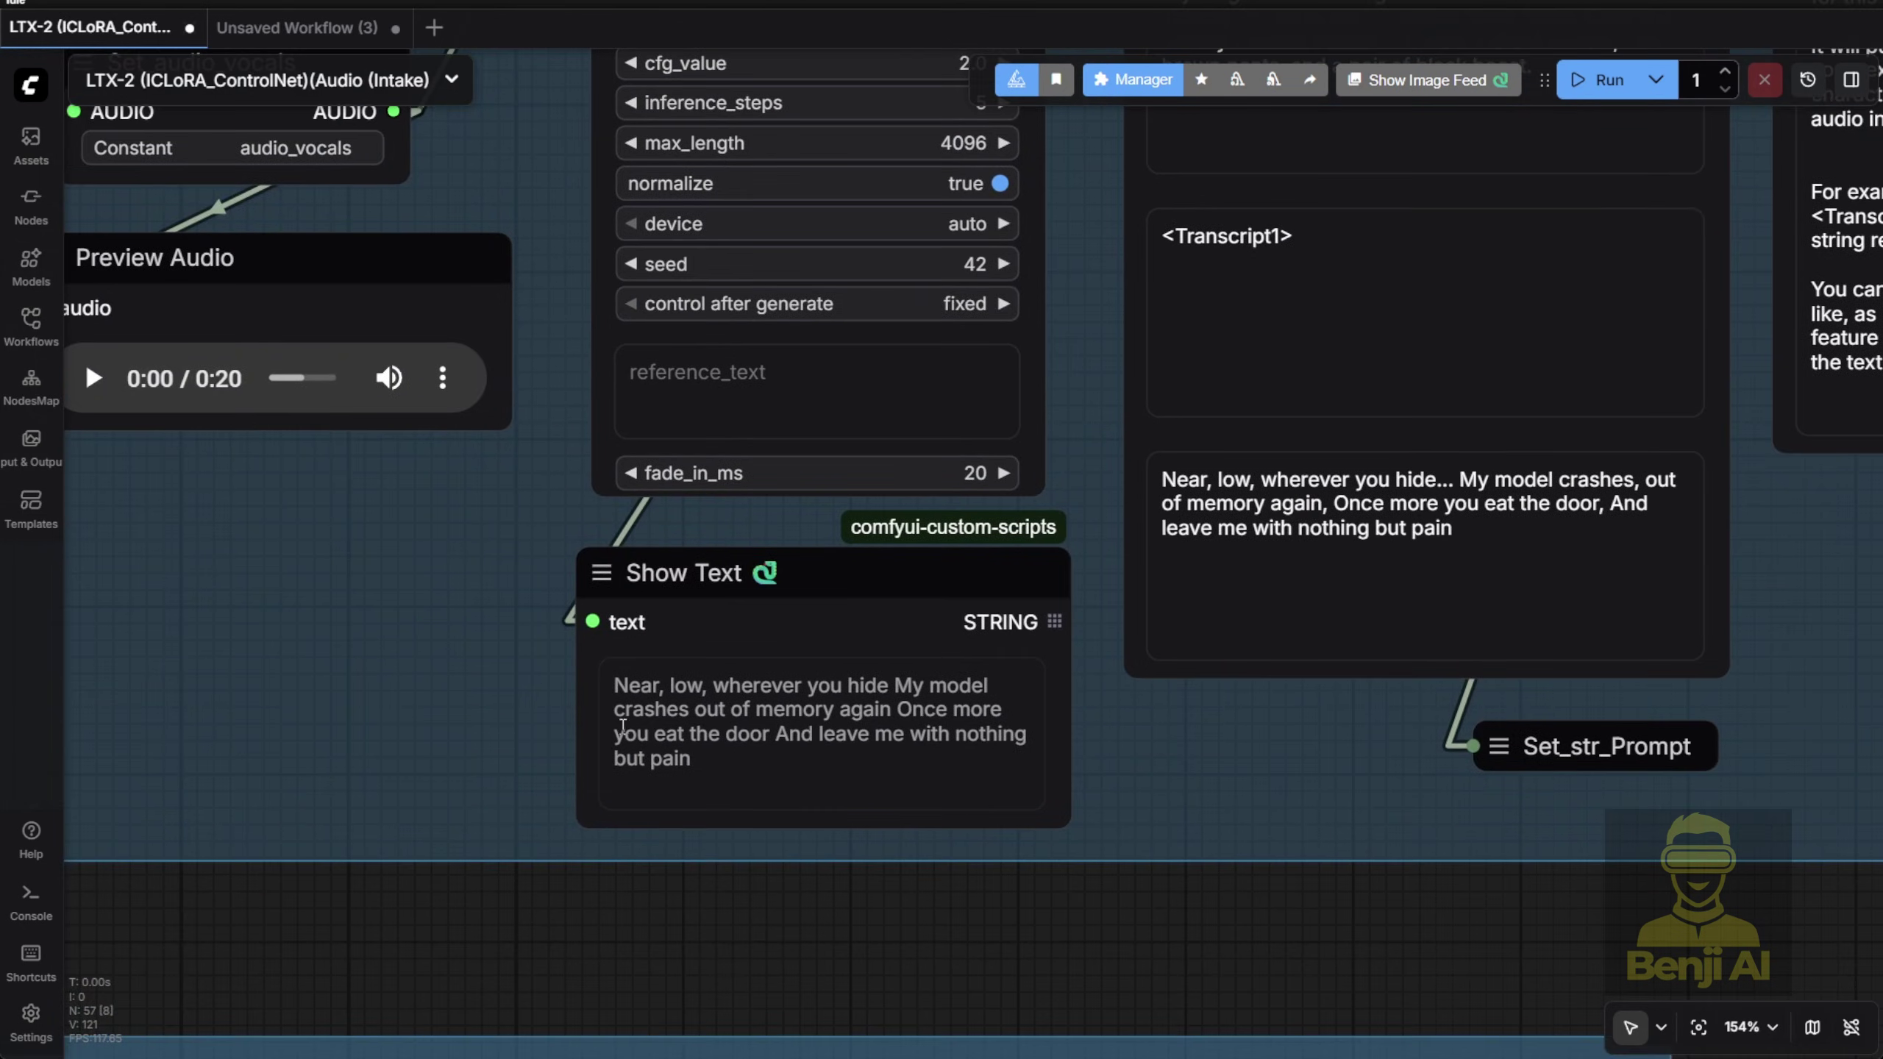
{"action": "scroll", "coordinate": [645, 701], "scroll_direction": "up", "scroll_amount": 3}
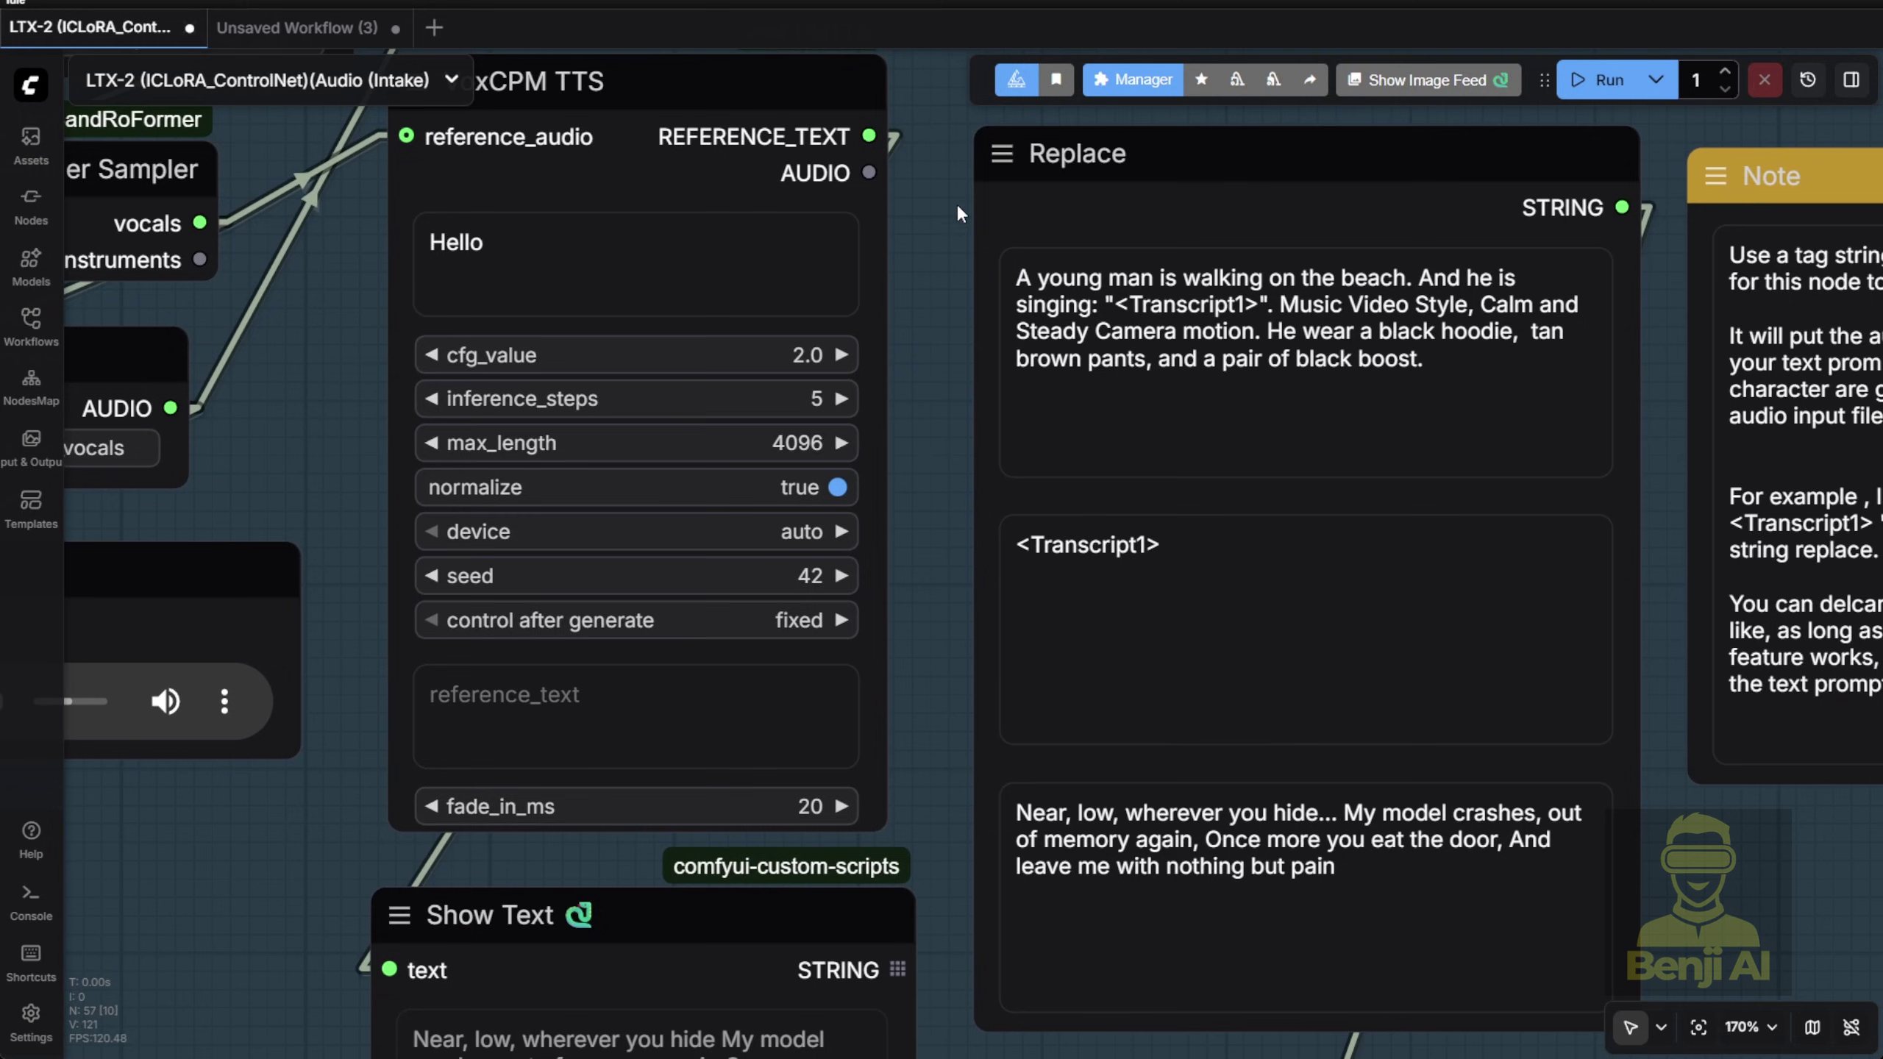
{"action": "left_click_drag", "start_coordinate": [869, 136], "coordinate": [977, 785]}
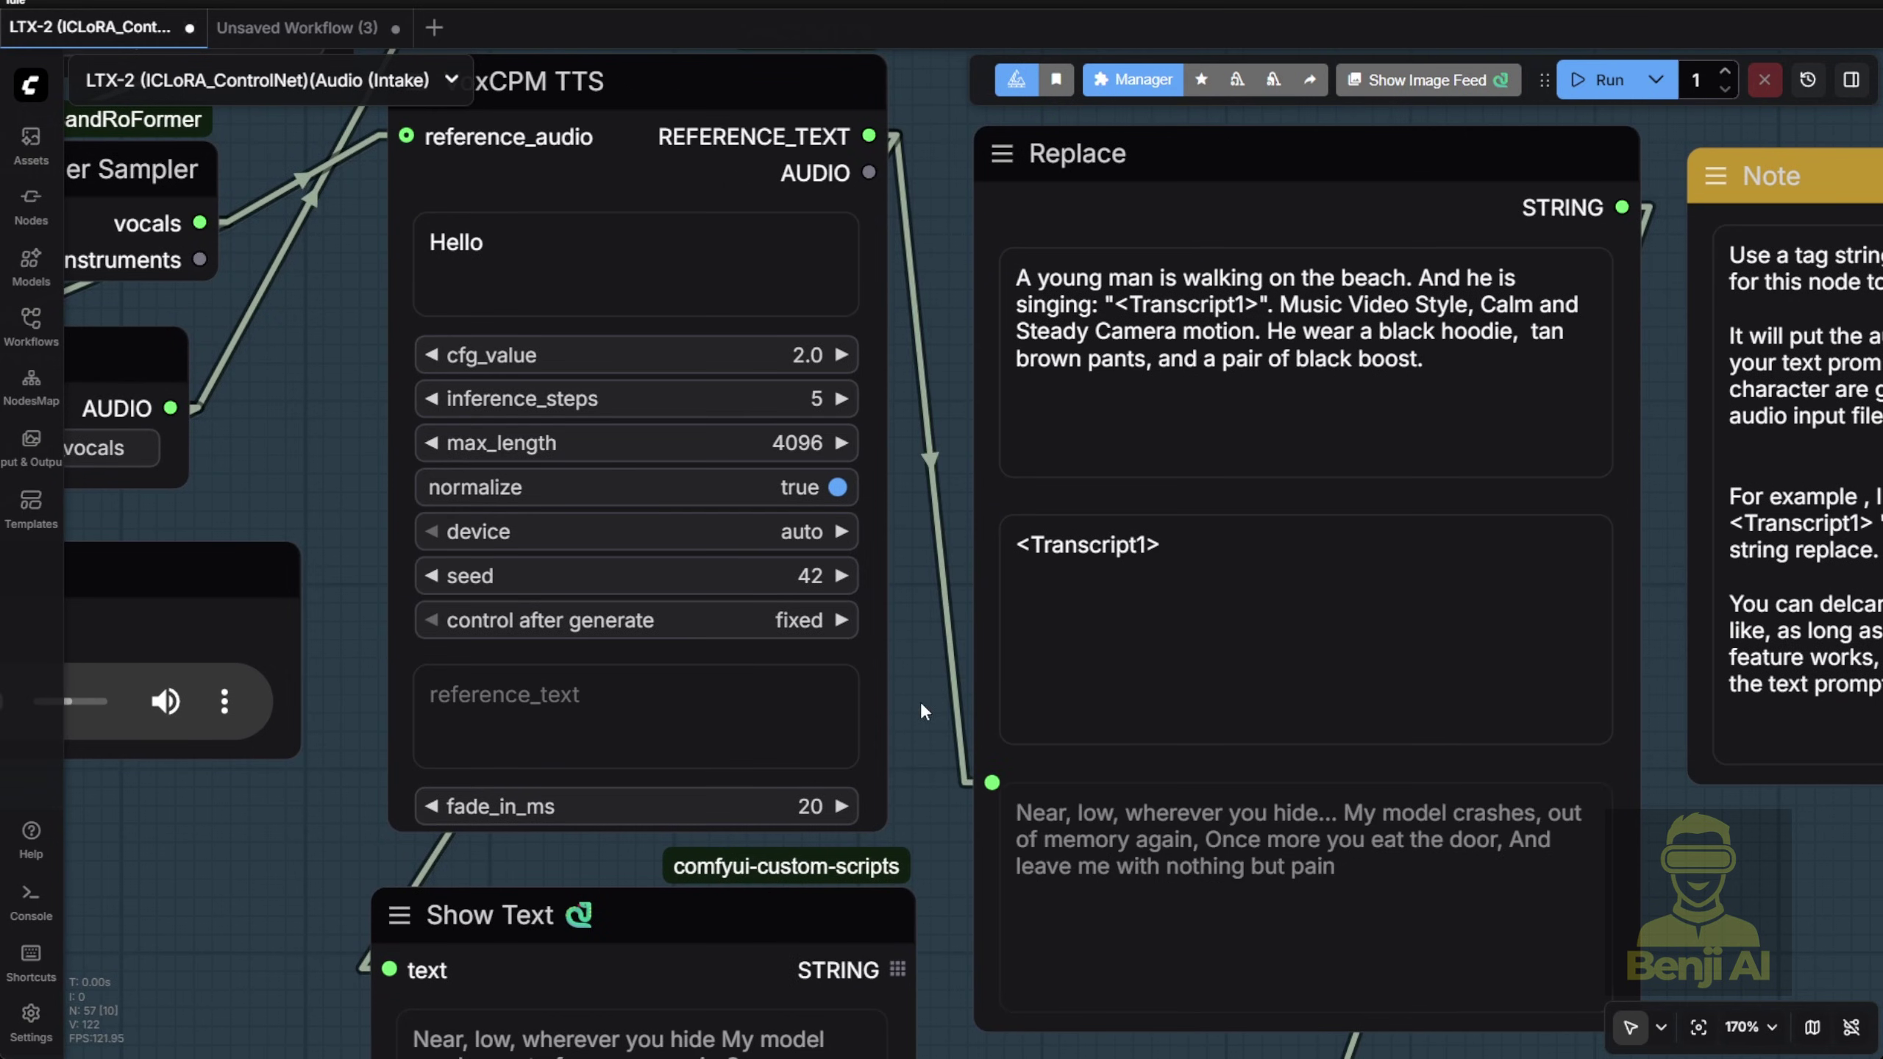
{"action": "left_click_drag", "start_coordinate": [921, 701], "coordinate": [729, 776]}
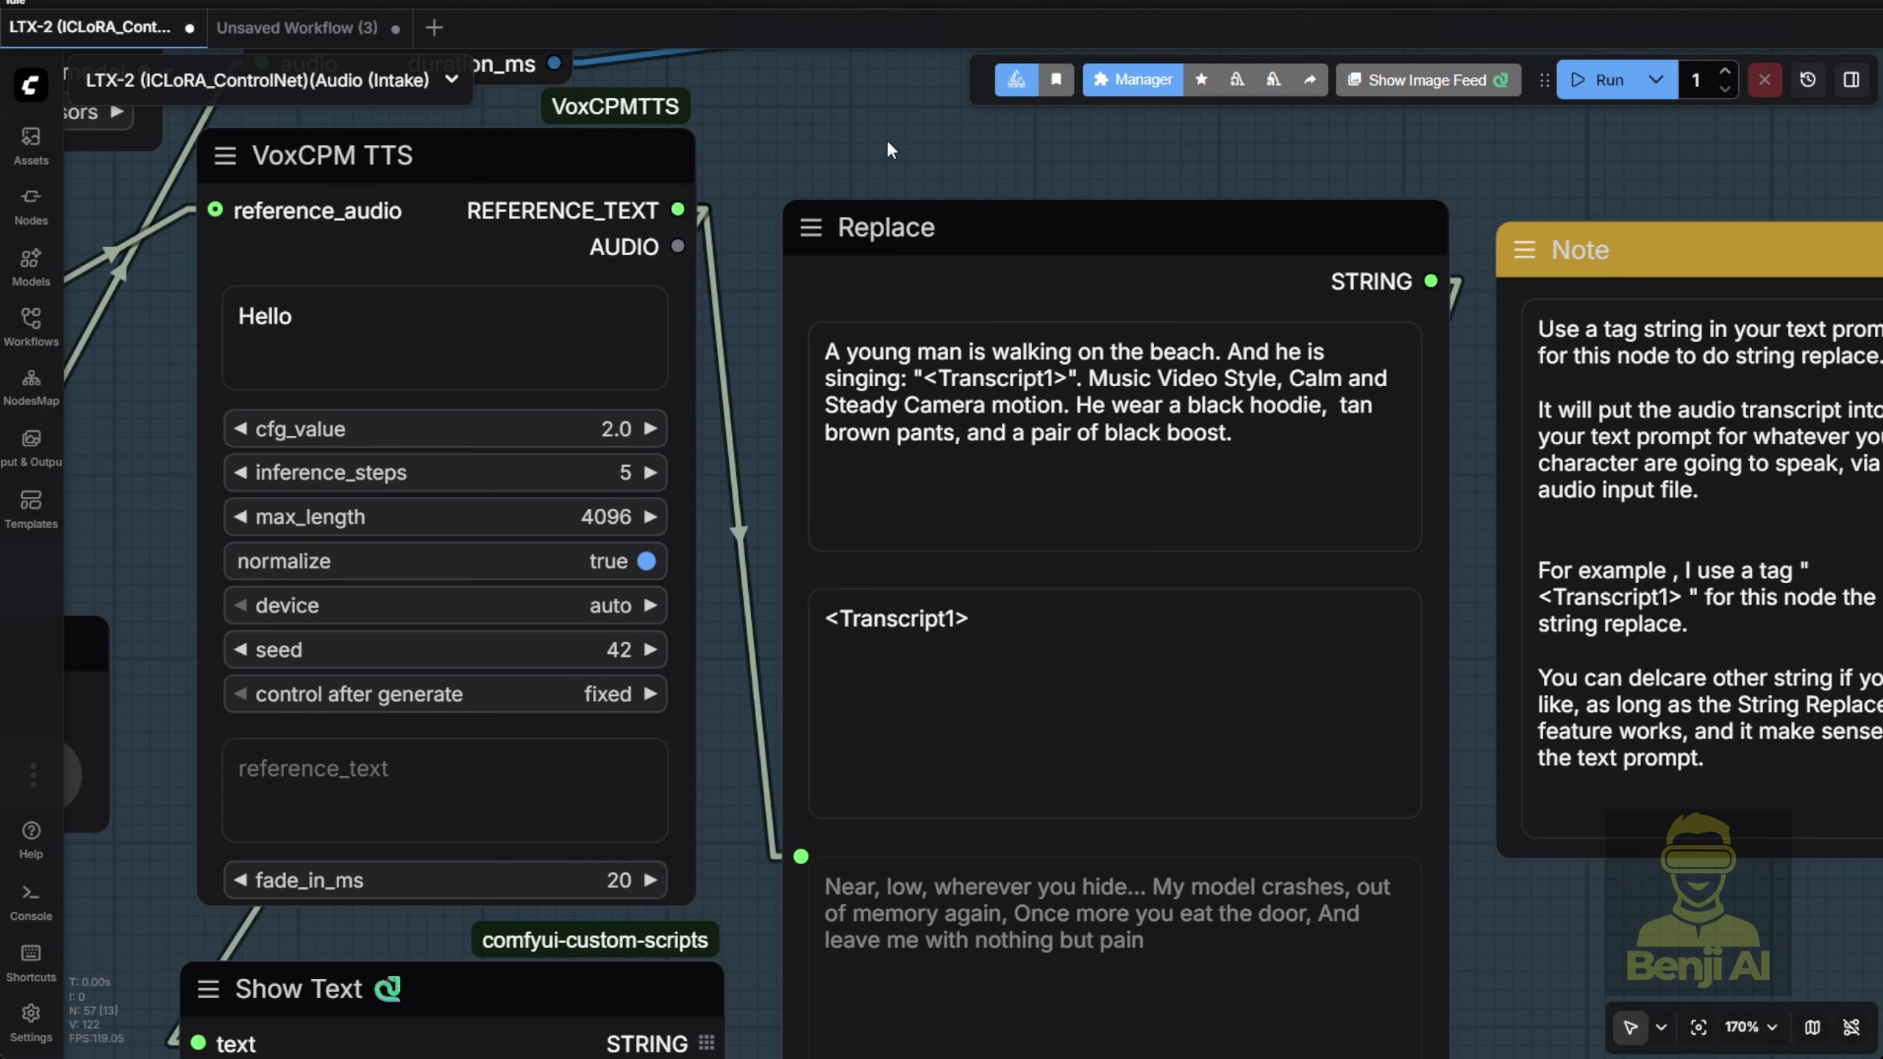
{"action": "left_click_drag", "start_coordinate": [890, 150], "coordinate": [880, 180]}
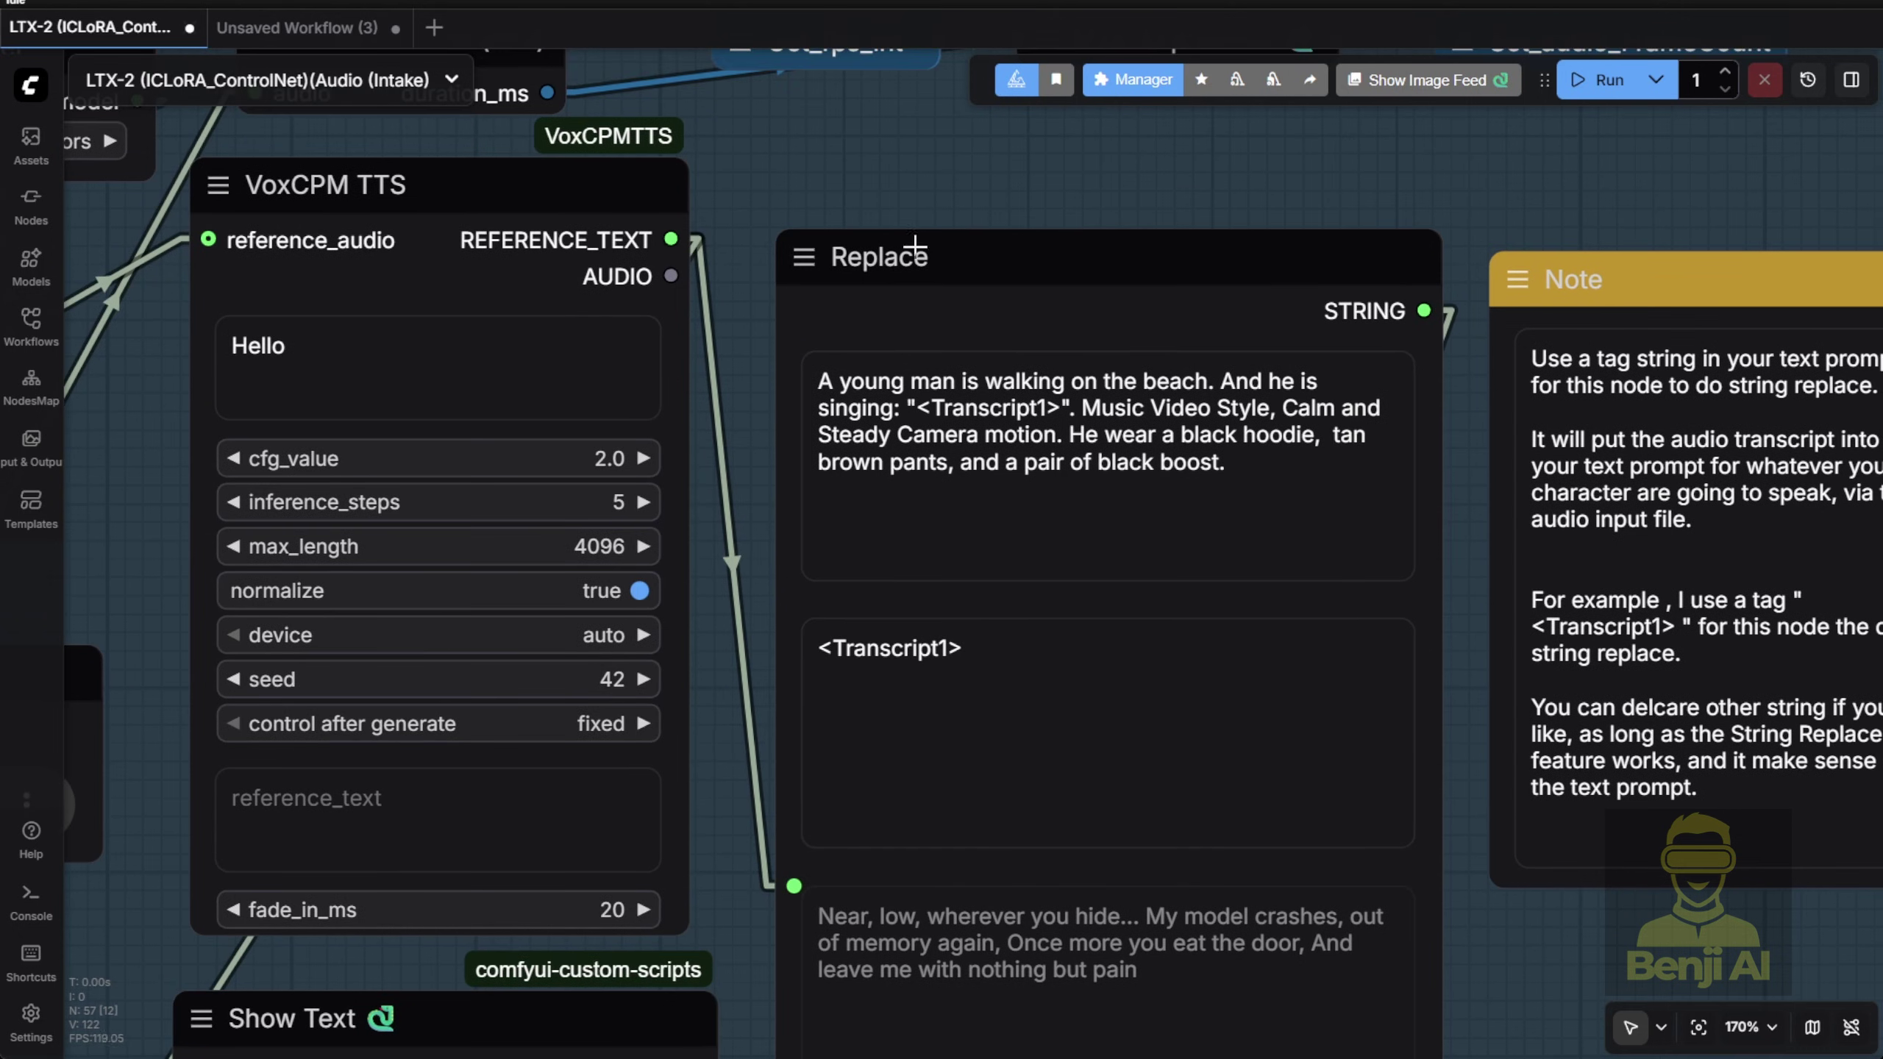
Move the Replace node up and highlight the <Transcript1> tag in its prompt
{"action": "left_click_drag", "start_coordinate": [1004, 257], "coordinate": [1000, 190]}
{"action": "scroll", "coordinate": [902, 324], "scroll_direction": "up", "scroll_amount": 2}
{"action": "left_click_drag", "start_coordinate": [796, 316], "coordinate": [1410, 437]}
{"action": "left_click", "coordinate": [1390, 467]}
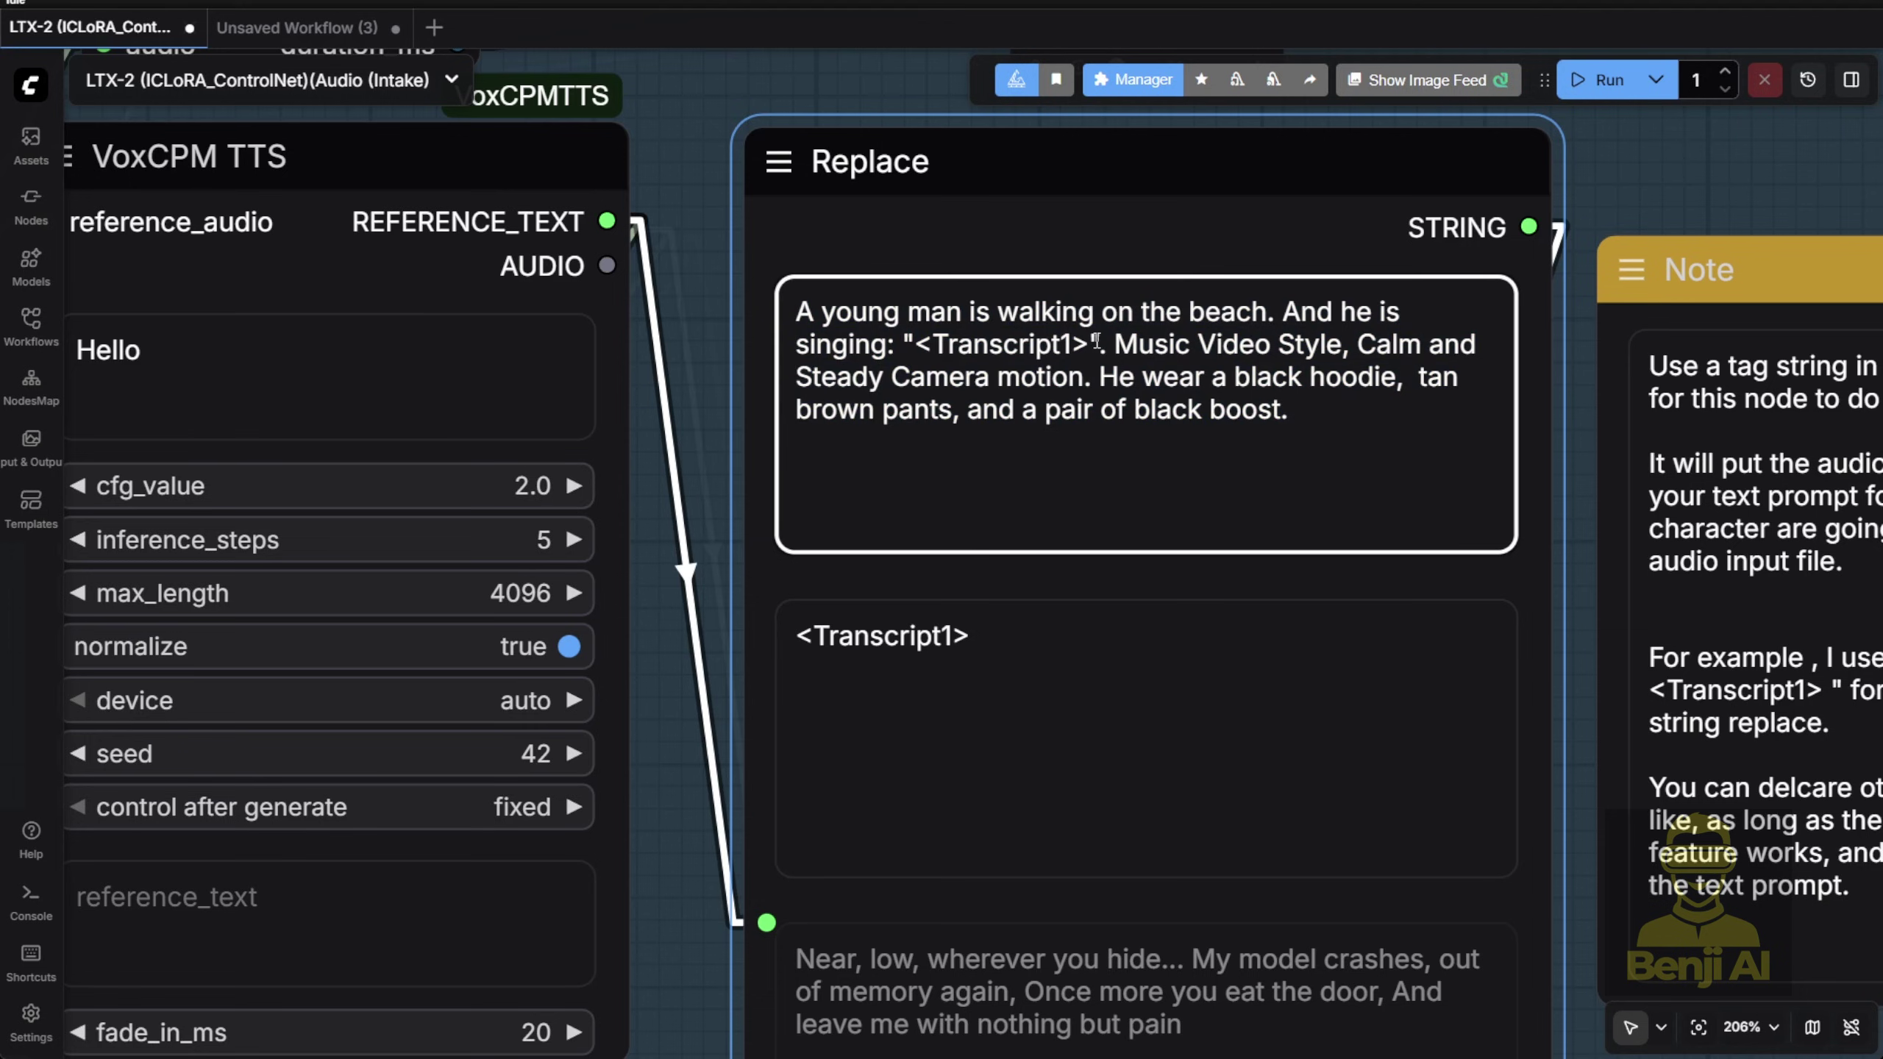
{"action": "left_click_drag", "start_coordinate": [1096, 342], "coordinate": [913, 332]}
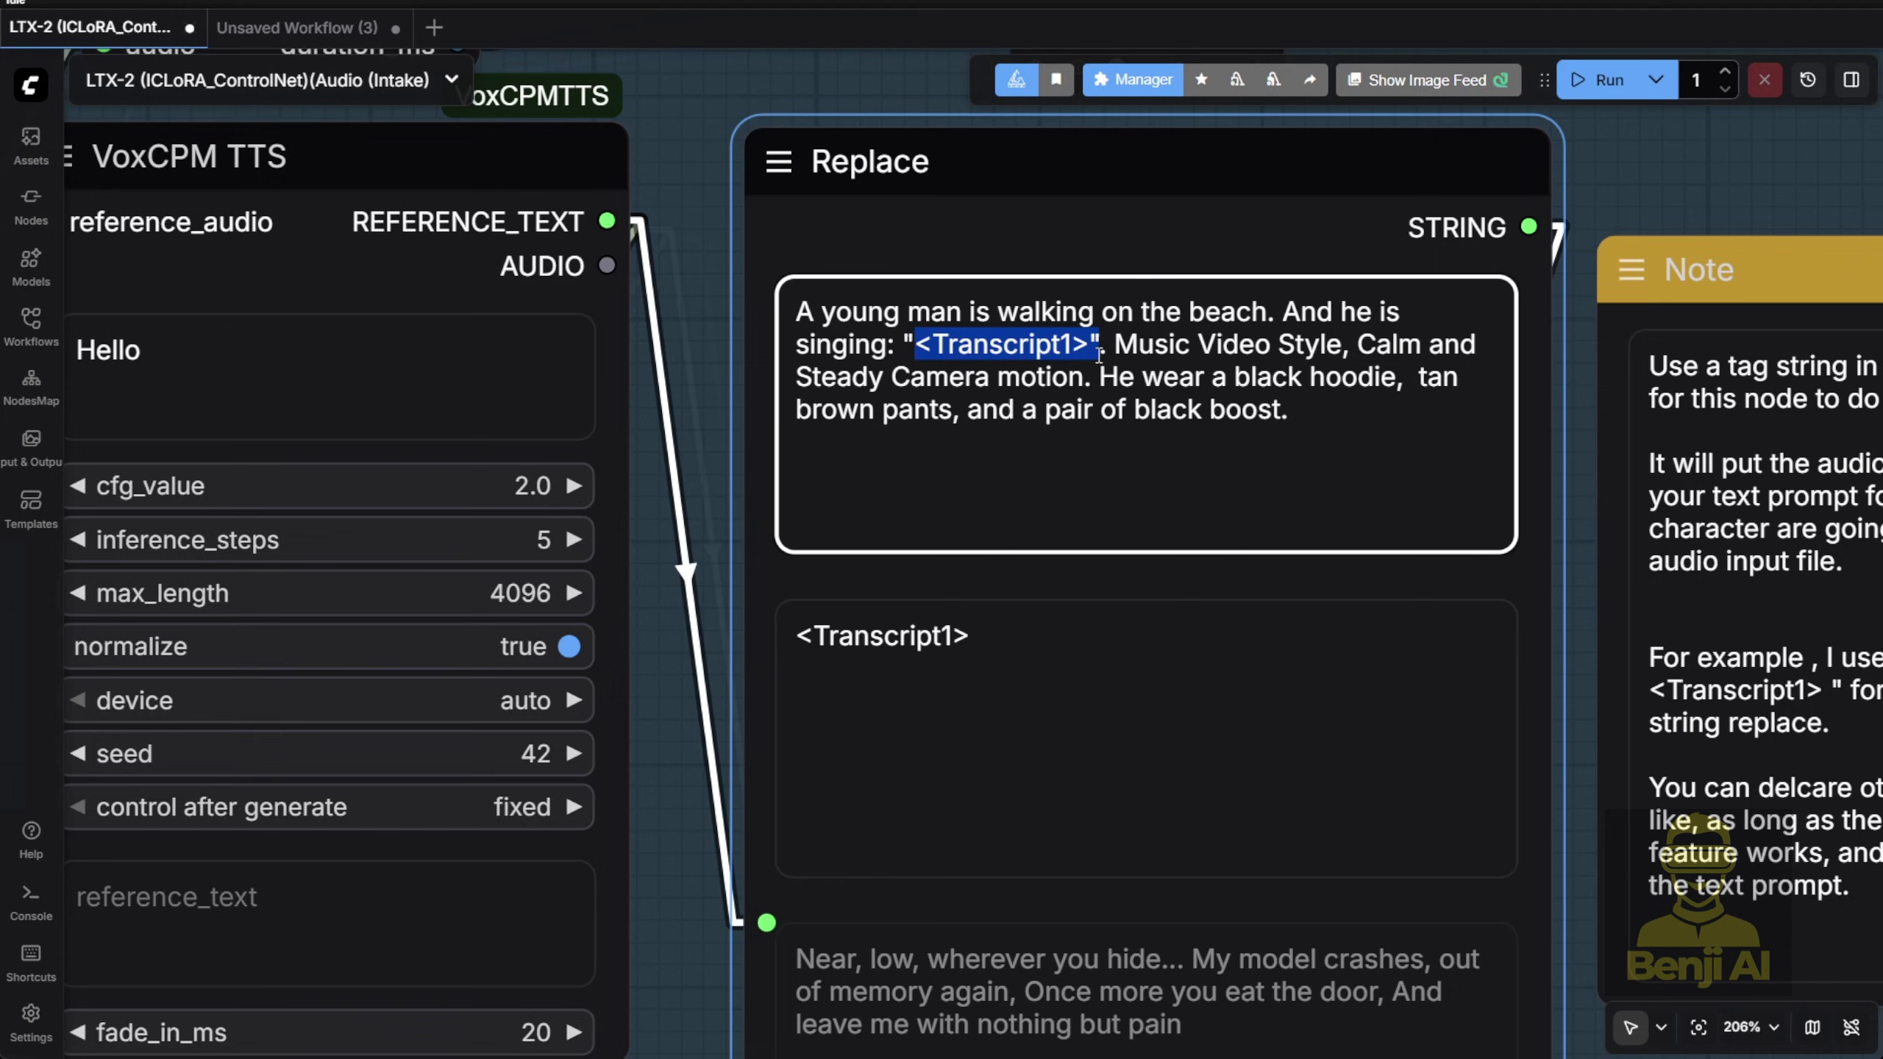
Check the Show Text node holding the transcript that fills <Transcript1>
{"action": "left_click", "coordinate": [1001, 640]}
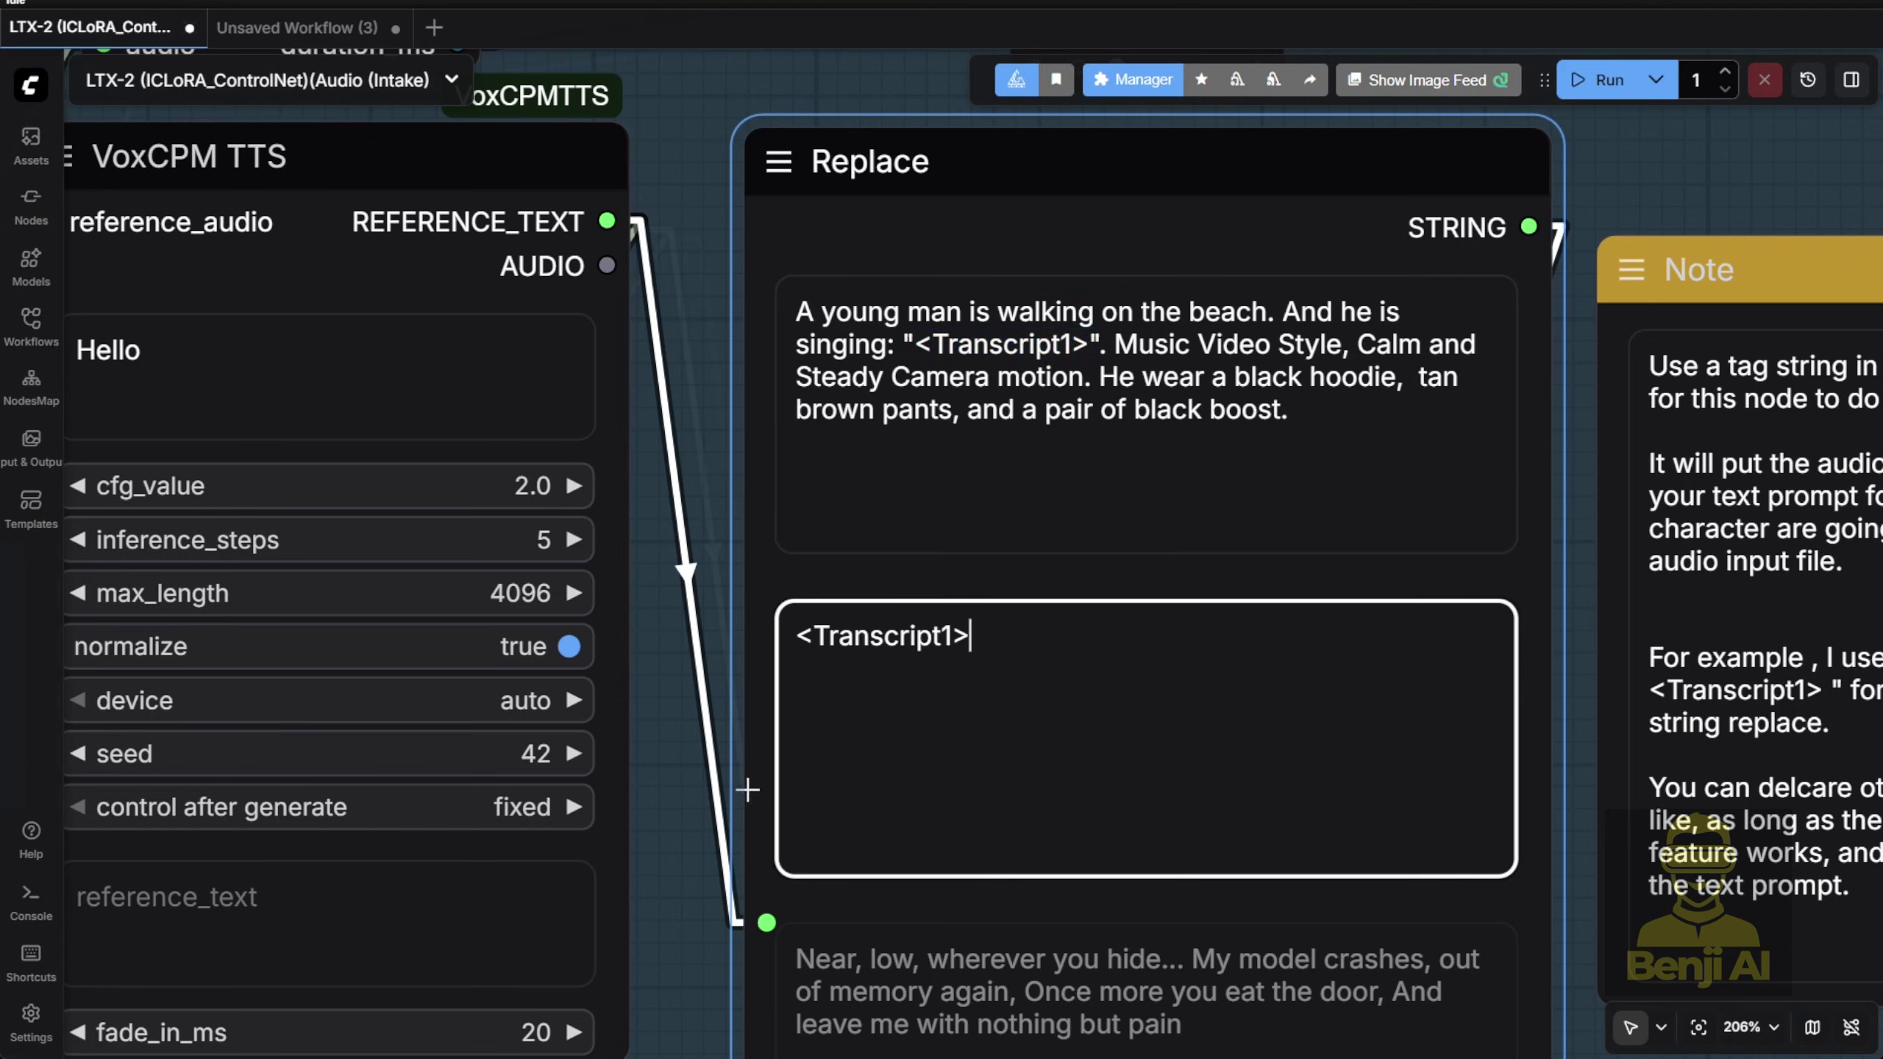
{"action": "scroll", "coordinate": [742, 757], "scroll_direction": "down", "scroll_amount": 5}
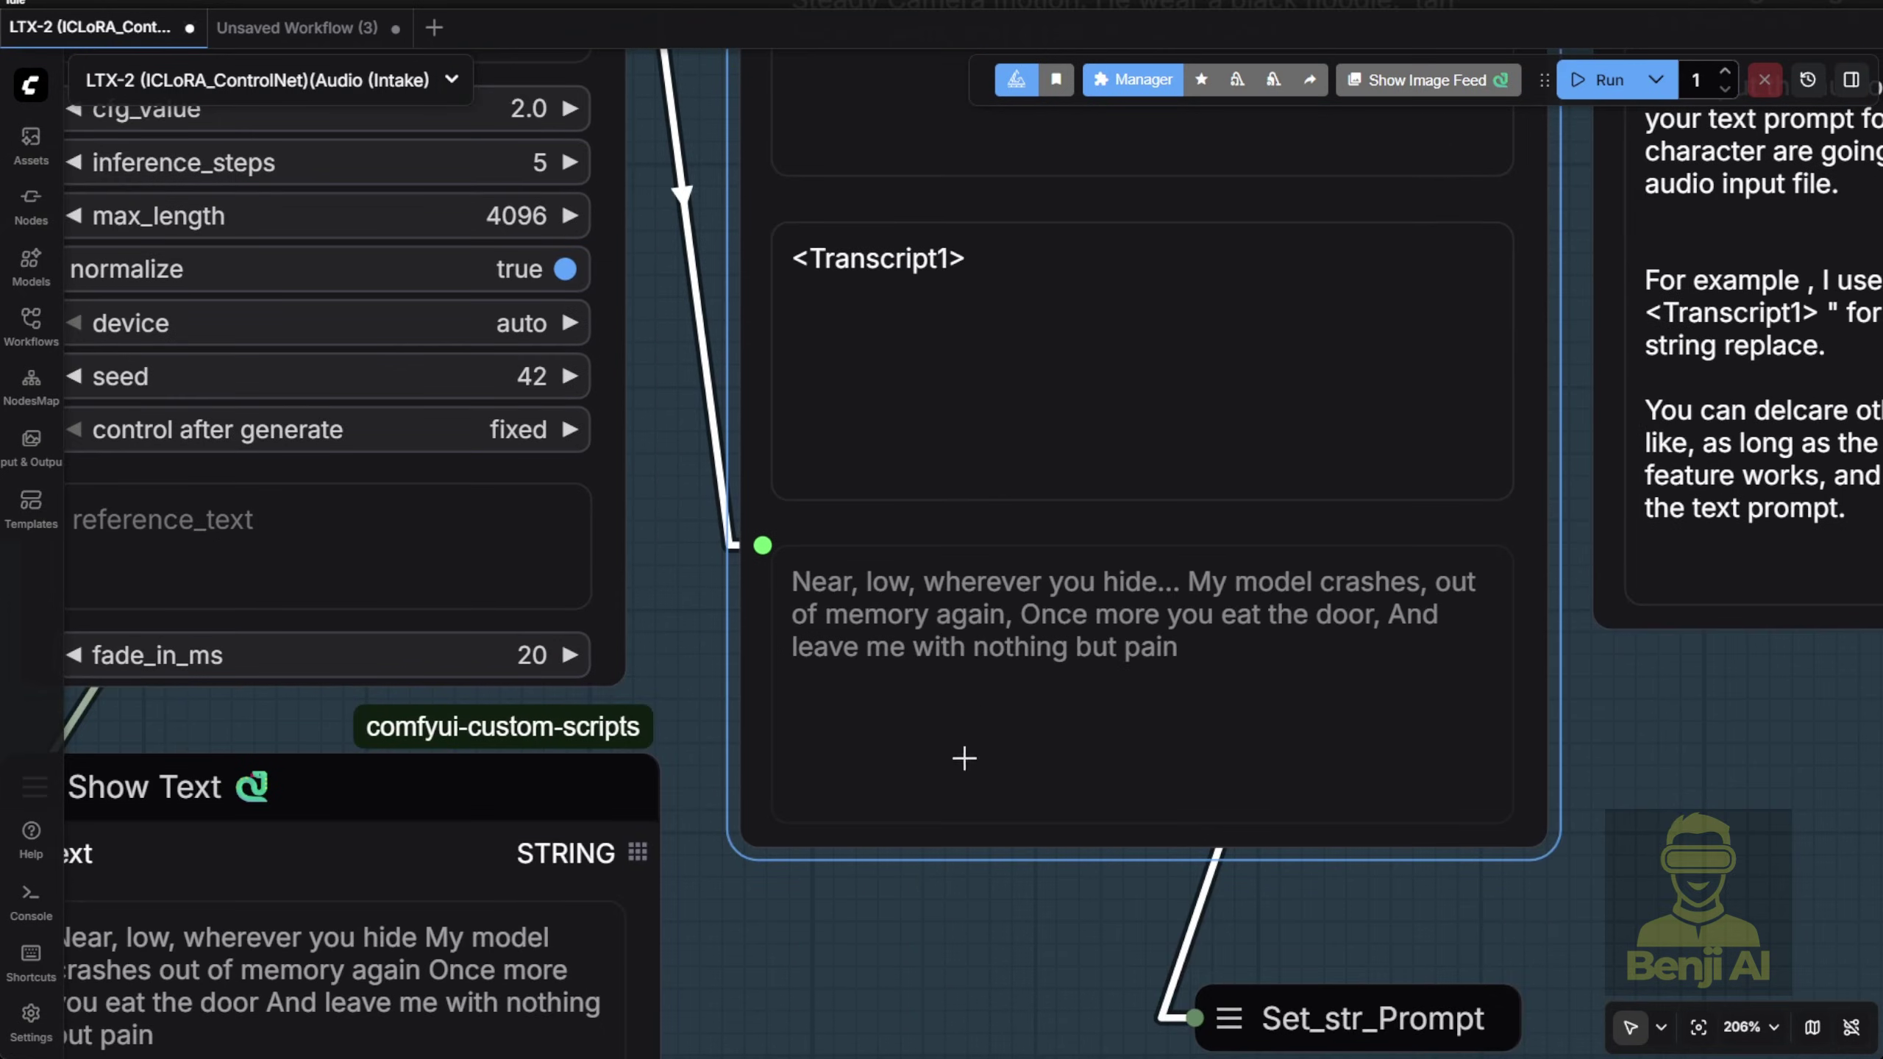
{"action": "scroll", "coordinate": [1067, 683], "scroll_direction": "down", "scroll_amount": 2}
{"action": "left_click_drag", "start_coordinate": [943, 902], "coordinate": [1084, 879]}
{"action": "left_click", "coordinate": [519, 790]}
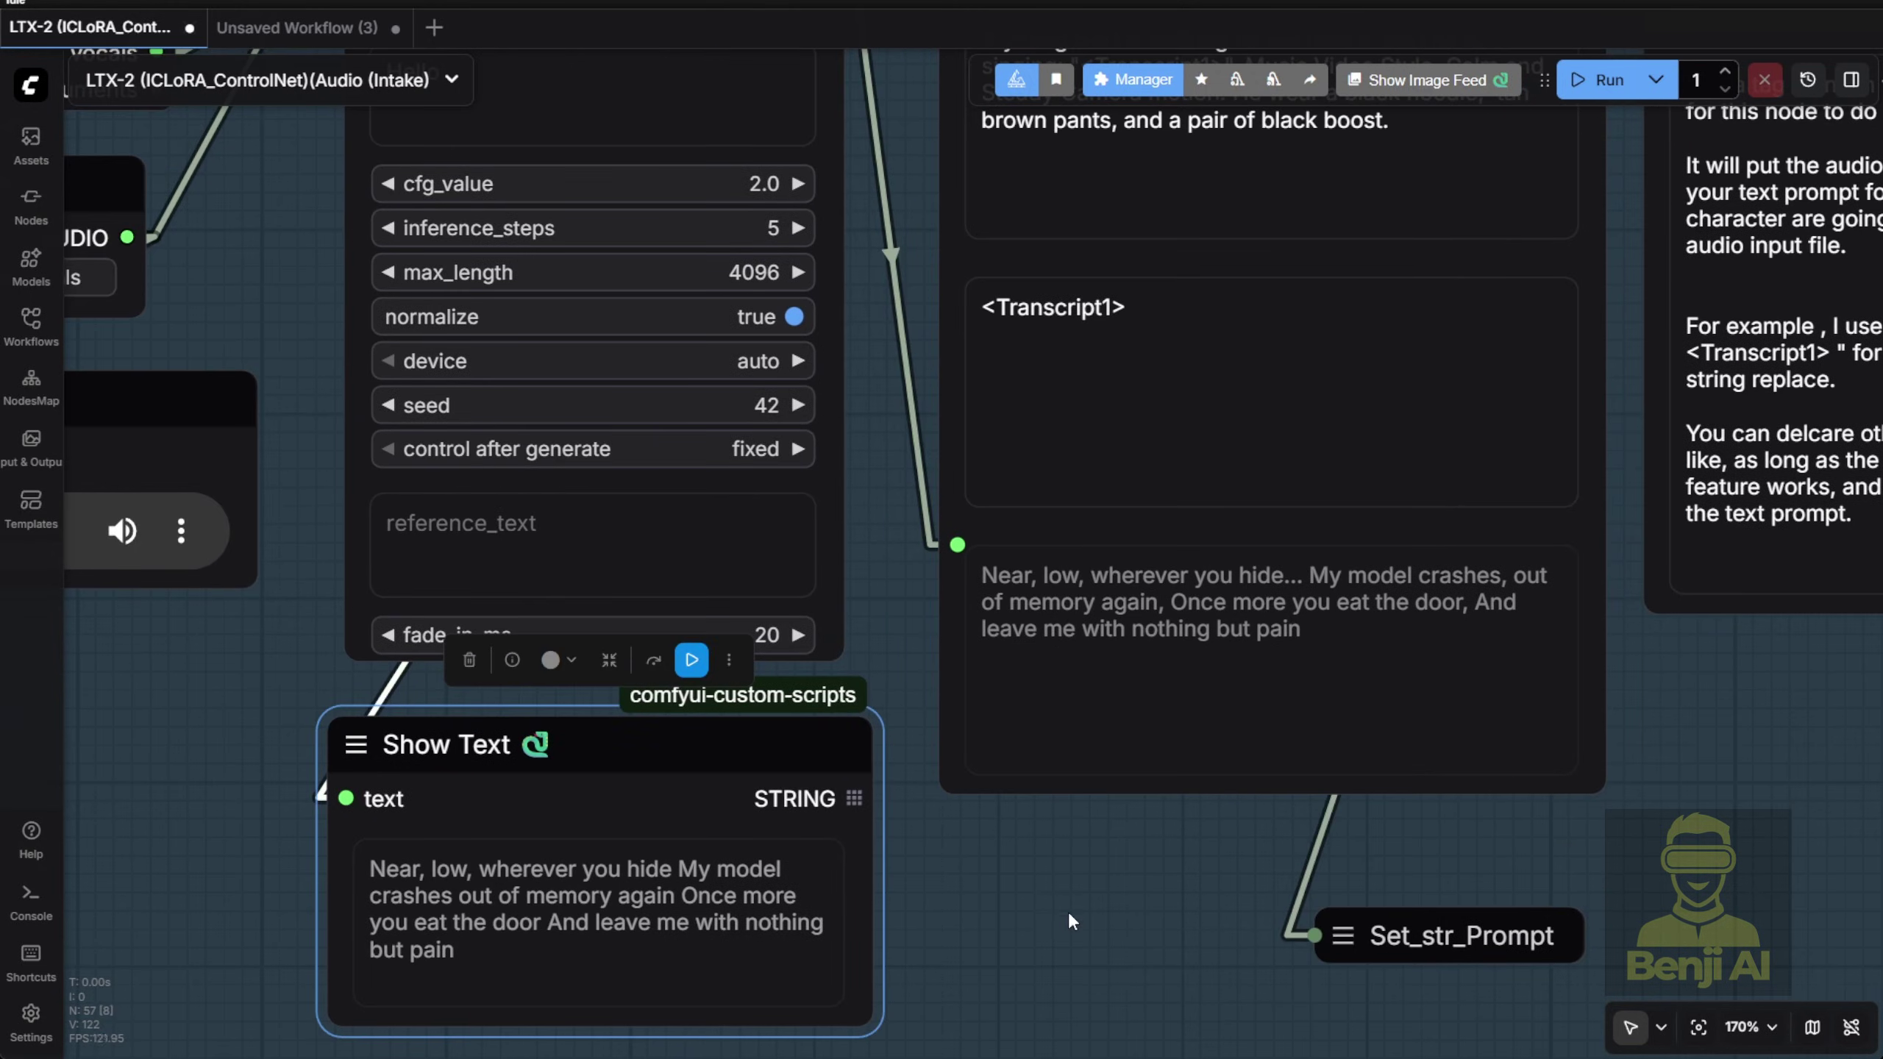
{"action": "left_click_drag", "start_coordinate": [872, 493], "coordinate": [795, 715]}
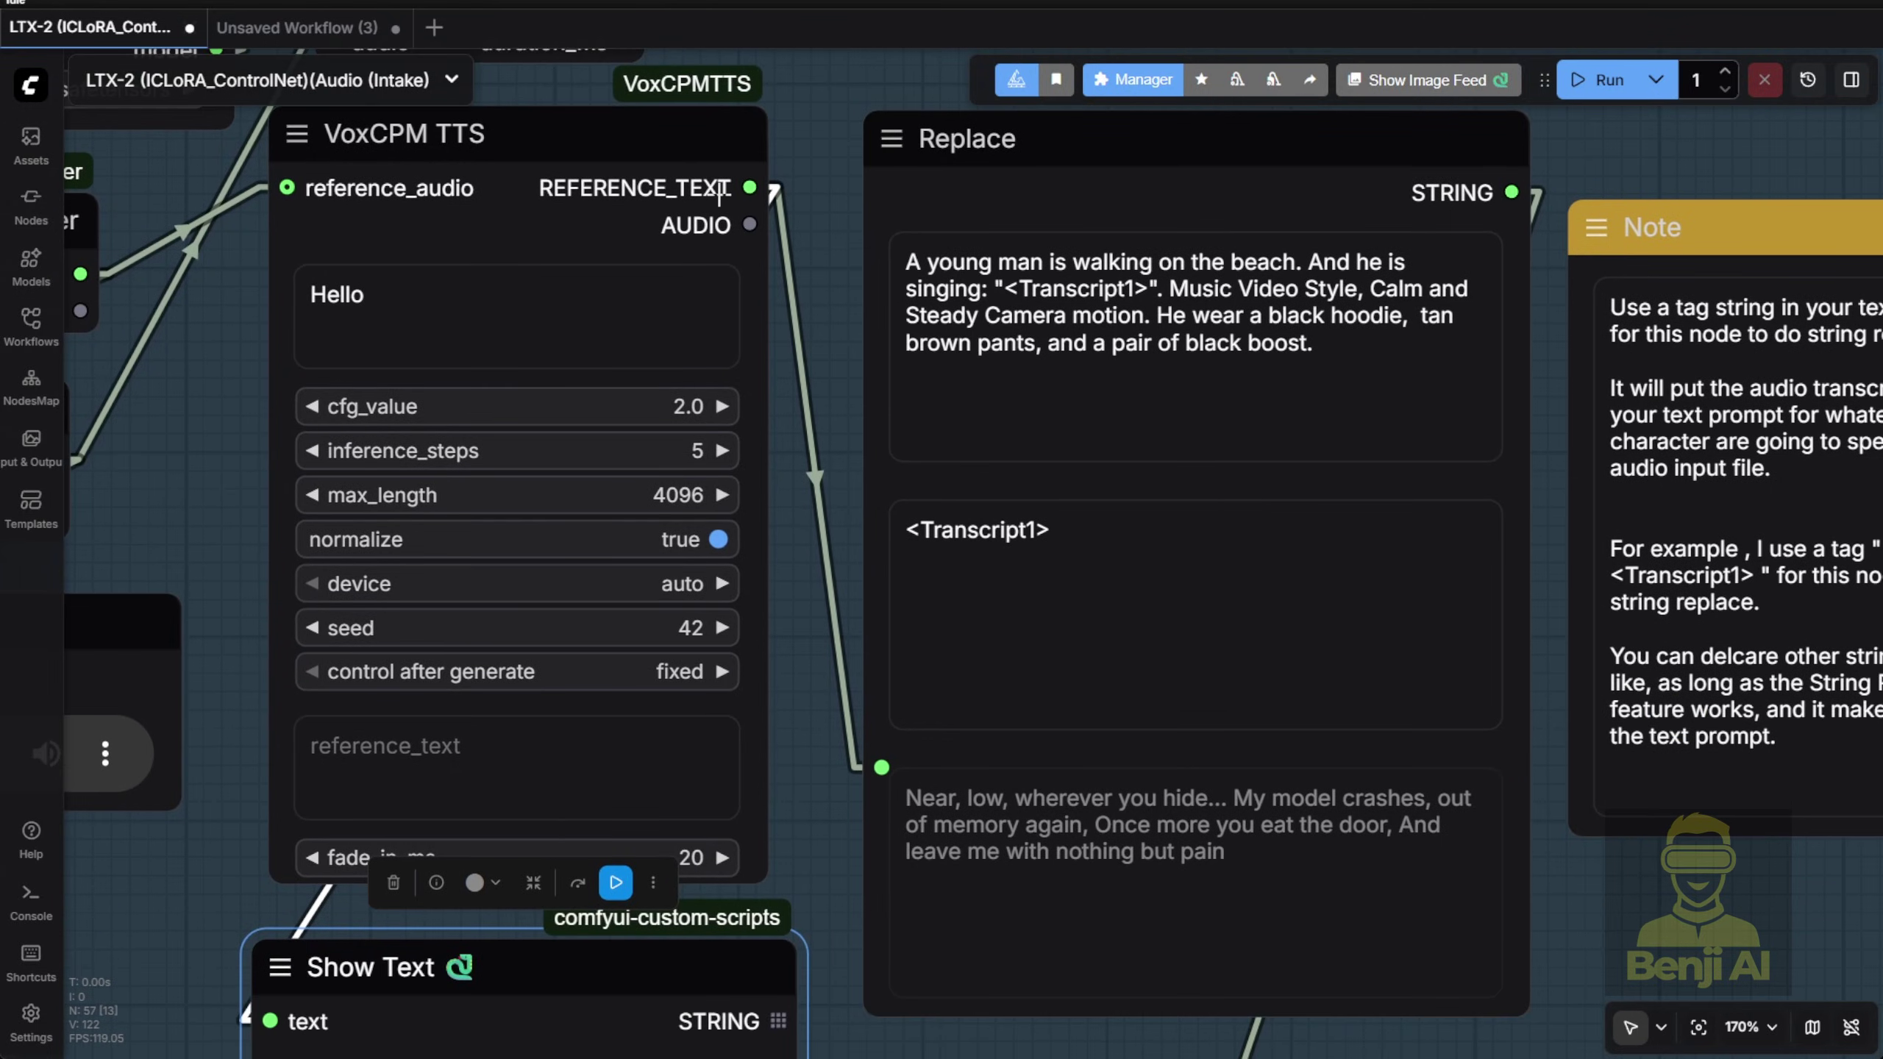
Expand the collapsed Set_audio_FrameCount node and shift it slightly right beside Math Expression
{"action": "scroll", "coordinate": [1431, 481], "scroll_direction": "down", "scroll_amount": 4}
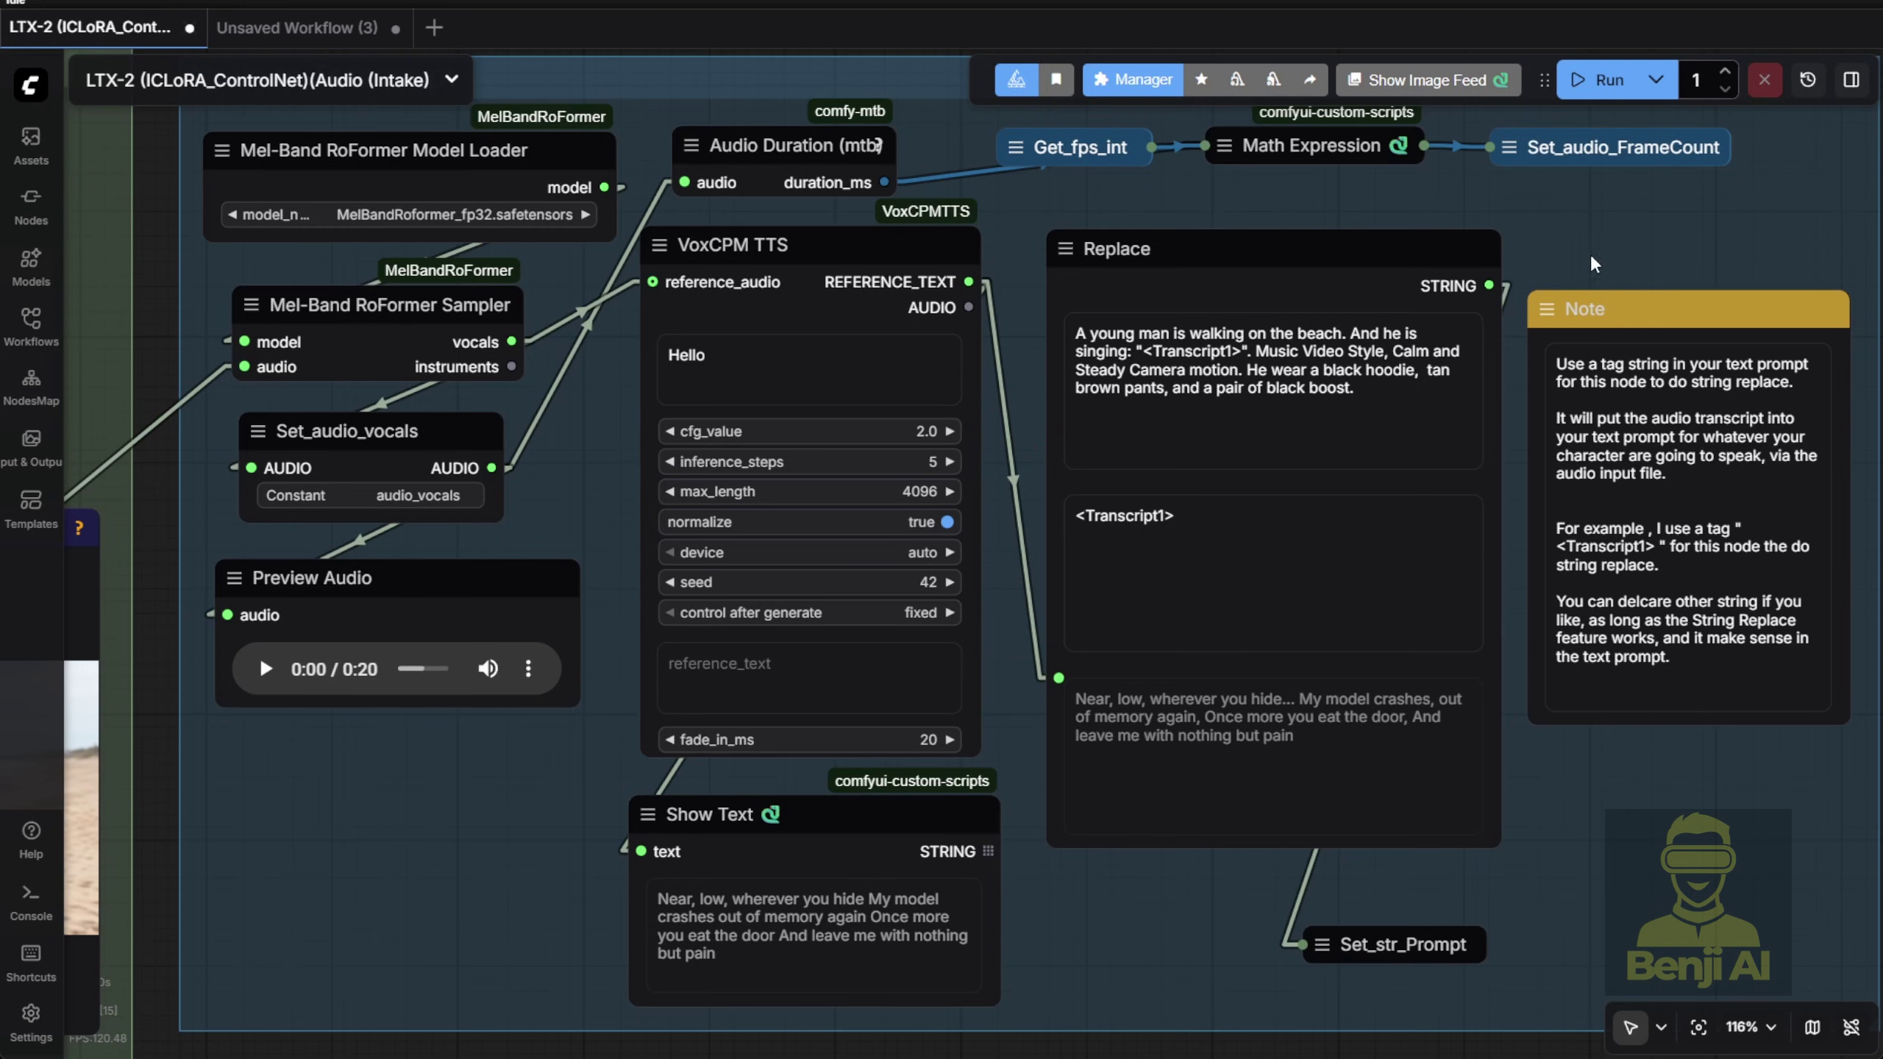
{"action": "left_click_drag", "start_coordinate": [1630, 211], "coordinate": [1445, 421]}
{"action": "left_click", "coordinate": [1334, 363]}
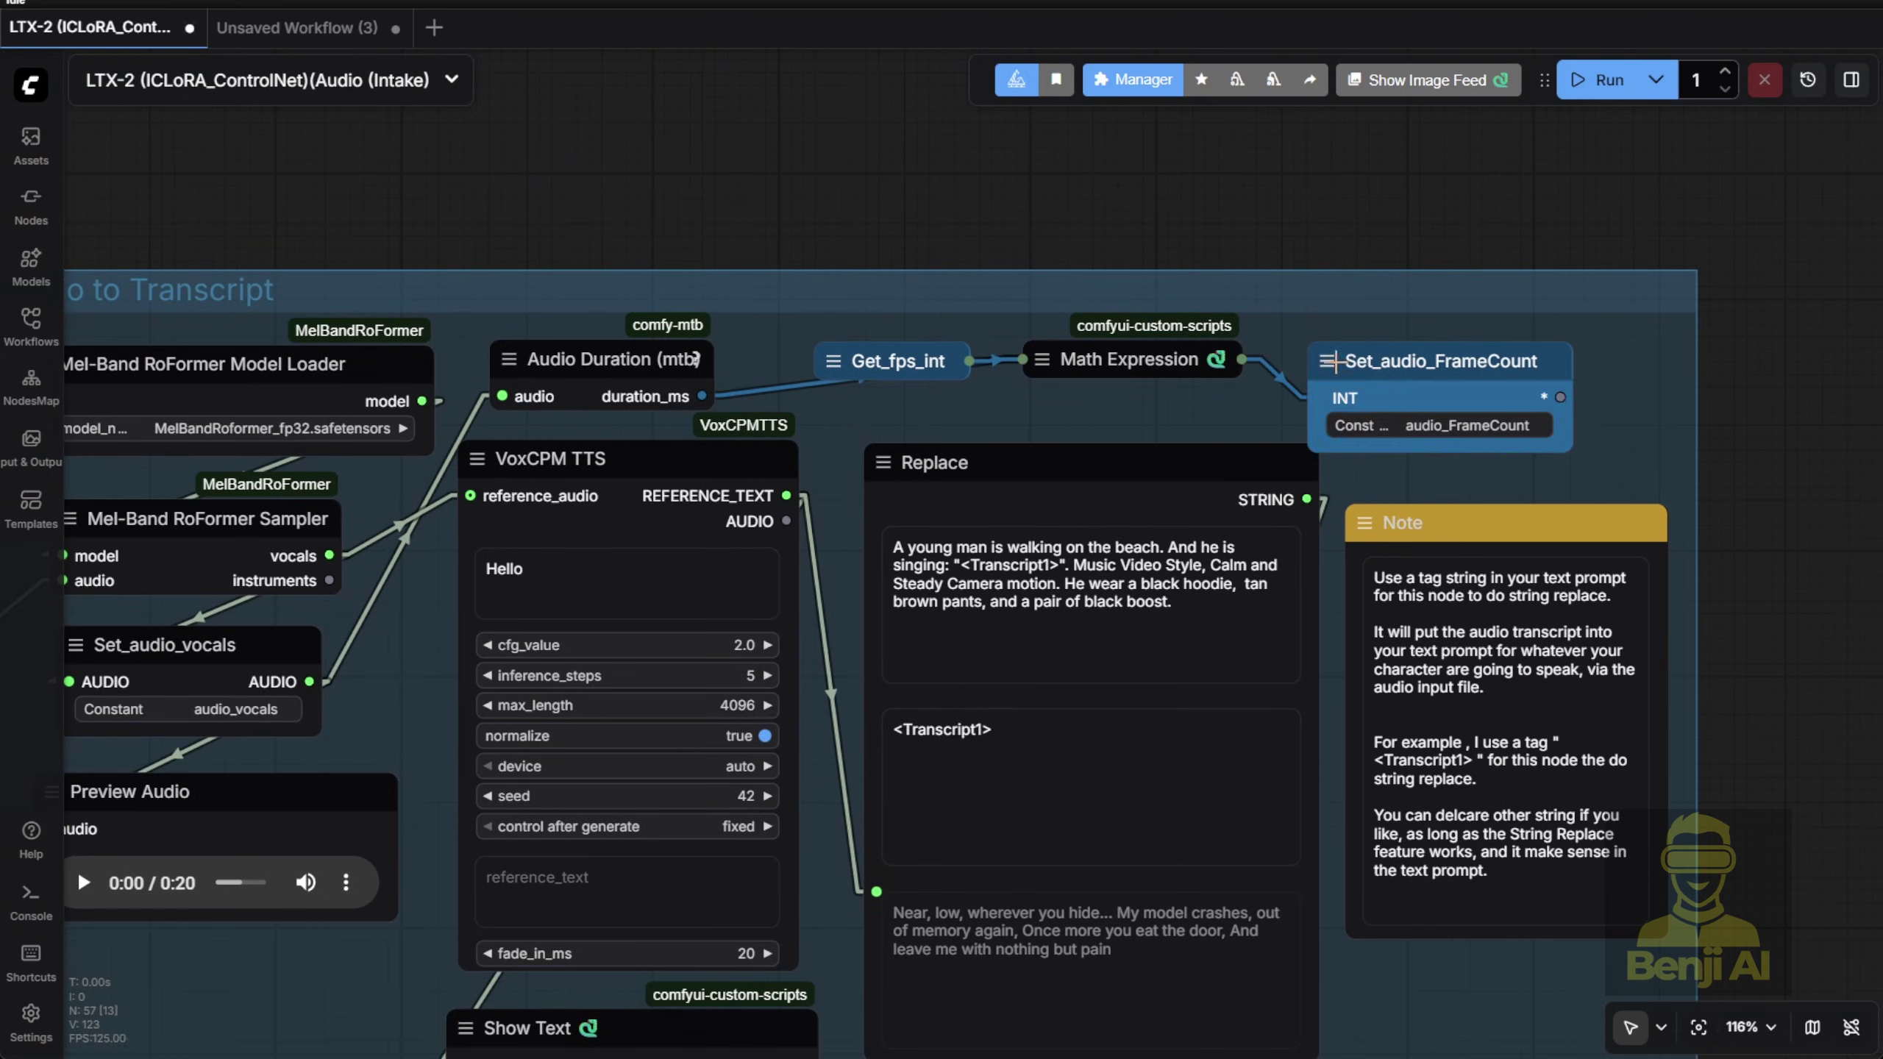
{"action": "left_click_drag", "start_coordinate": [1370, 365], "coordinate": [1423, 354]}
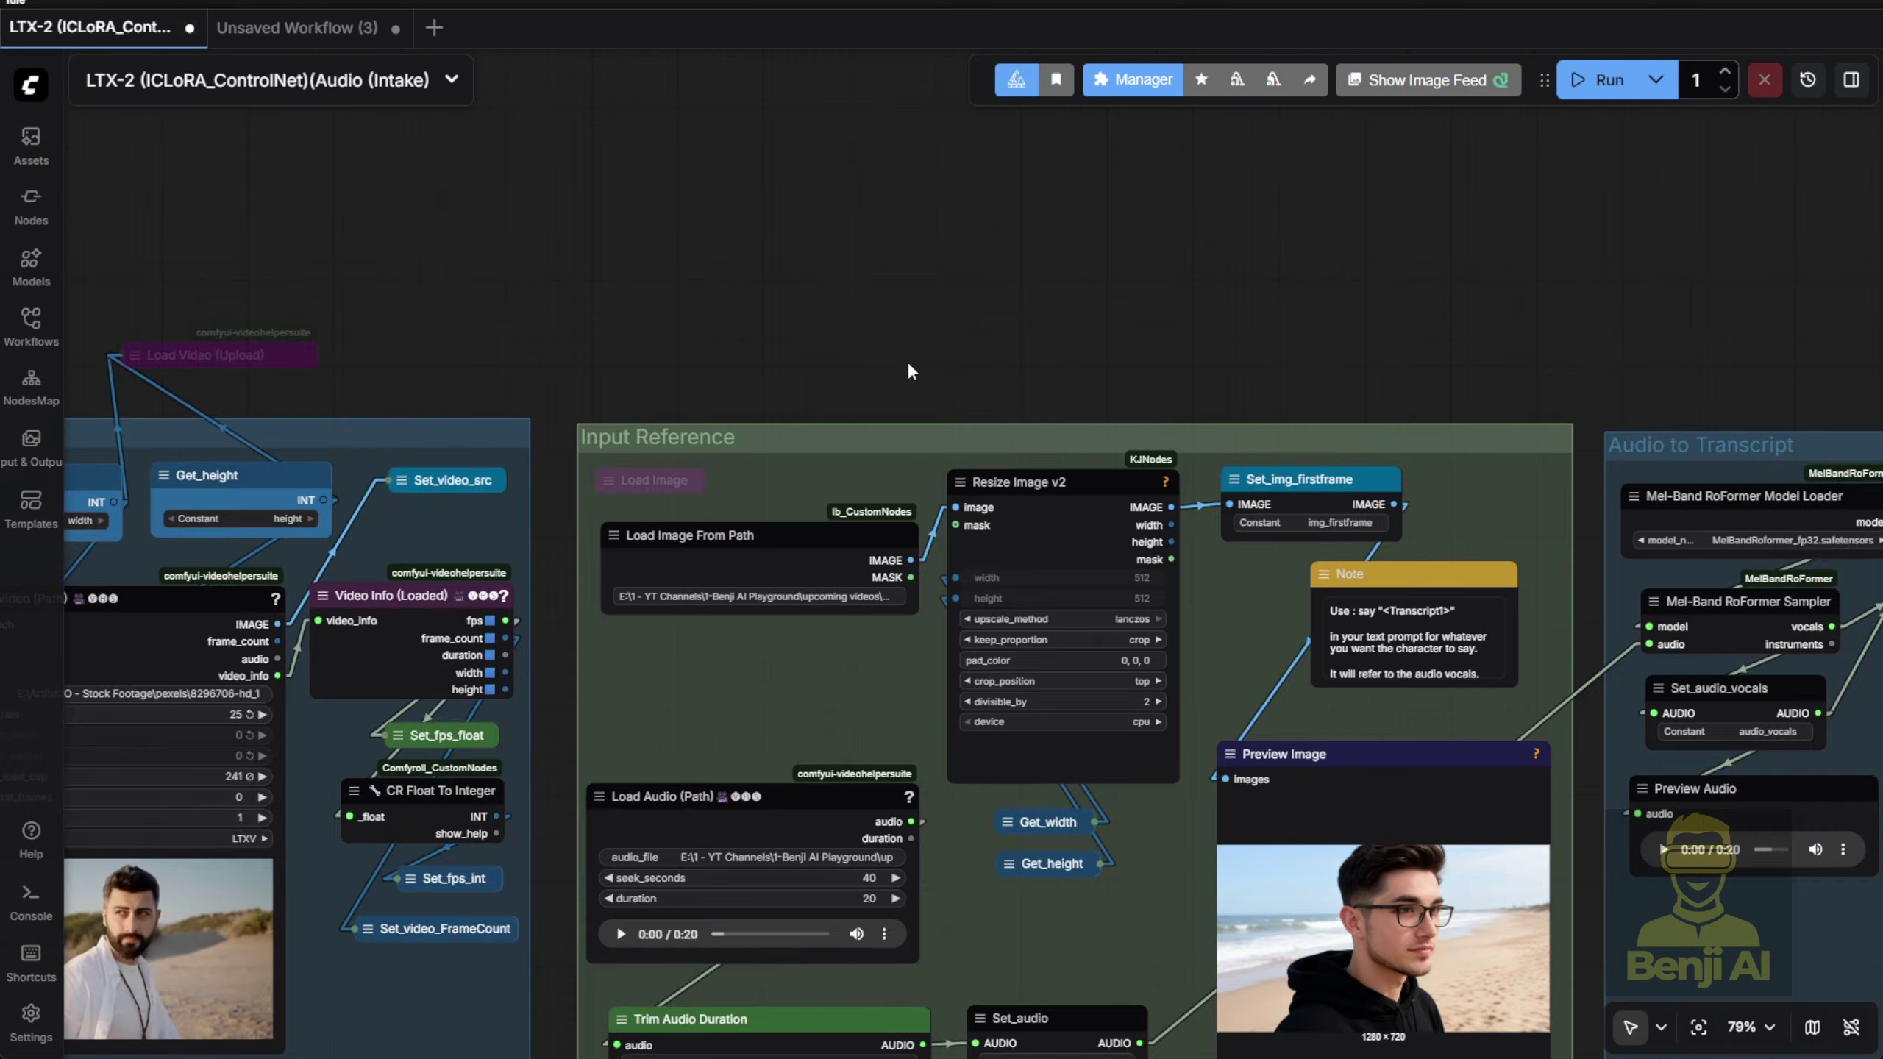
{"action": "left_click_drag", "start_coordinate": [906, 359], "coordinate": [1458, 240]}
{"action": "scroll", "coordinate": [927, 537], "scroll_direction": "up", "scroll_amount": 2}
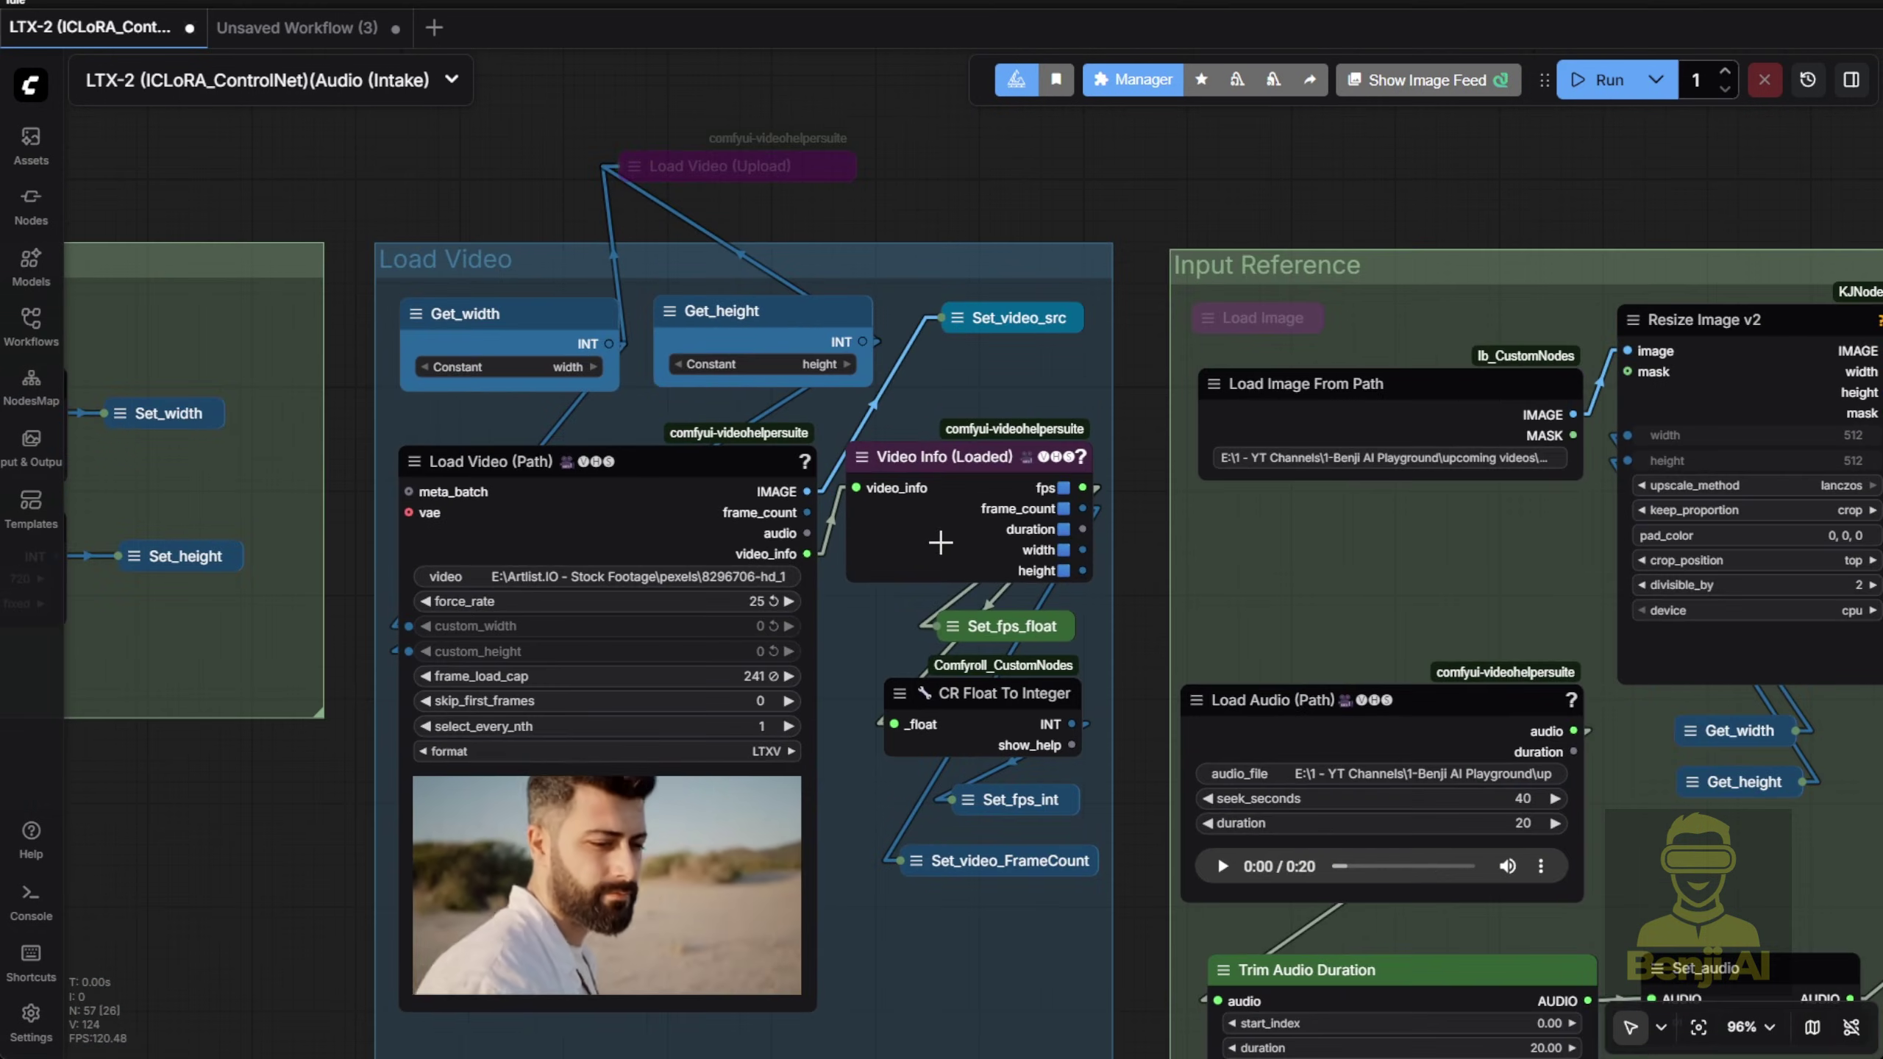
{"action": "left_click", "coordinate": [670, 508]}
{"action": "scroll", "coordinate": [718, 716], "scroll_direction": "up", "scroll_amount": 3}
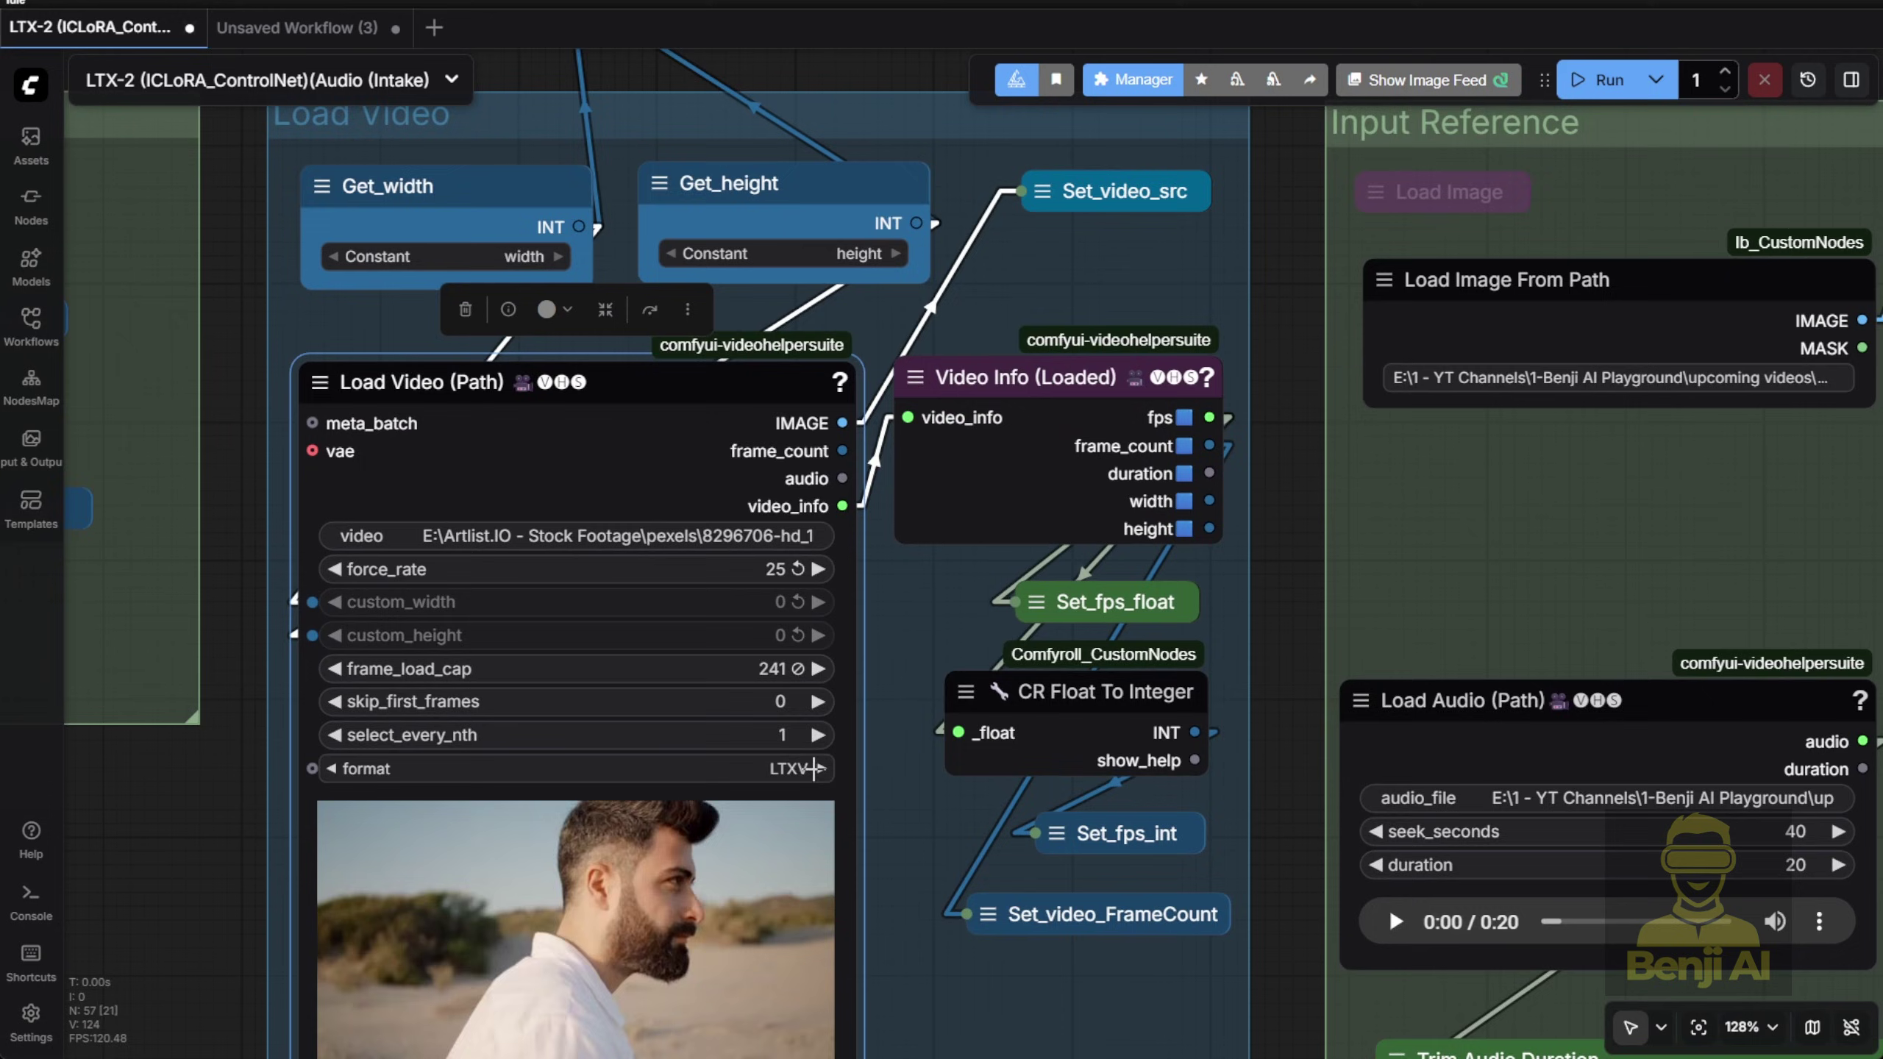
{"action": "left_click_drag", "start_coordinate": [971, 984], "coordinate": [924, 654]}
{"action": "left_click", "coordinate": [914, 581]}
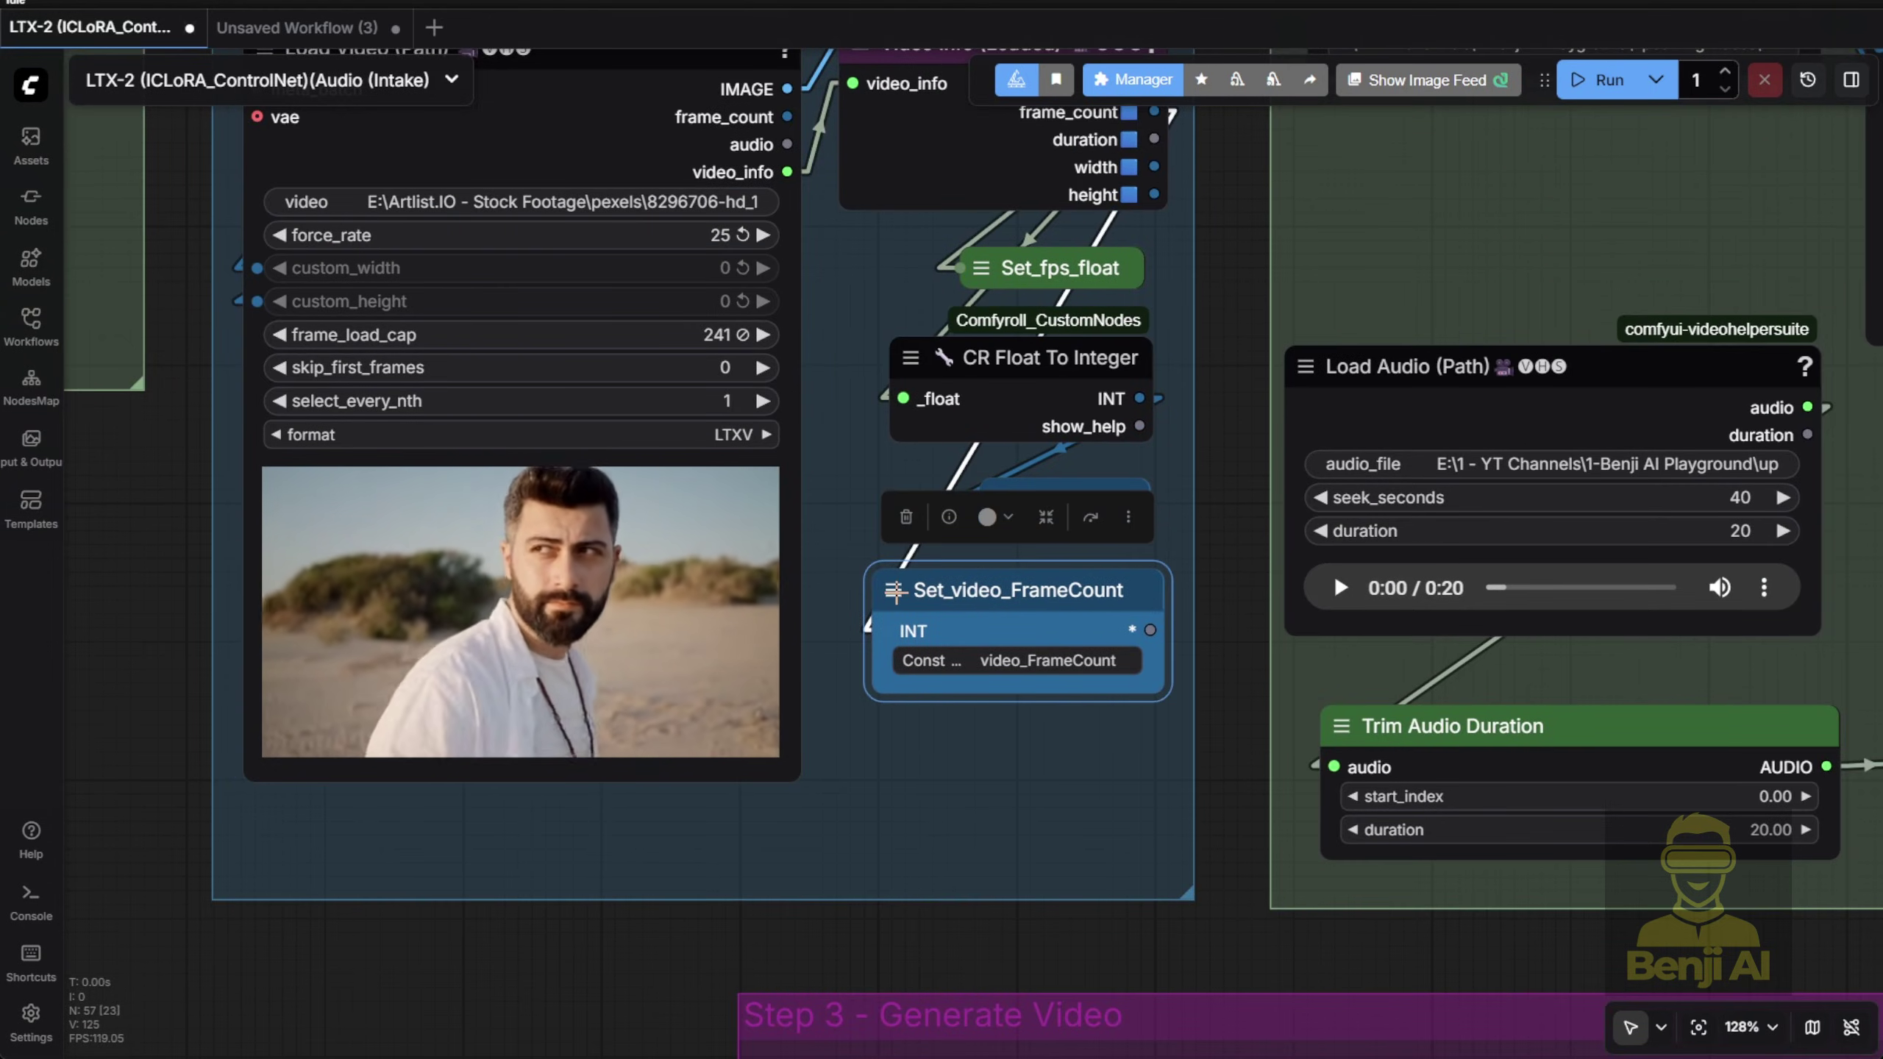
{"action": "key", "text": "alt+c"}
{"action": "scroll", "coordinate": [1010, 865], "scroll_direction": "down", "scroll_amount": 3}
{"action": "scroll", "coordinate": [1011, 864], "scroll_direction": "down", "scroll_amount": 1}
{"action": "left_click_drag", "start_coordinate": [1014, 841], "coordinate": [853, 172]}
{"action": "scroll", "coordinate": [767, 356], "scroll_direction": "up", "scroll_amount": 5}
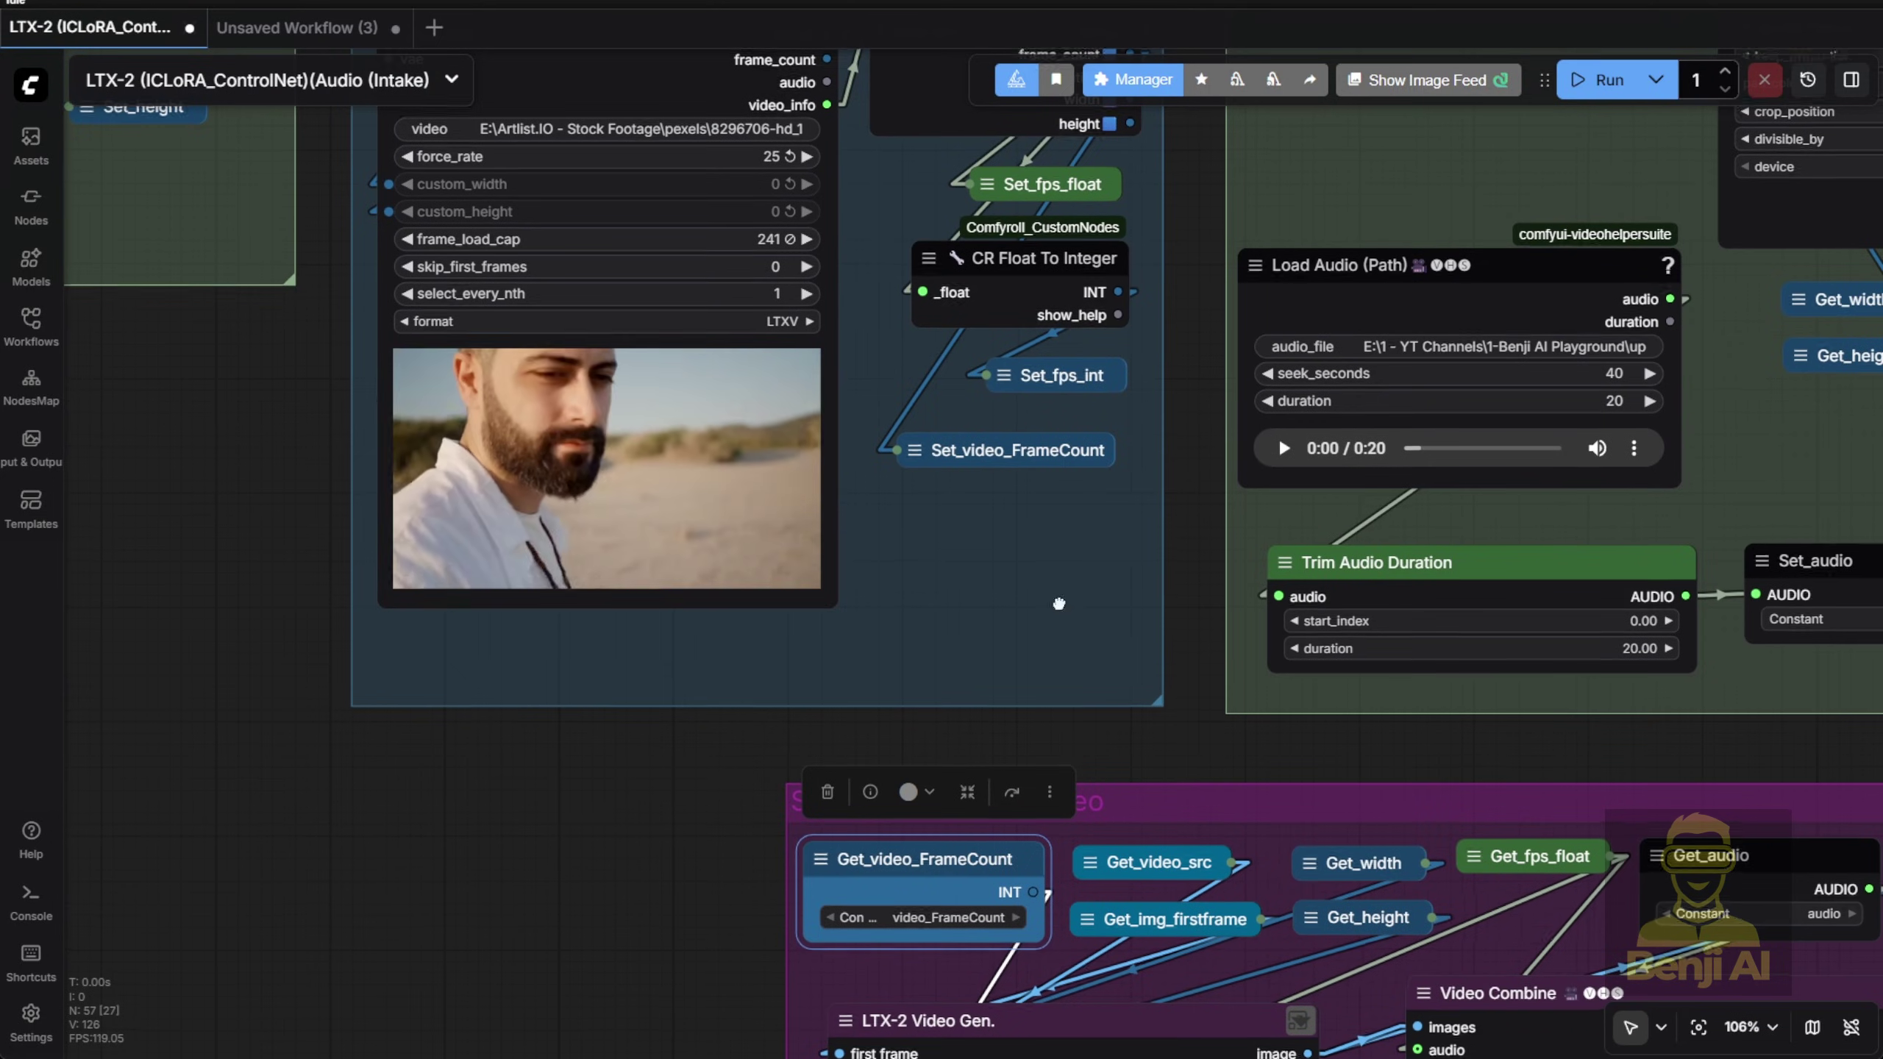
{"action": "left_click_drag", "start_coordinate": [1066, 602], "coordinate": [630, 630]}
{"action": "scroll", "coordinate": [860, 615], "scroll_direction": "up", "scroll_amount": 2}
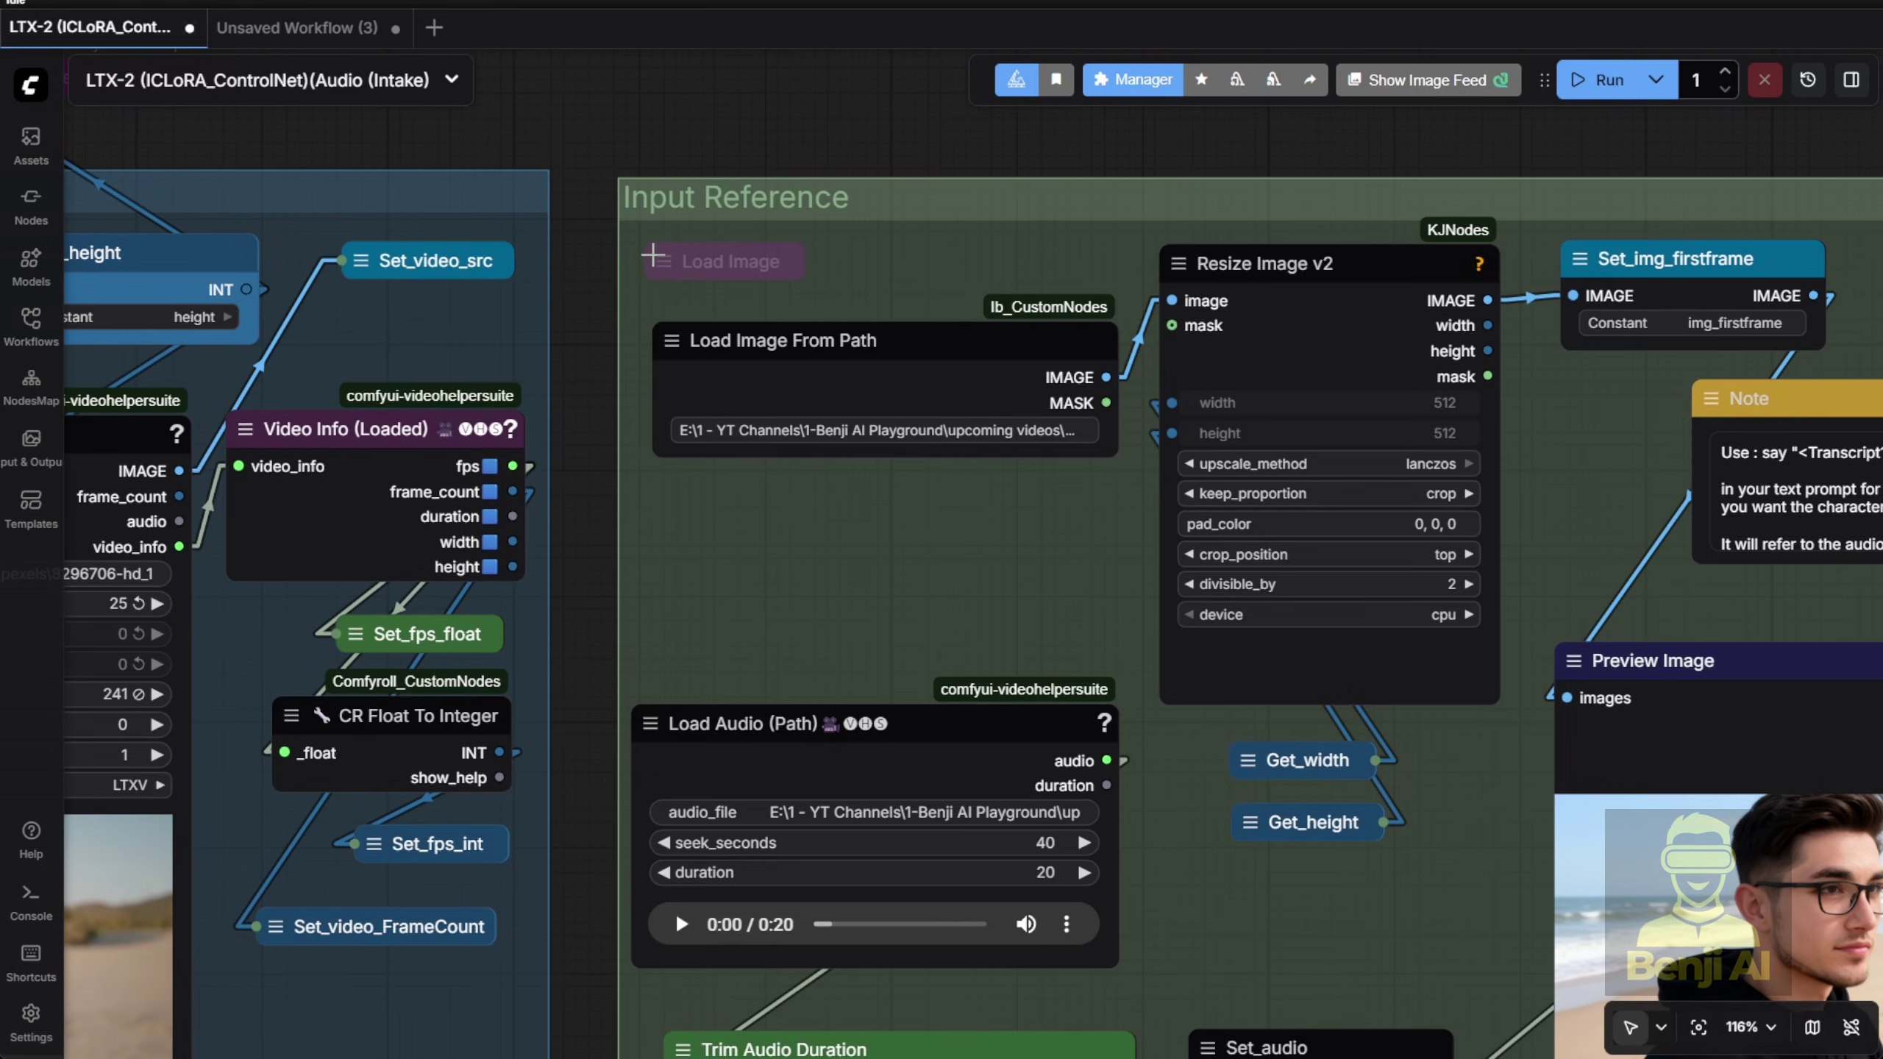
Expand Load Image to view the red-car picture, then collapse it back into Input Reference
{"action": "left_click", "coordinate": [654, 260]}
{"action": "left_click_drag", "start_coordinate": [718, 323], "coordinate": [685, 1]}
{"action": "left_click_drag", "start_coordinate": [1267, 131], "coordinate": [1321, 645]}
{"action": "left_click_drag", "start_coordinate": [948, 445], "coordinate": [933, 205]}
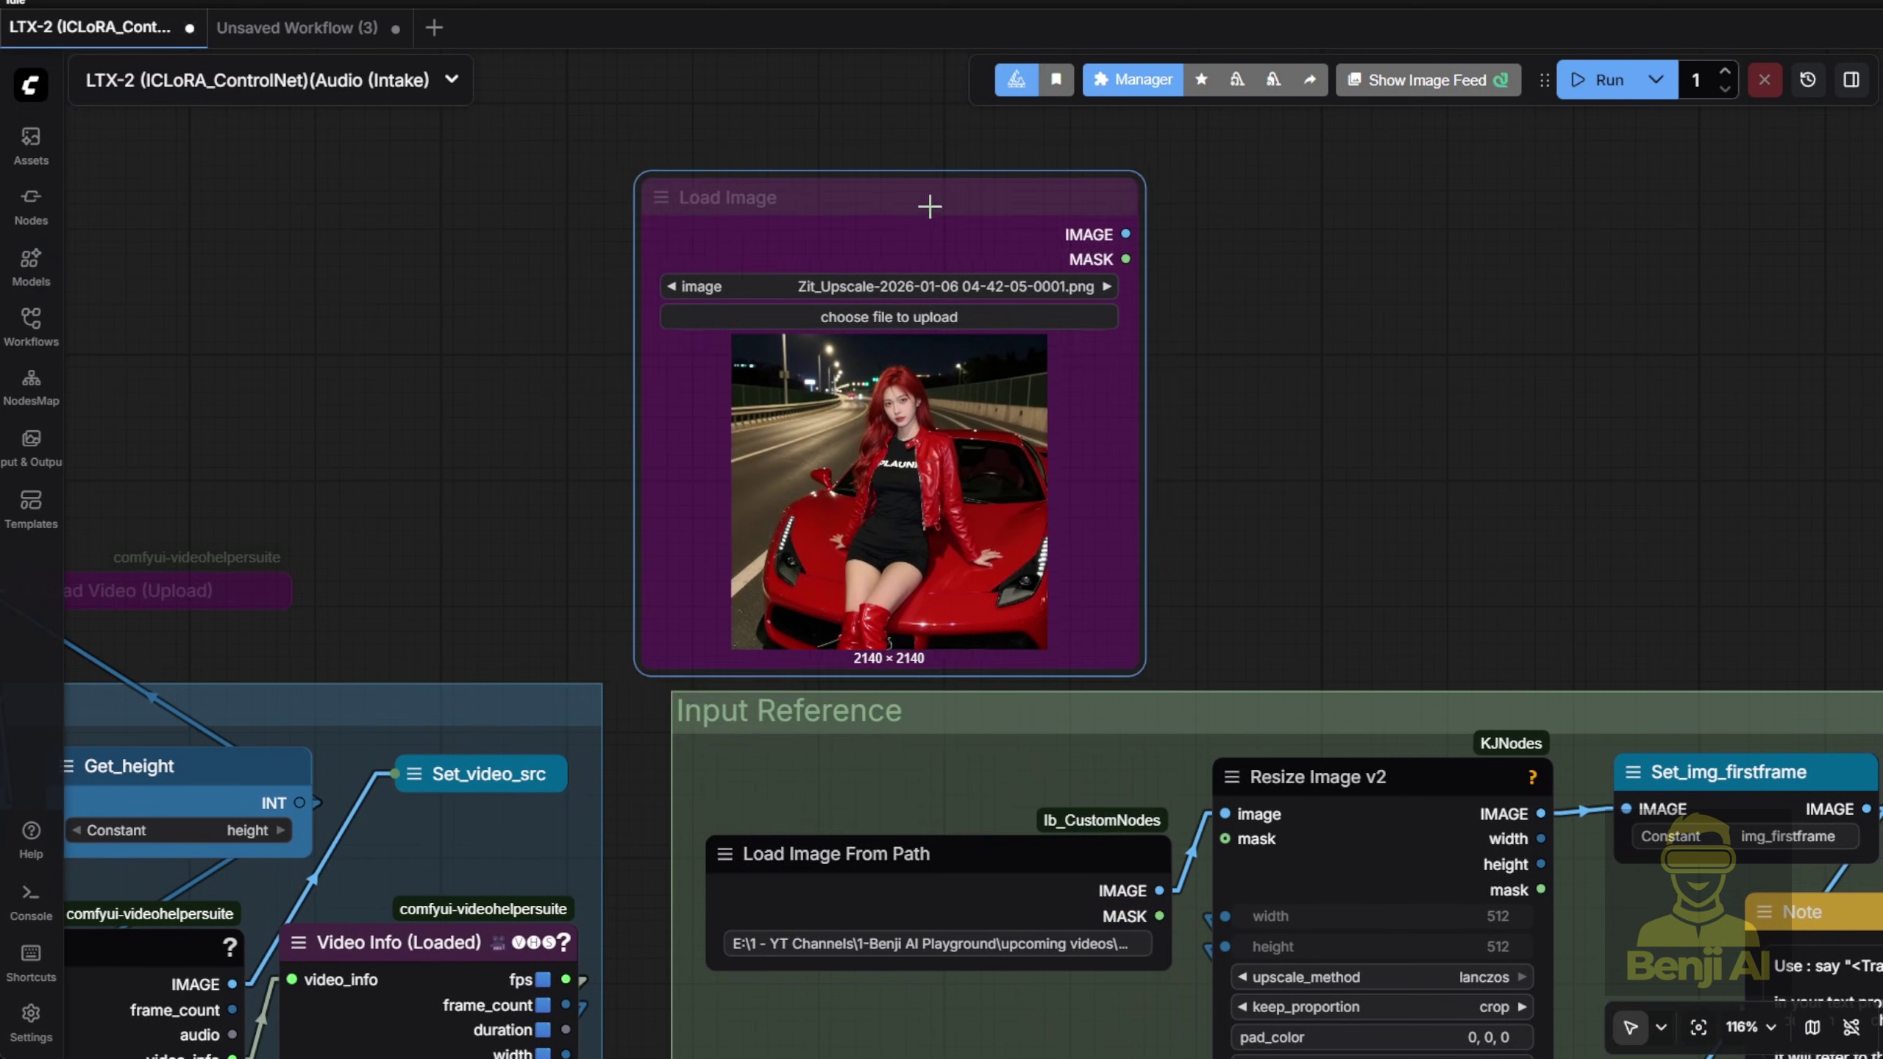
{"action": "left_click", "coordinate": [672, 204]}
{"action": "left_click_drag", "start_coordinate": [718, 210], "coordinate": [778, 793]}
{"action": "scroll", "coordinate": [888, 586], "scroll_direction": "down", "scroll_amount": 15}
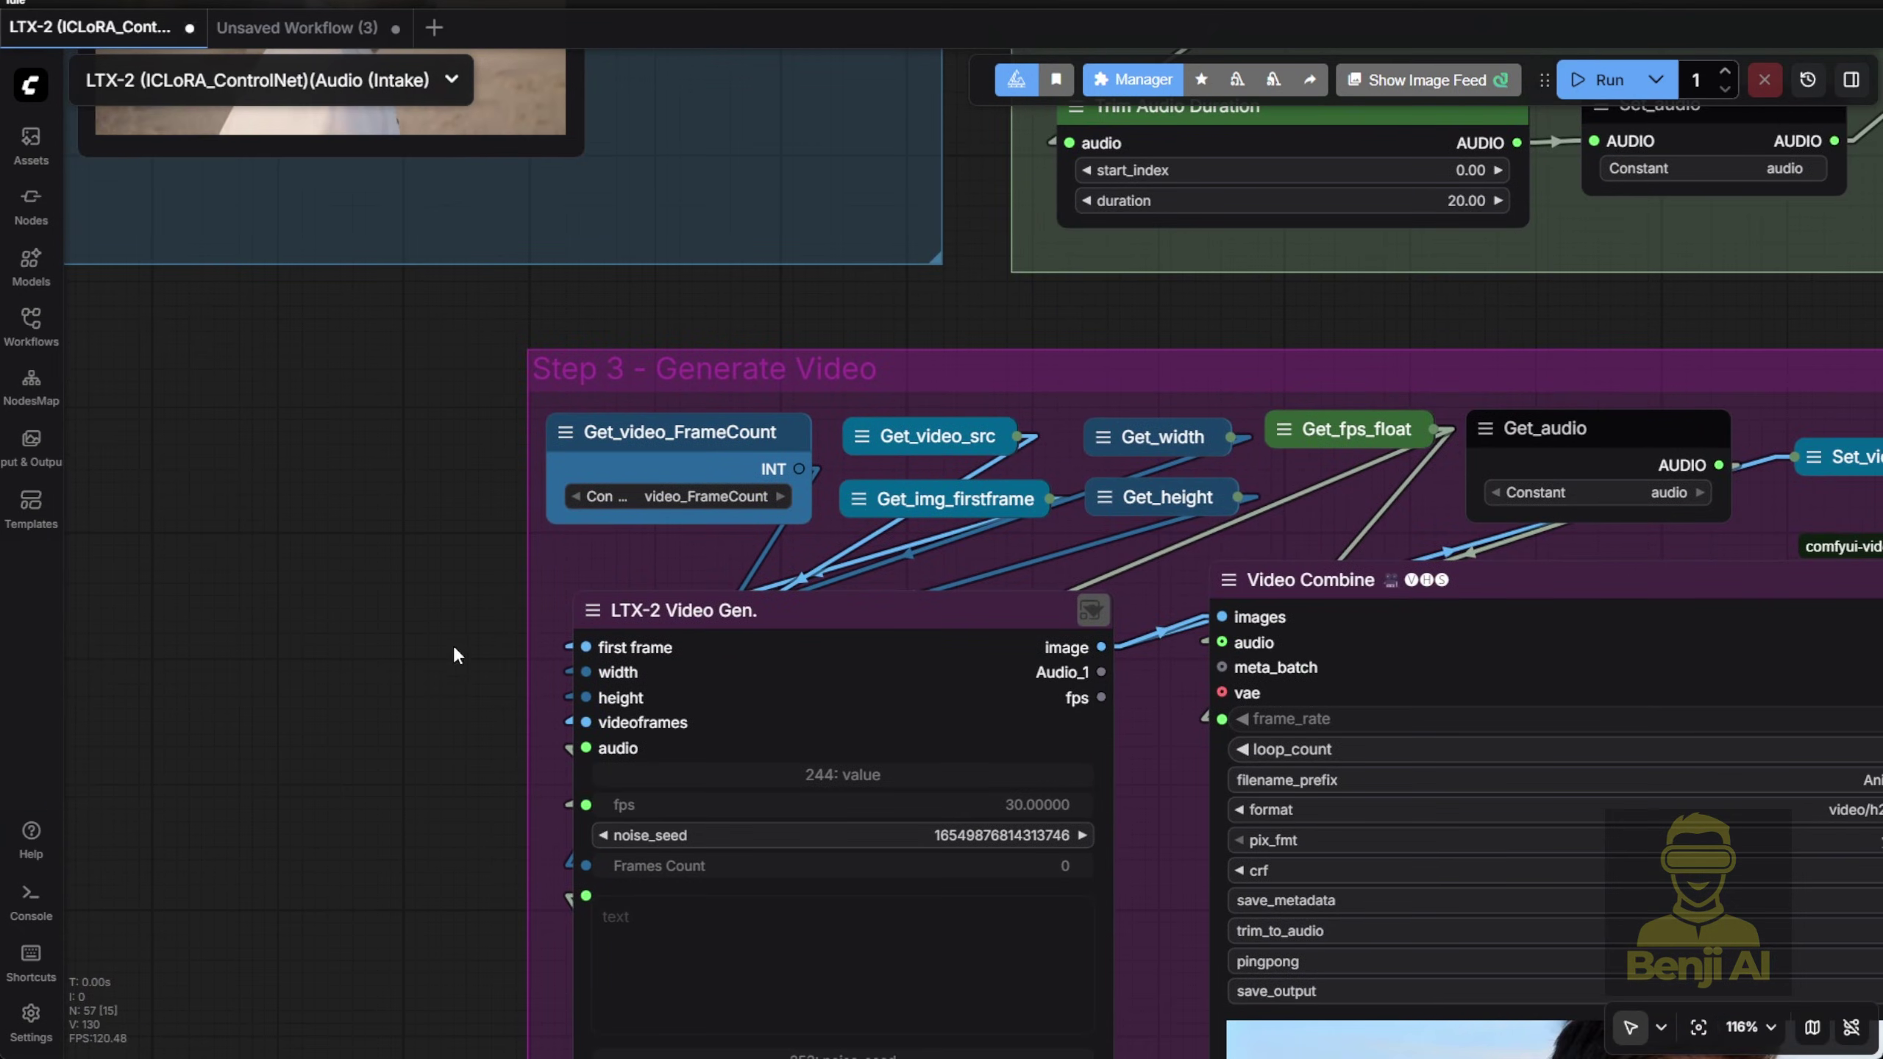
{"action": "scroll", "coordinate": [434, 306], "scroll_direction": "down", "scroll_amount": 5}
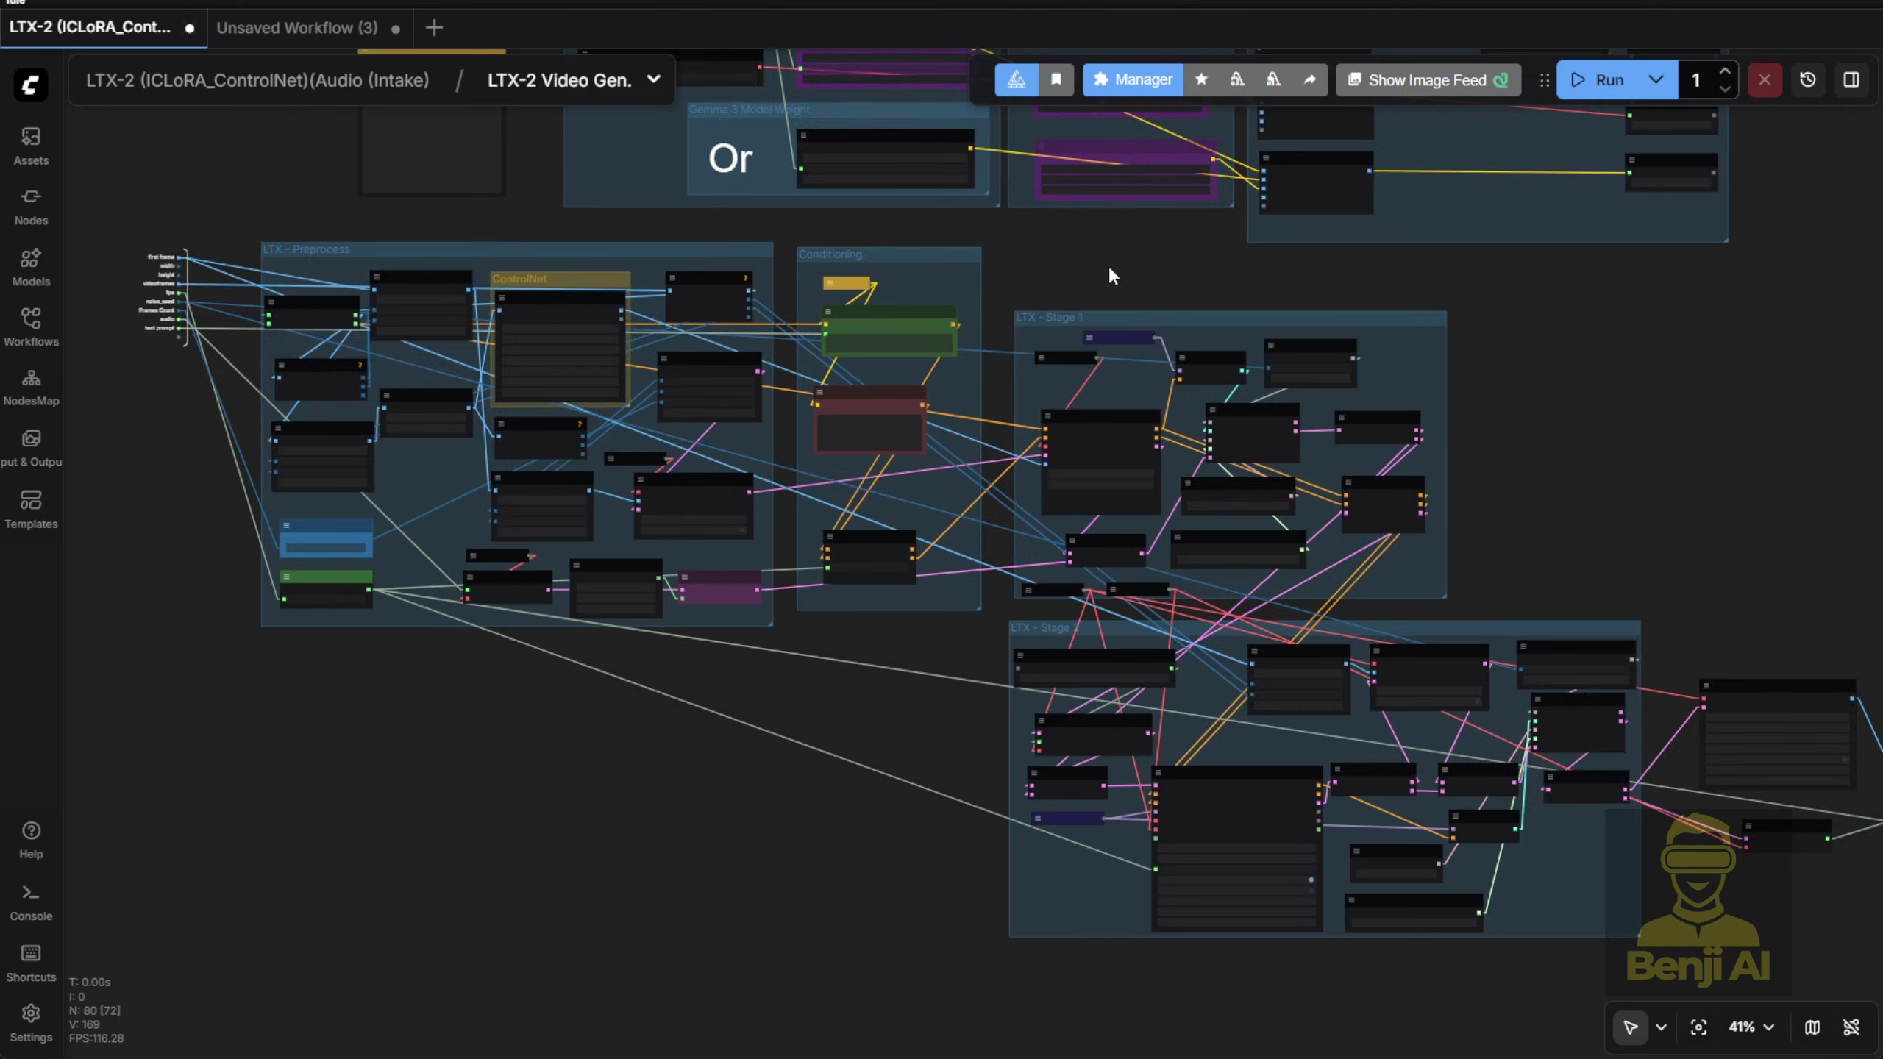
Look over the LTX Models loader groups and the LTX2 Switch group
{"action": "left_click_drag", "start_coordinate": [1109, 268], "coordinate": [1019, 762]}
{"action": "scroll", "coordinate": [924, 617], "scroll_direction": "up", "scroll_amount": 3}
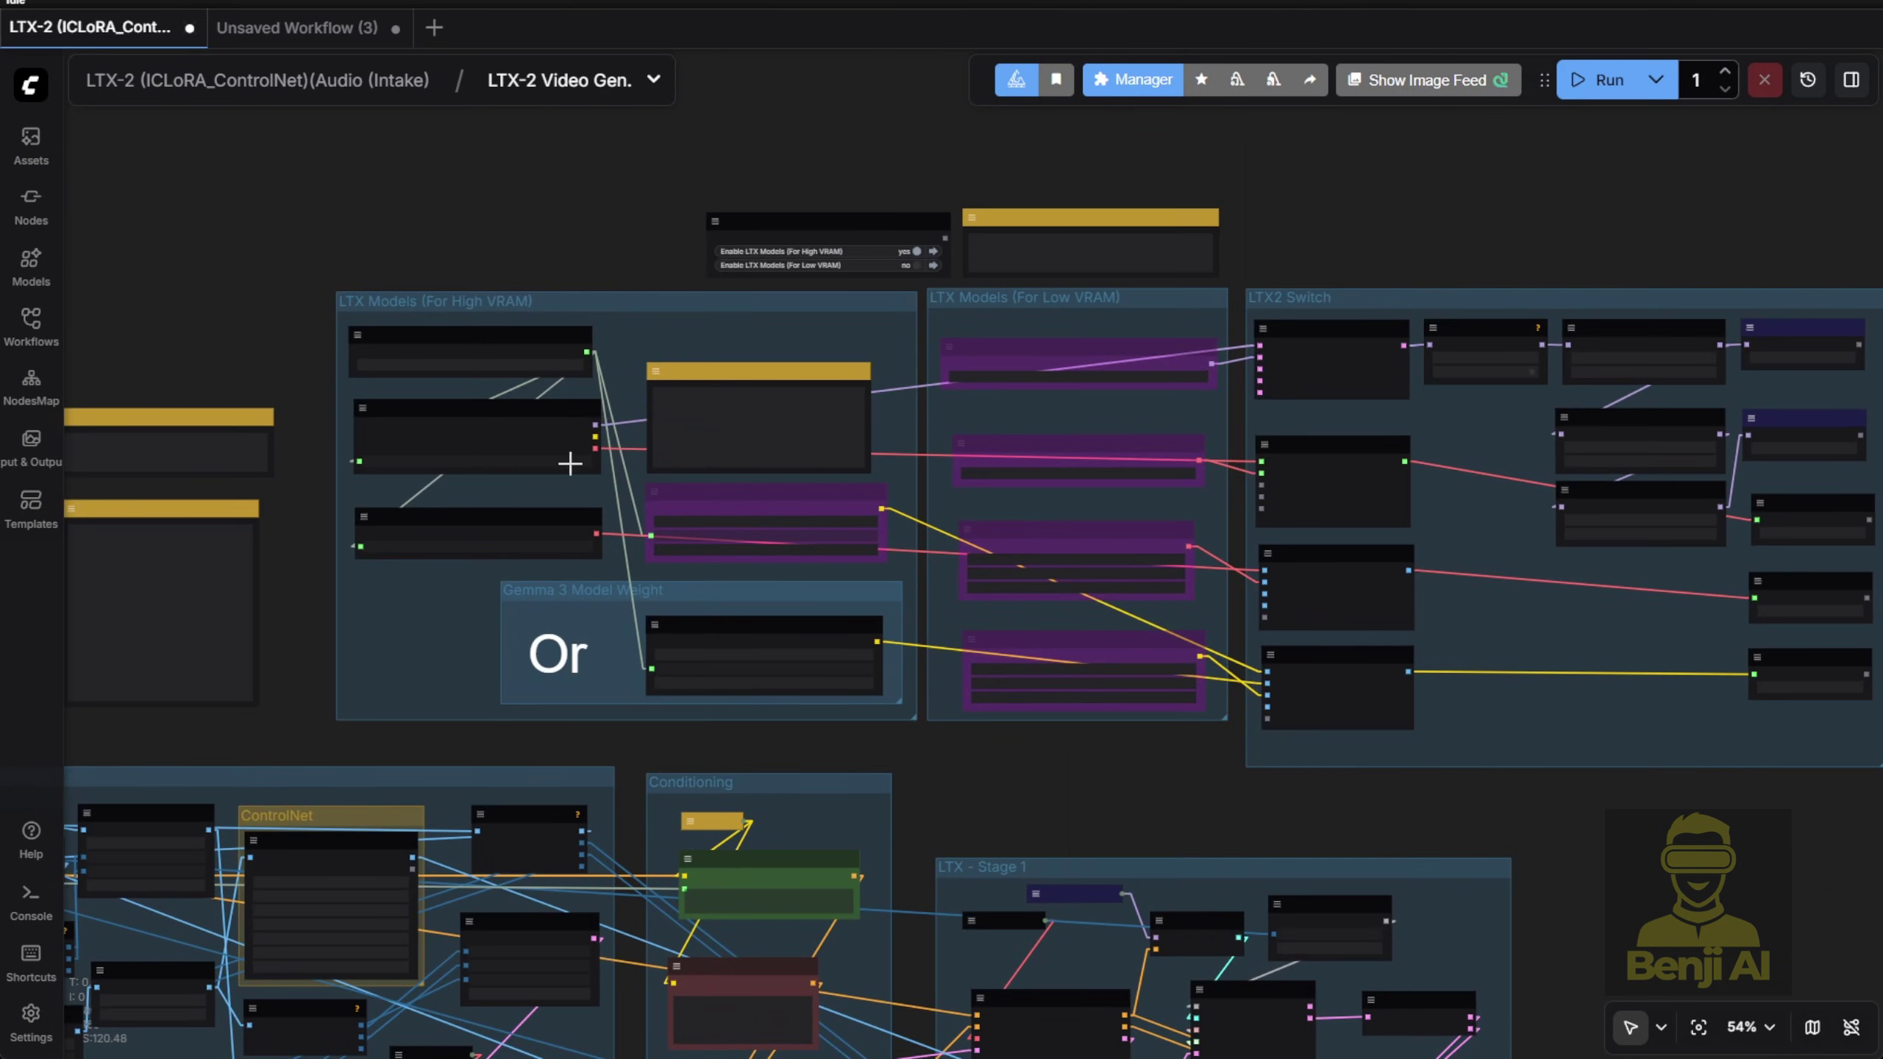
{"action": "scroll", "coordinate": [454, 374], "scroll_direction": "up", "scroll_amount": 2}
{"action": "left_click_drag", "start_coordinate": [961, 883], "coordinate": [793, 890]}
{"action": "mouse_move", "coordinate": [1350, 923]}
{"action": "left_mouse_down"}
{"action": "mouse_move", "coordinate": [944, 892]}
{"action": "mouse_move", "coordinate": [1197, 888]}
{"action": "left_mouse_up"}
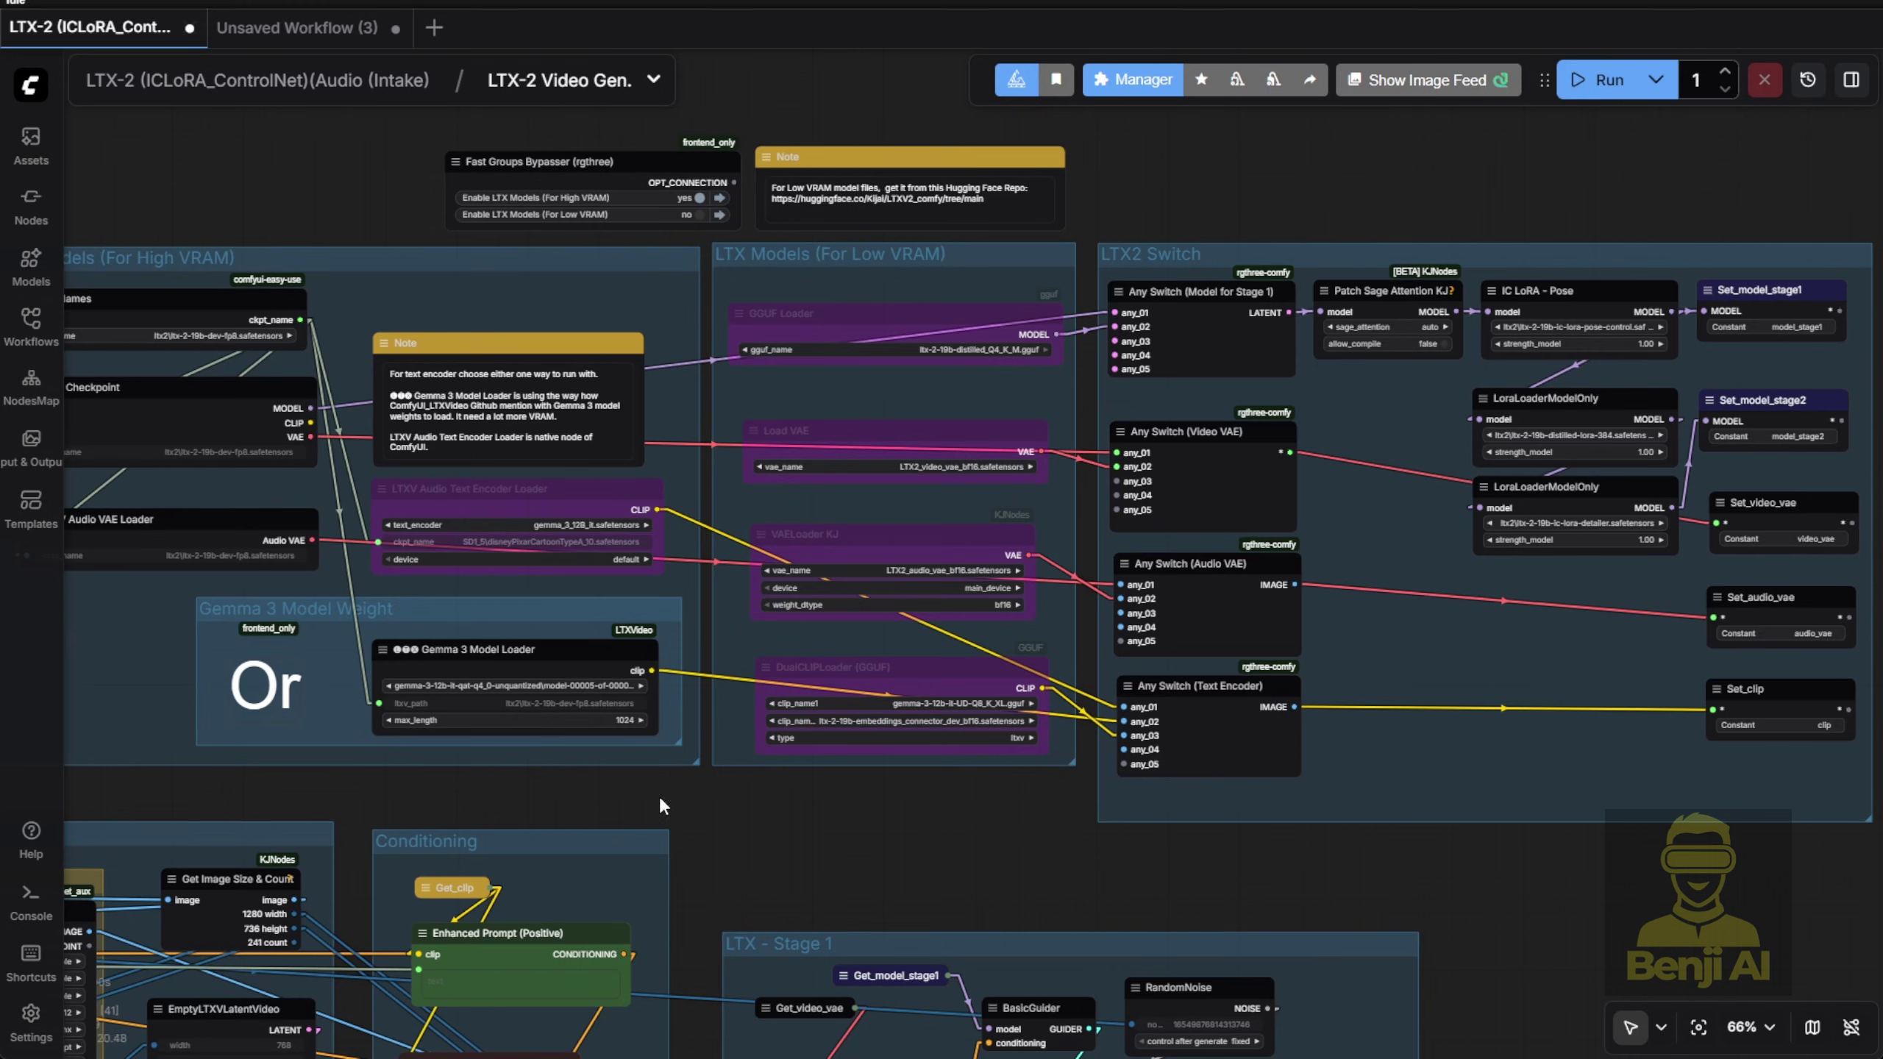
{"action": "left_click_drag", "start_coordinate": [830, 823], "coordinate": [1034, 851]}
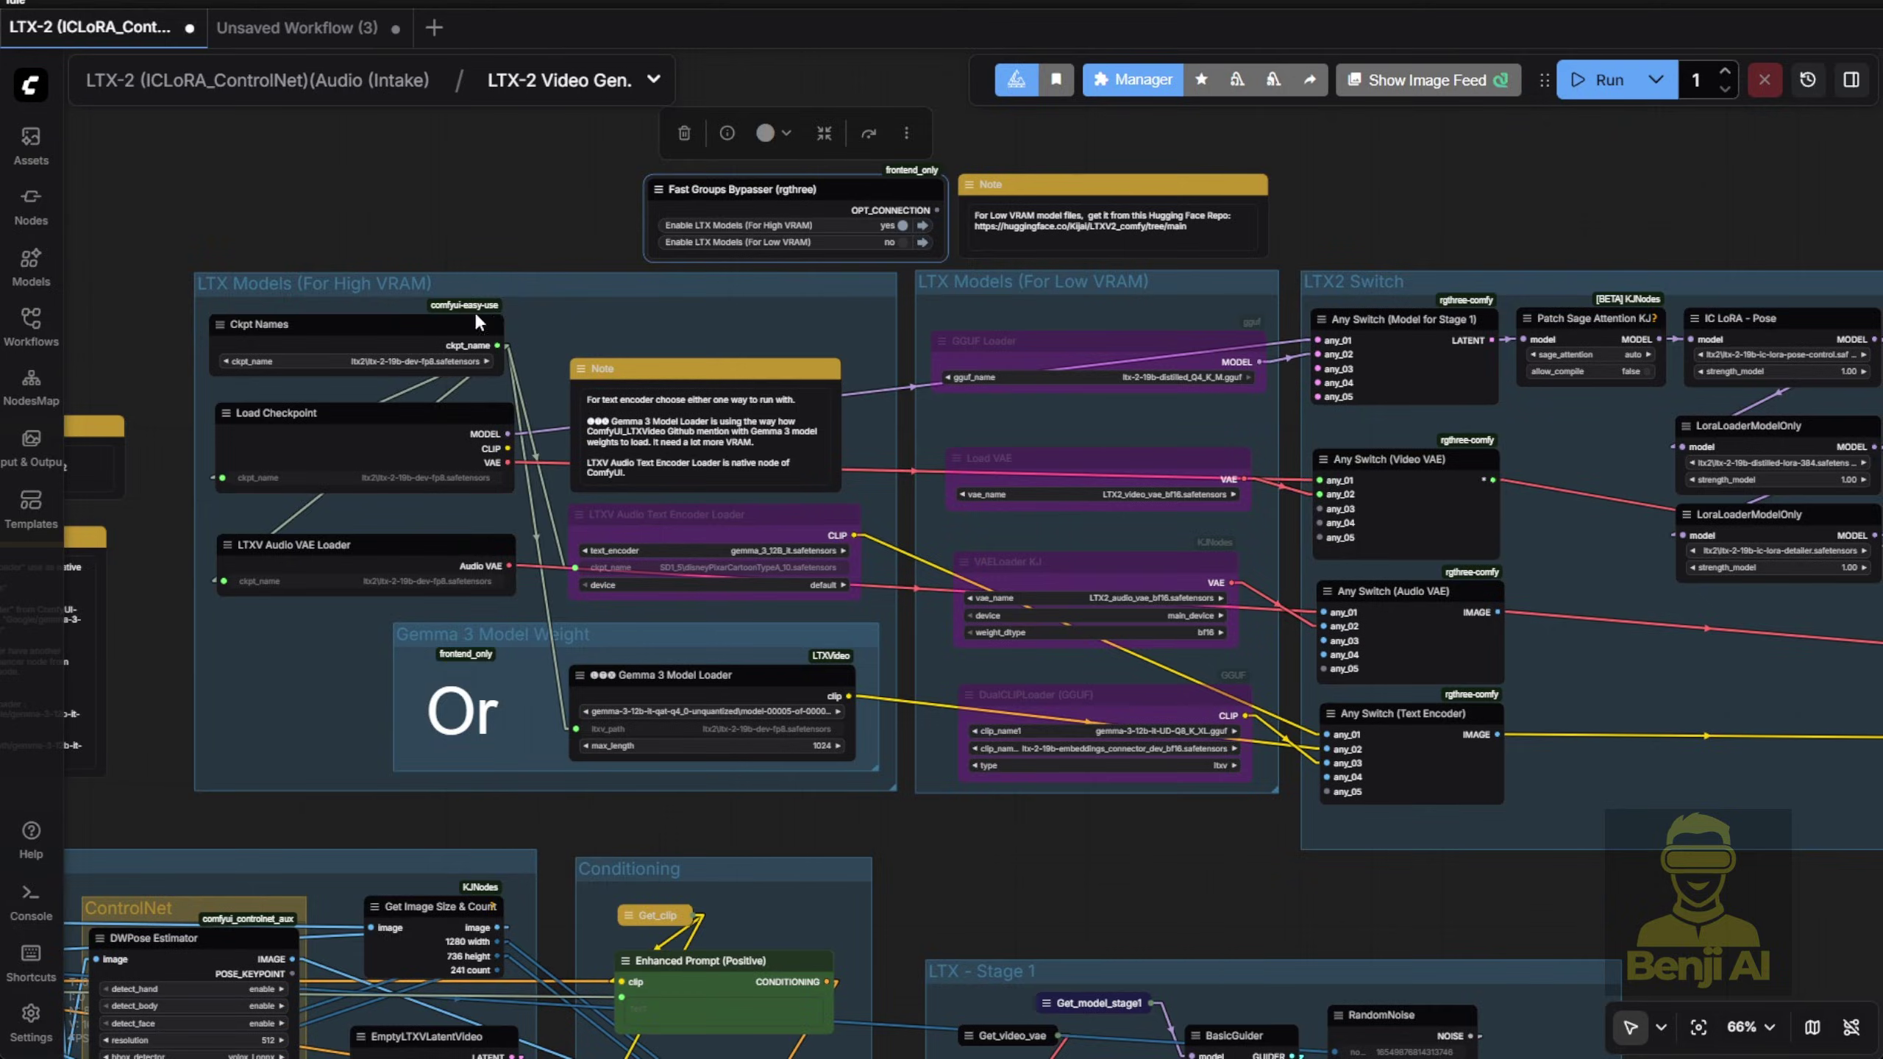
Inspect the High VRAM model loaders and the LTX - Preprocess group
{"action": "scroll", "coordinate": [1040, 607], "scroll_direction": "down", "scroll_amount": 3}
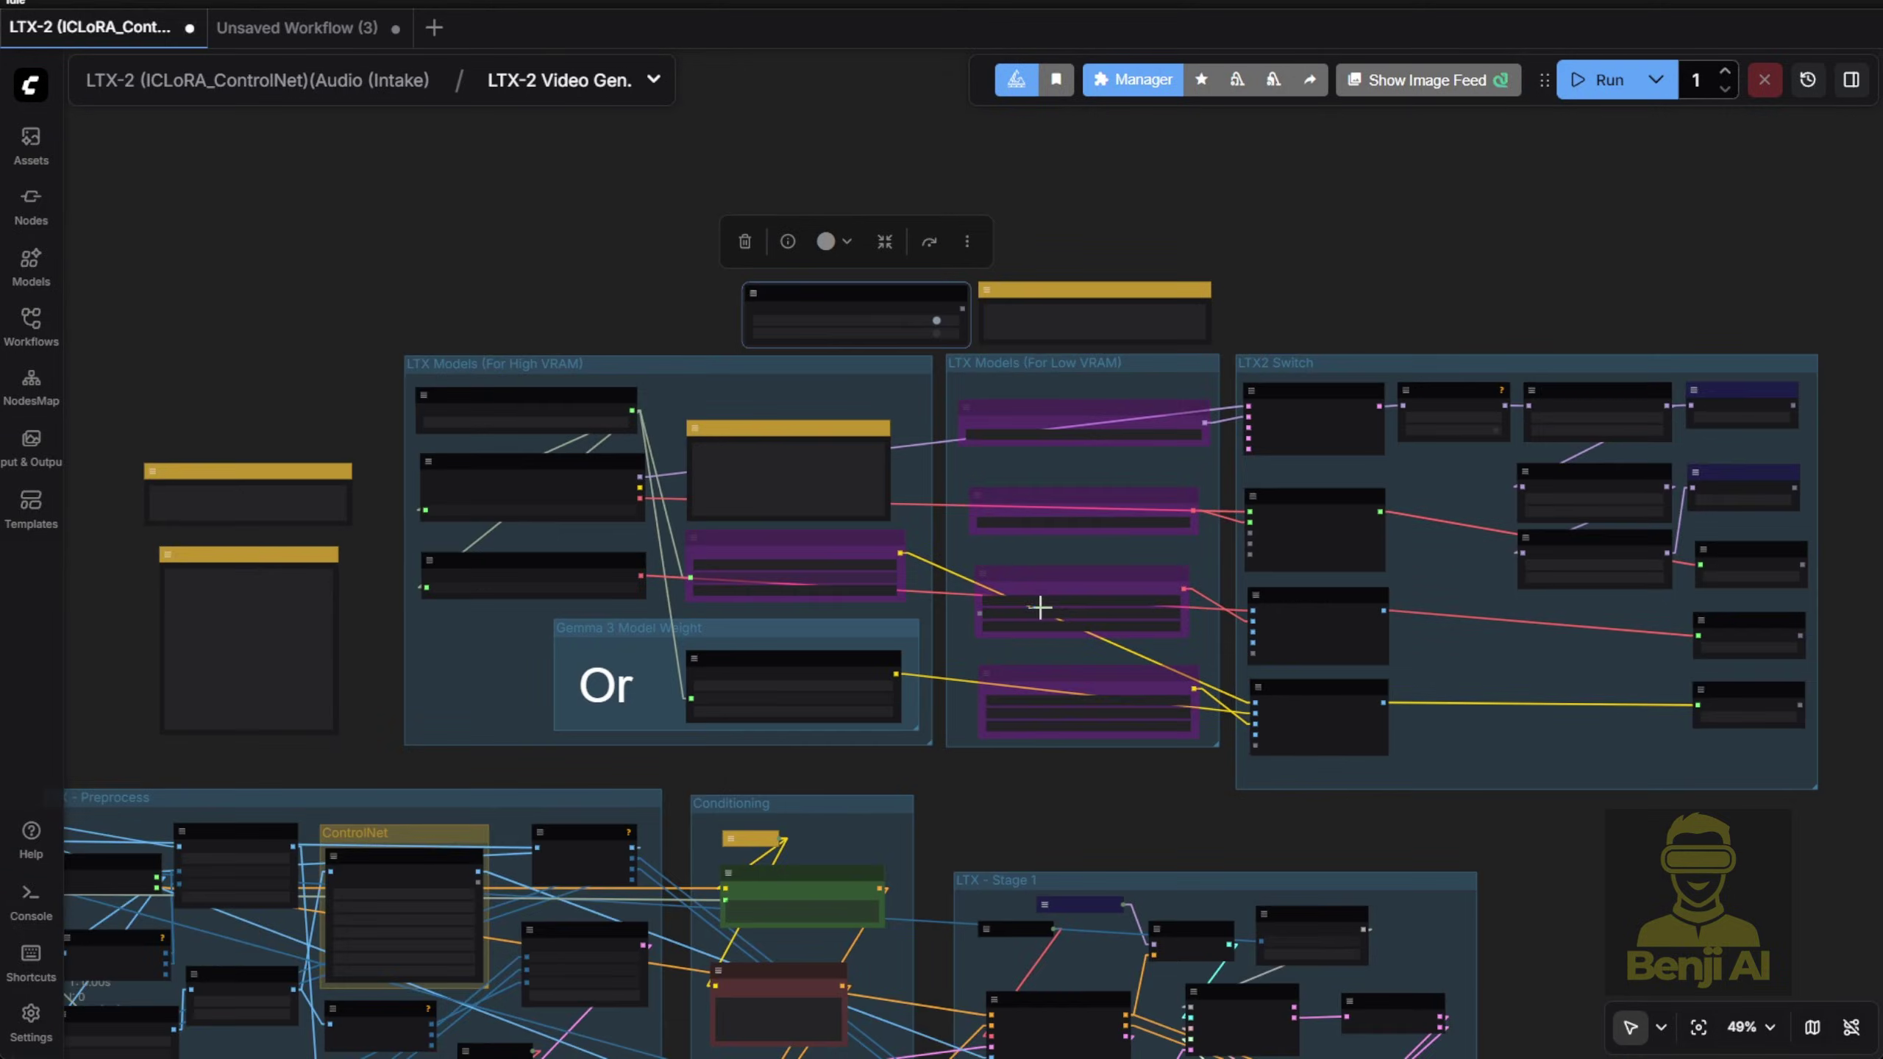
{"action": "scroll", "coordinate": [723, 444], "scroll_direction": "up", "scroll_amount": 2}
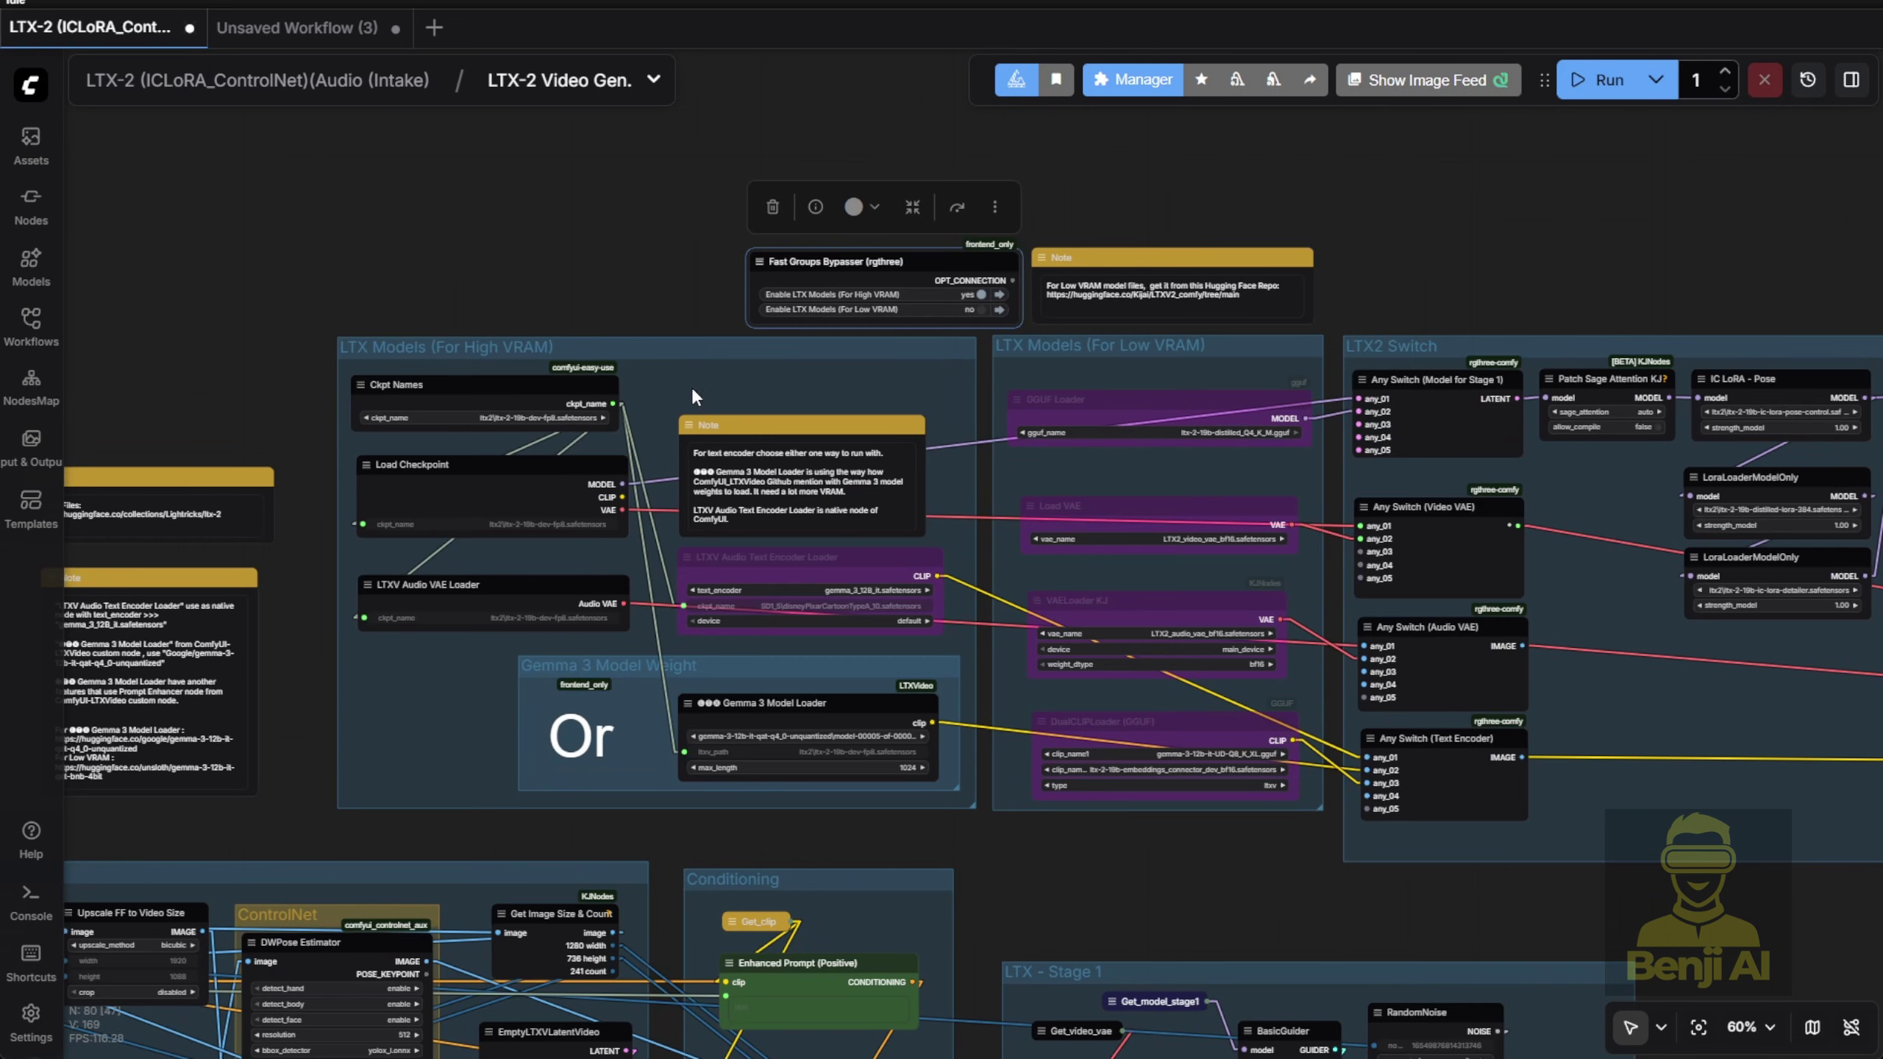
{"action": "left_click_drag", "start_coordinate": [691, 385], "coordinate": [635, 221]}
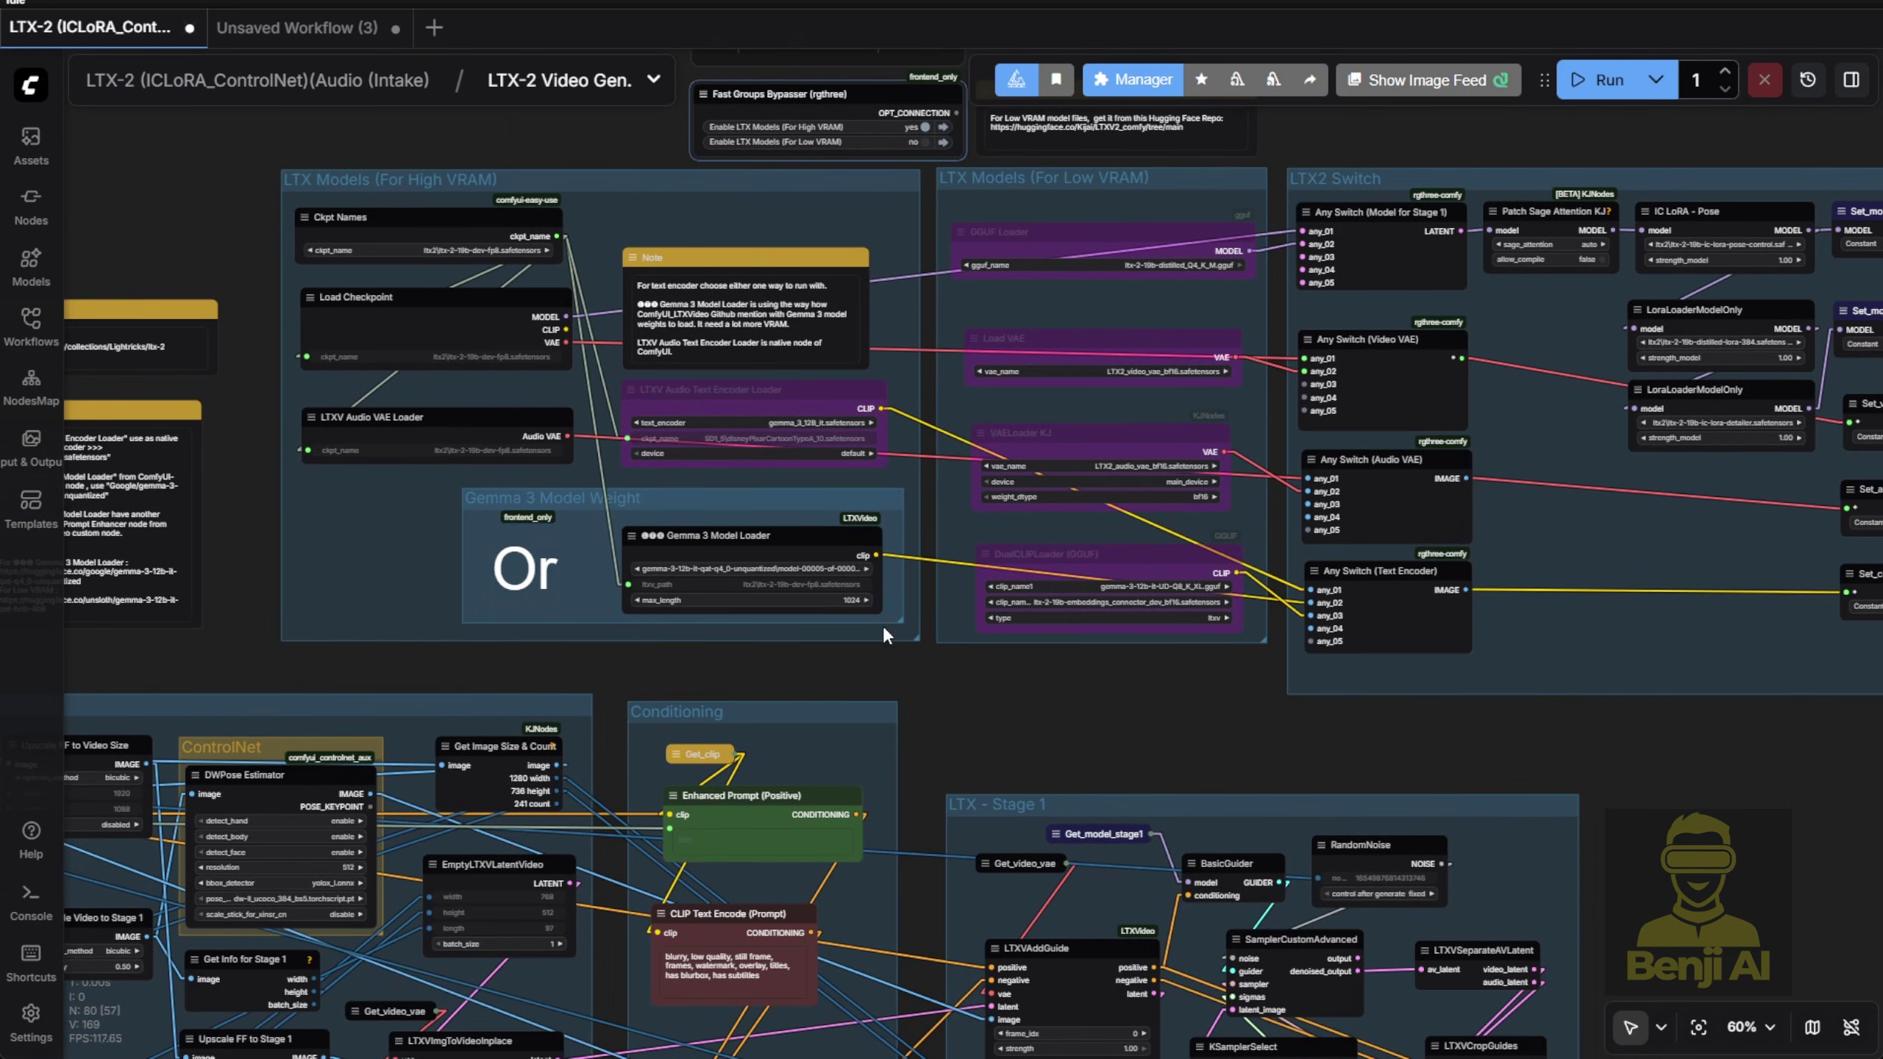
{"action": "left_click_drag", "start_coordinate": [1031, 714], "coordinate": [933, 753]}
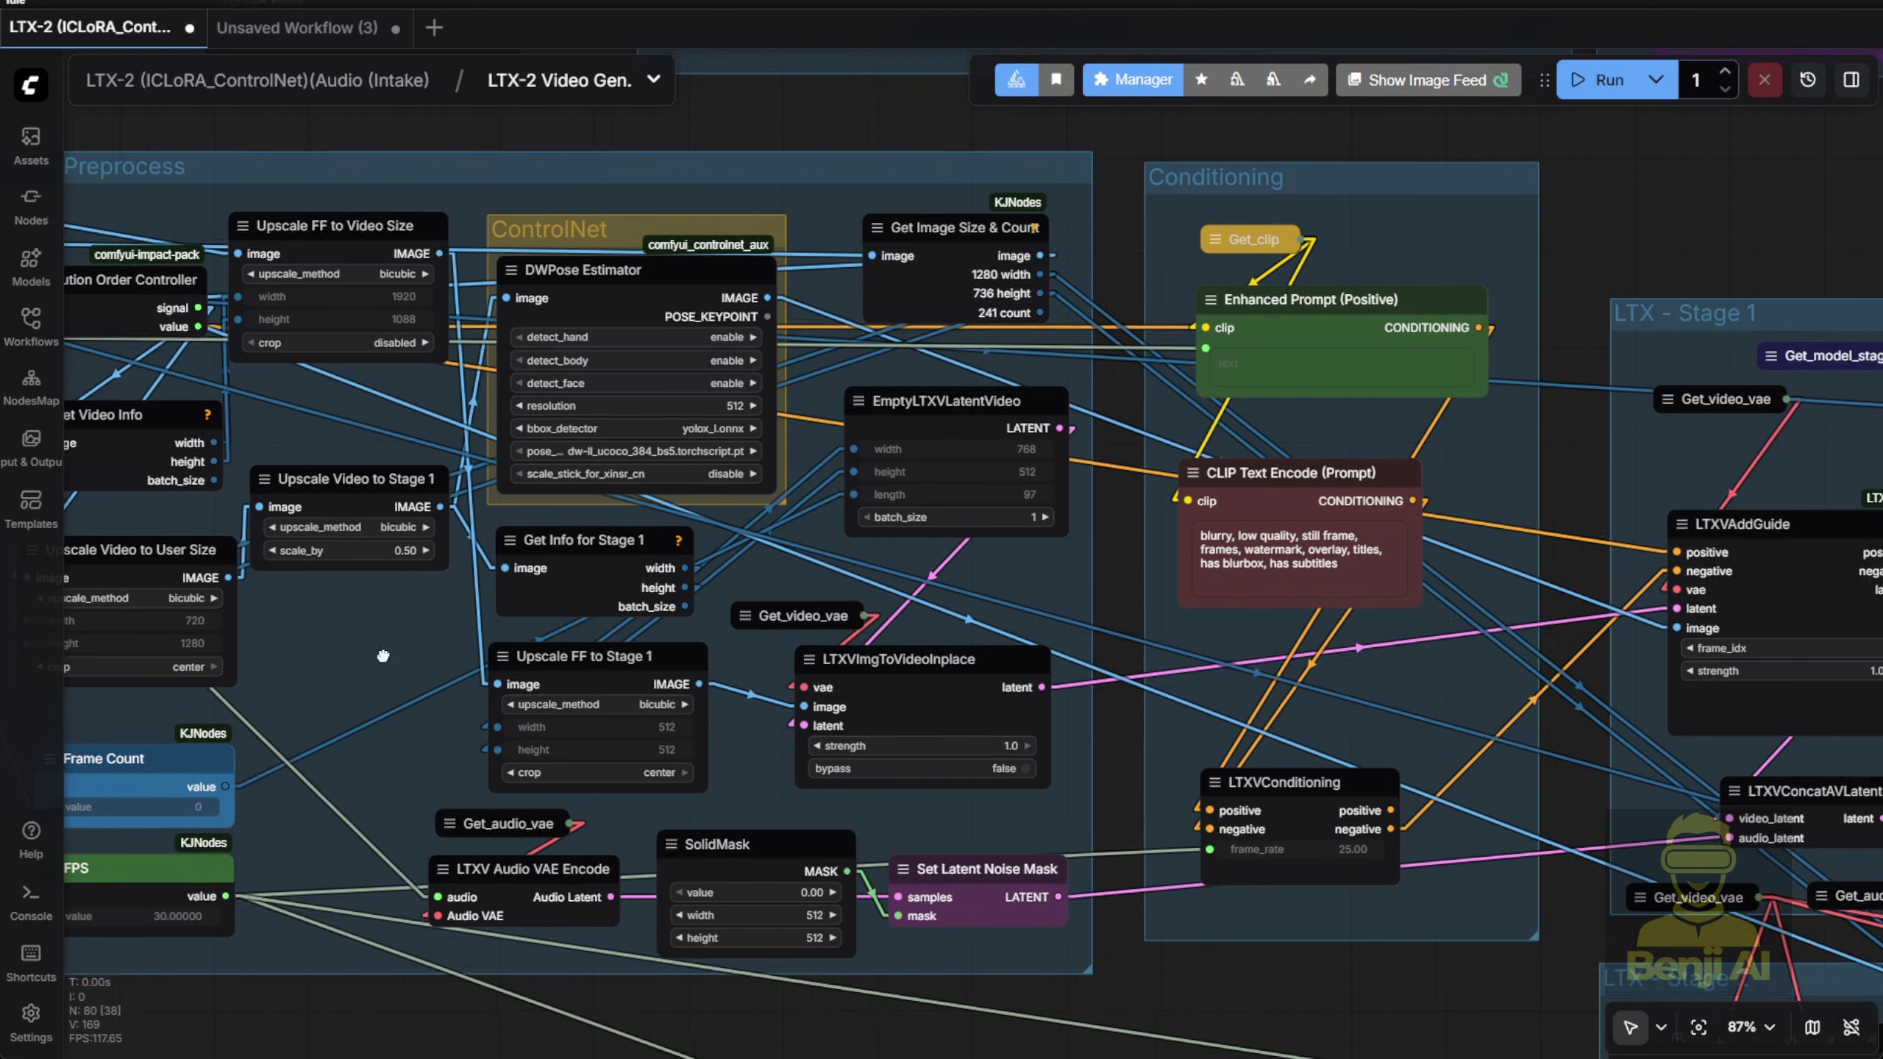
{"action": "left_click_drag", "start_coordinate": [378, 657], "coordinate": [599, 614]}
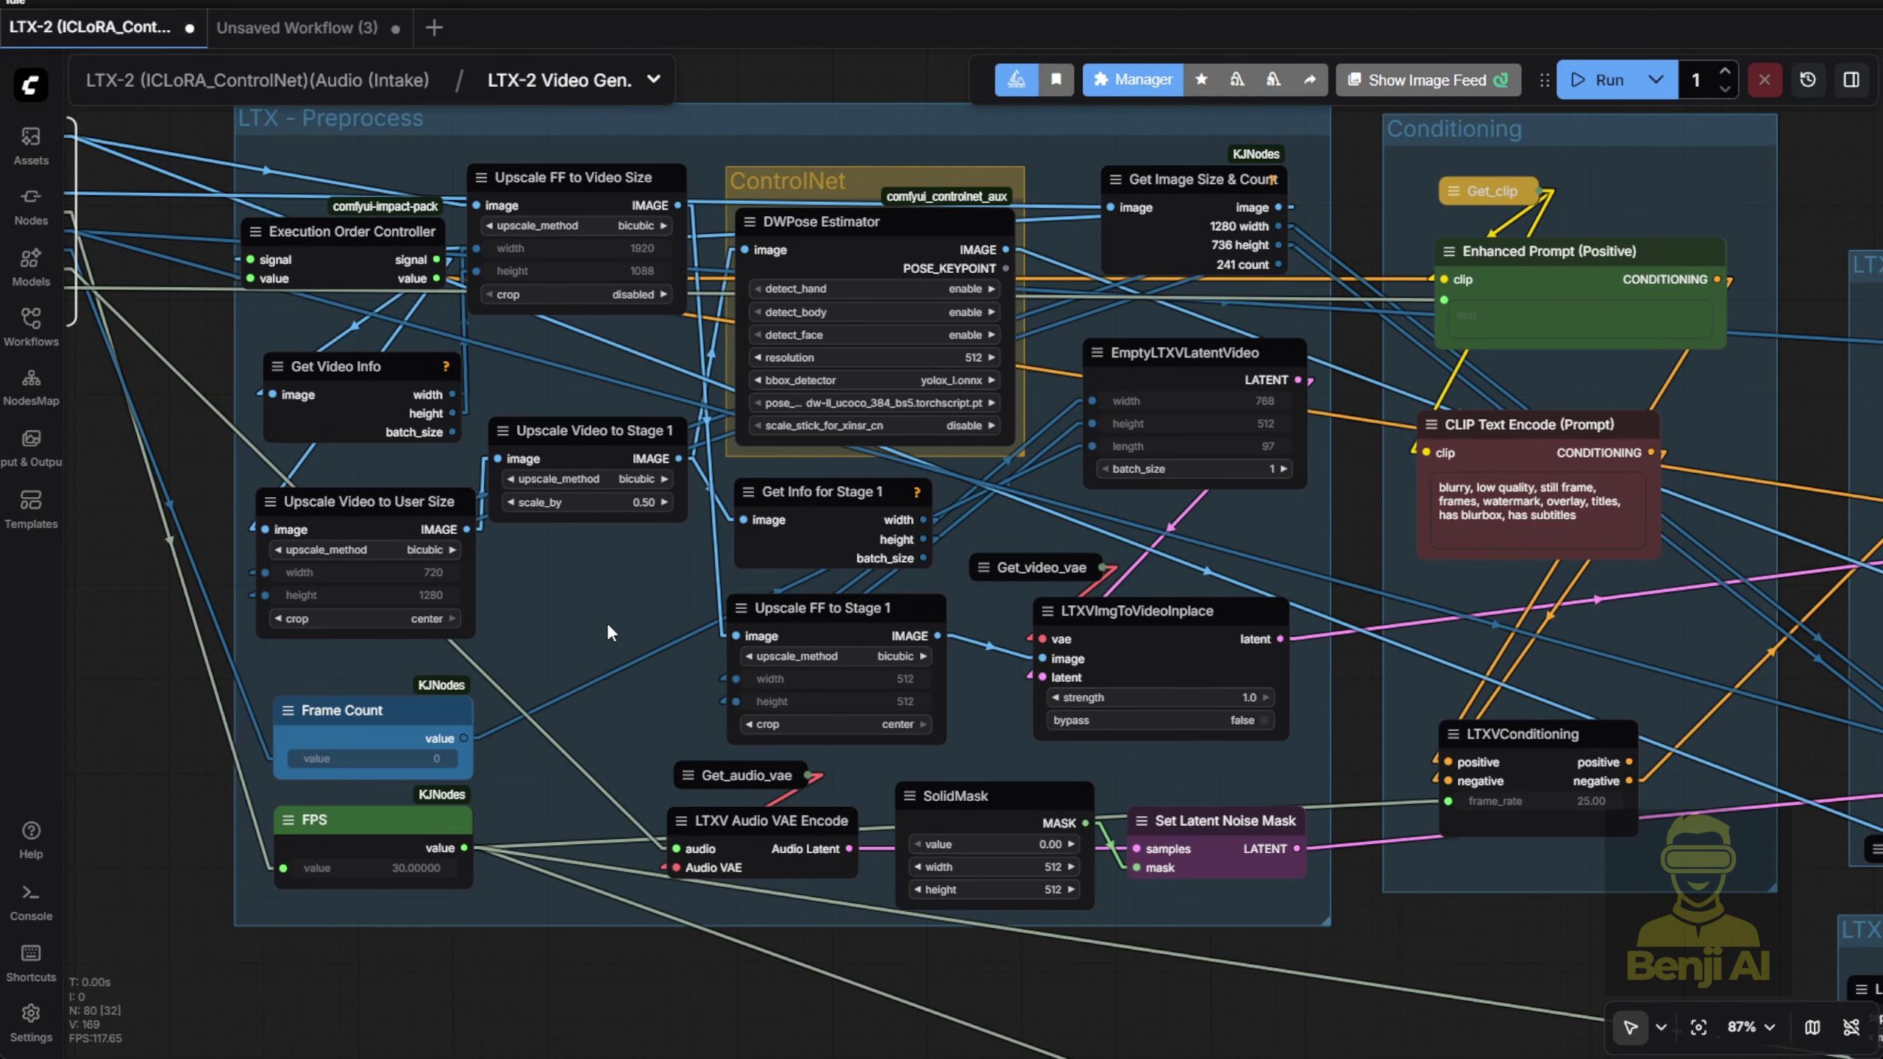
Resize and reposition EmptyLTXVLatentVideo so its width 768, height 512 and length 97 show clearly
{"action": "left_click_drag", "start_coordinate": [598, 598], "coordinate": [1195, 829]}
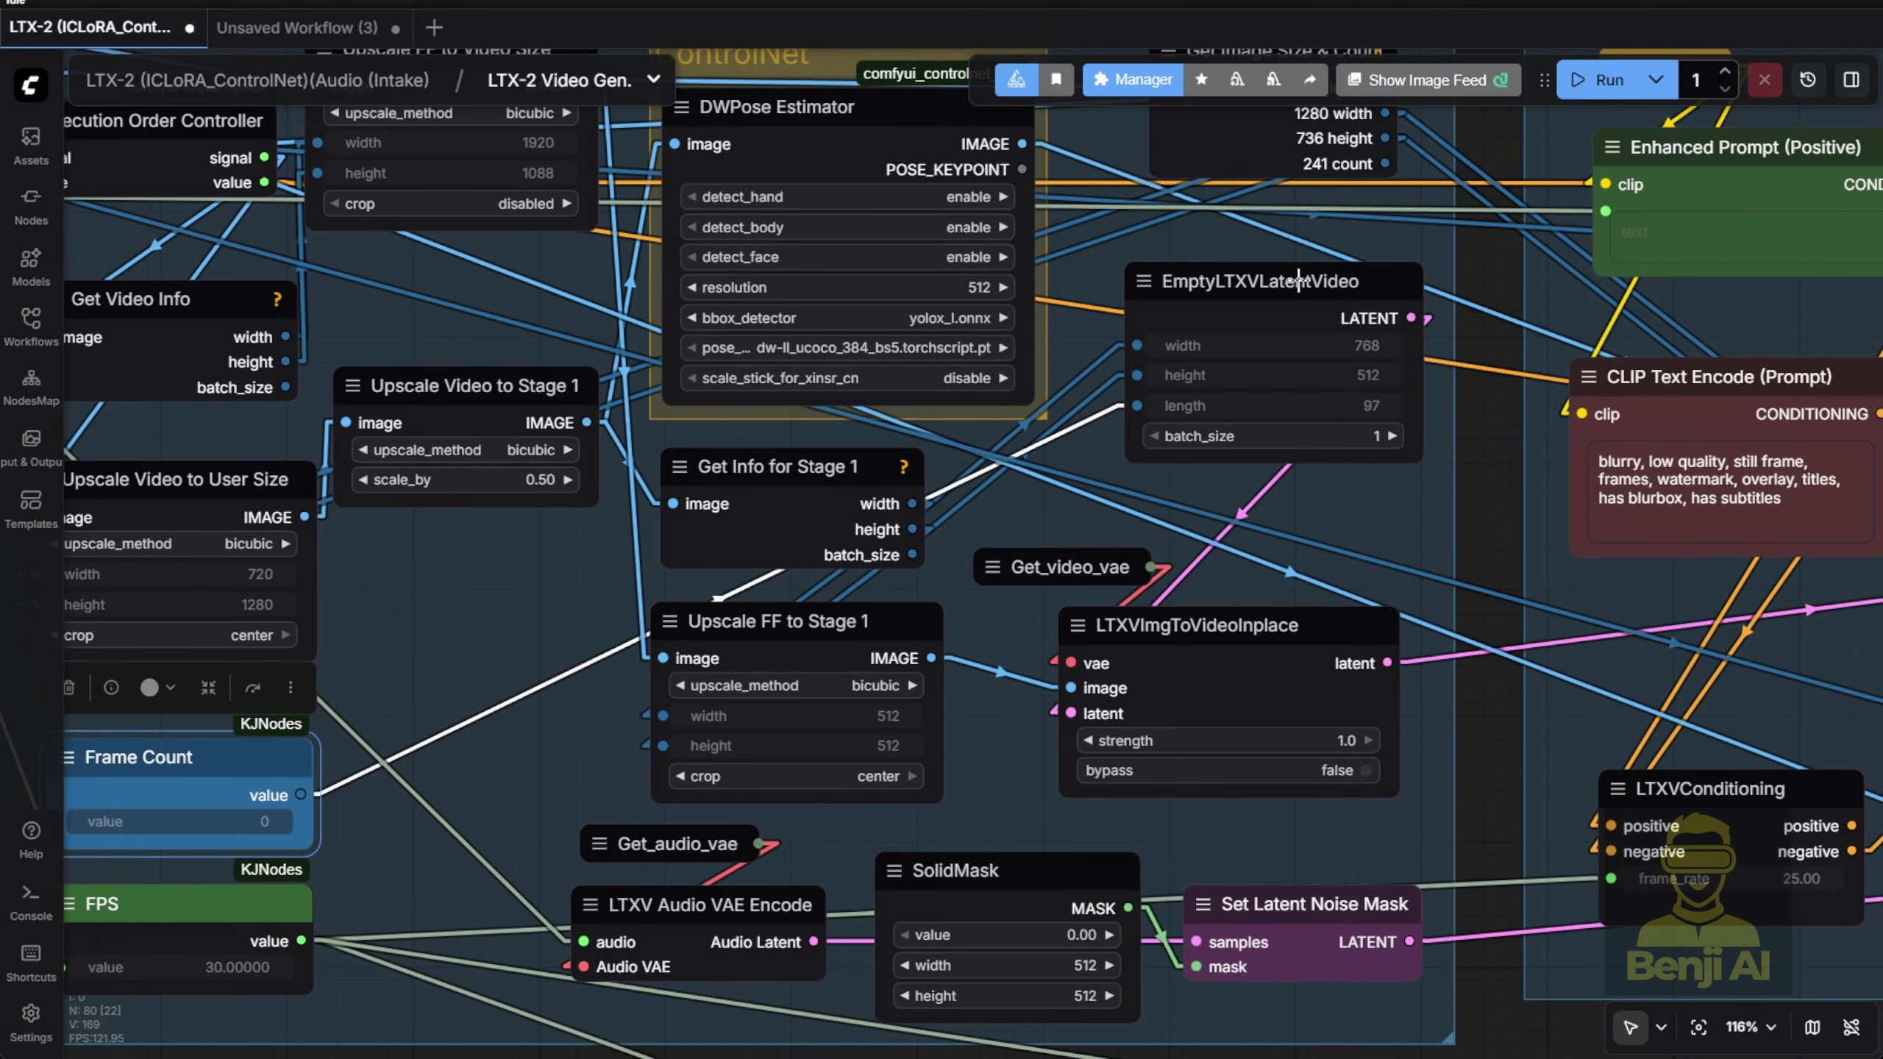
{"action": "left_click", "coordinate": [1299, 282]}
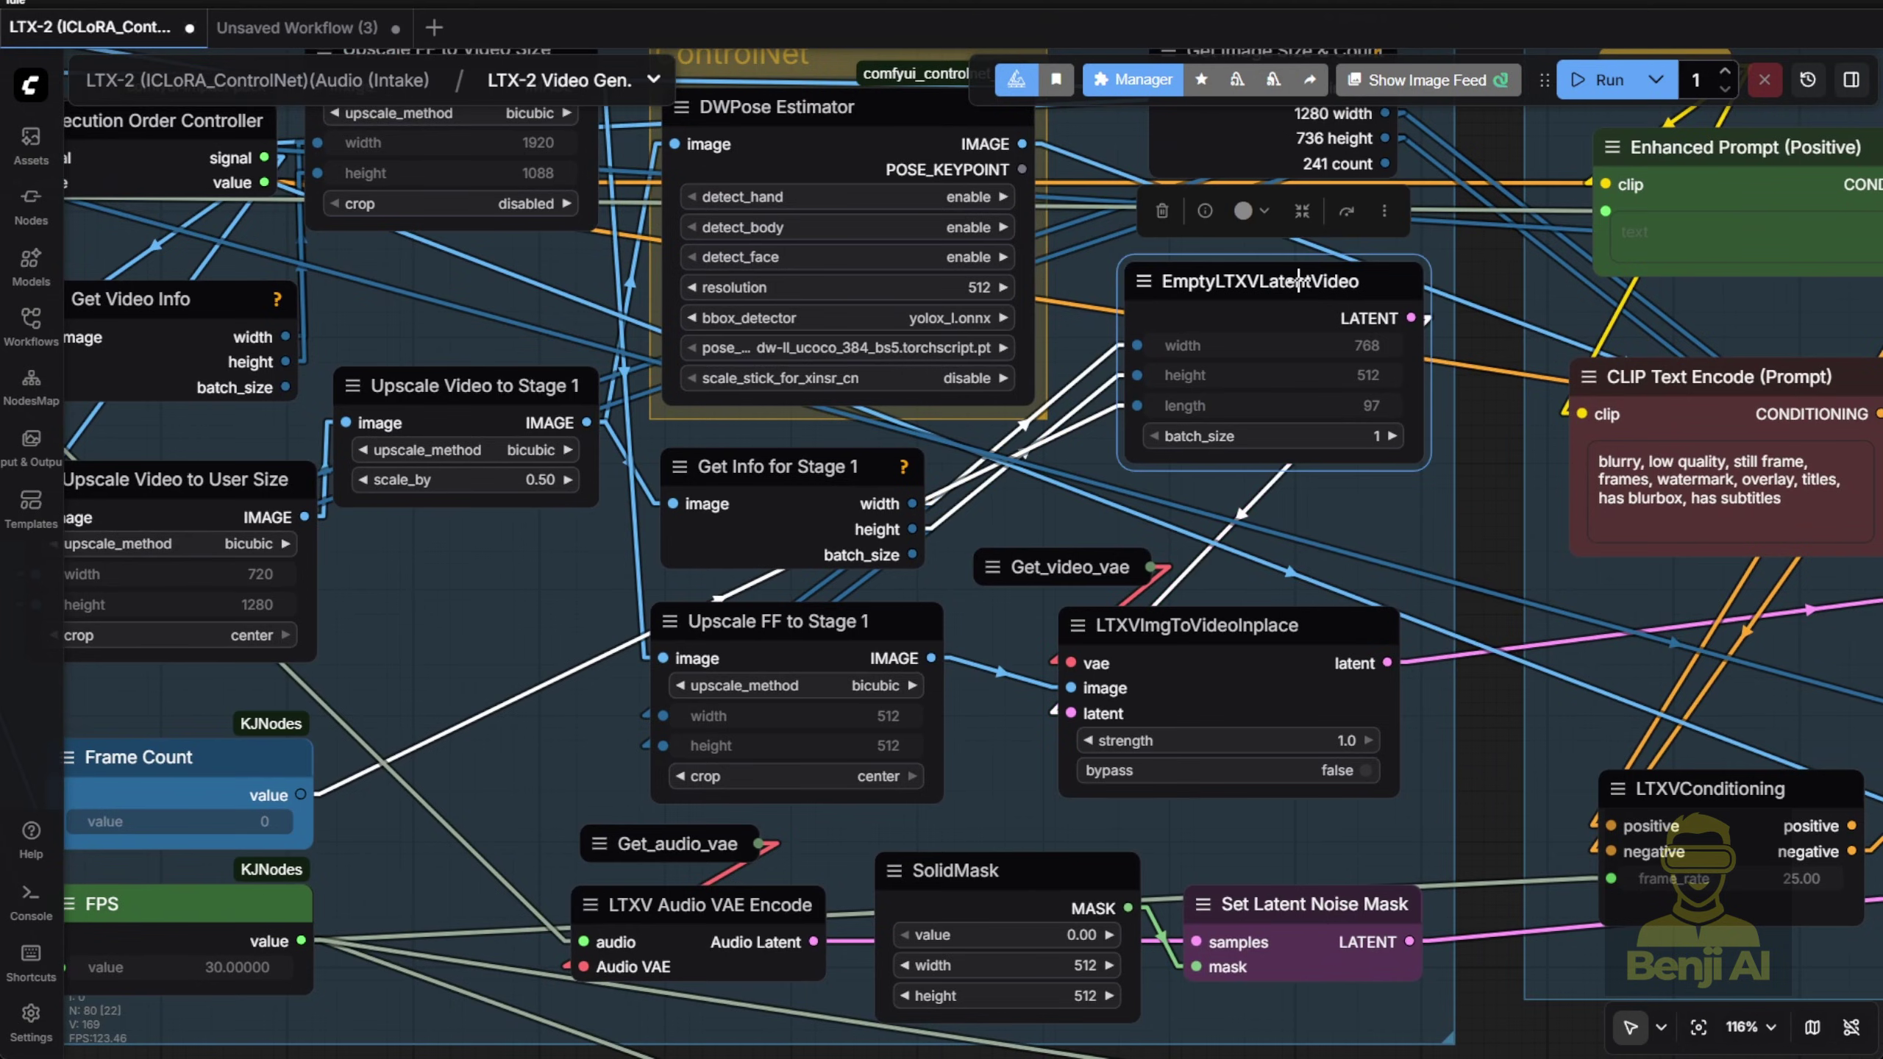
{"action": "left_click_drag", "start_coordinate": [1418, 454], "coordinate": [1505, 490]}
{"action": "left_click_drag", "start_coordinate": [1355, 297], "coordinate": [1320, 308]}
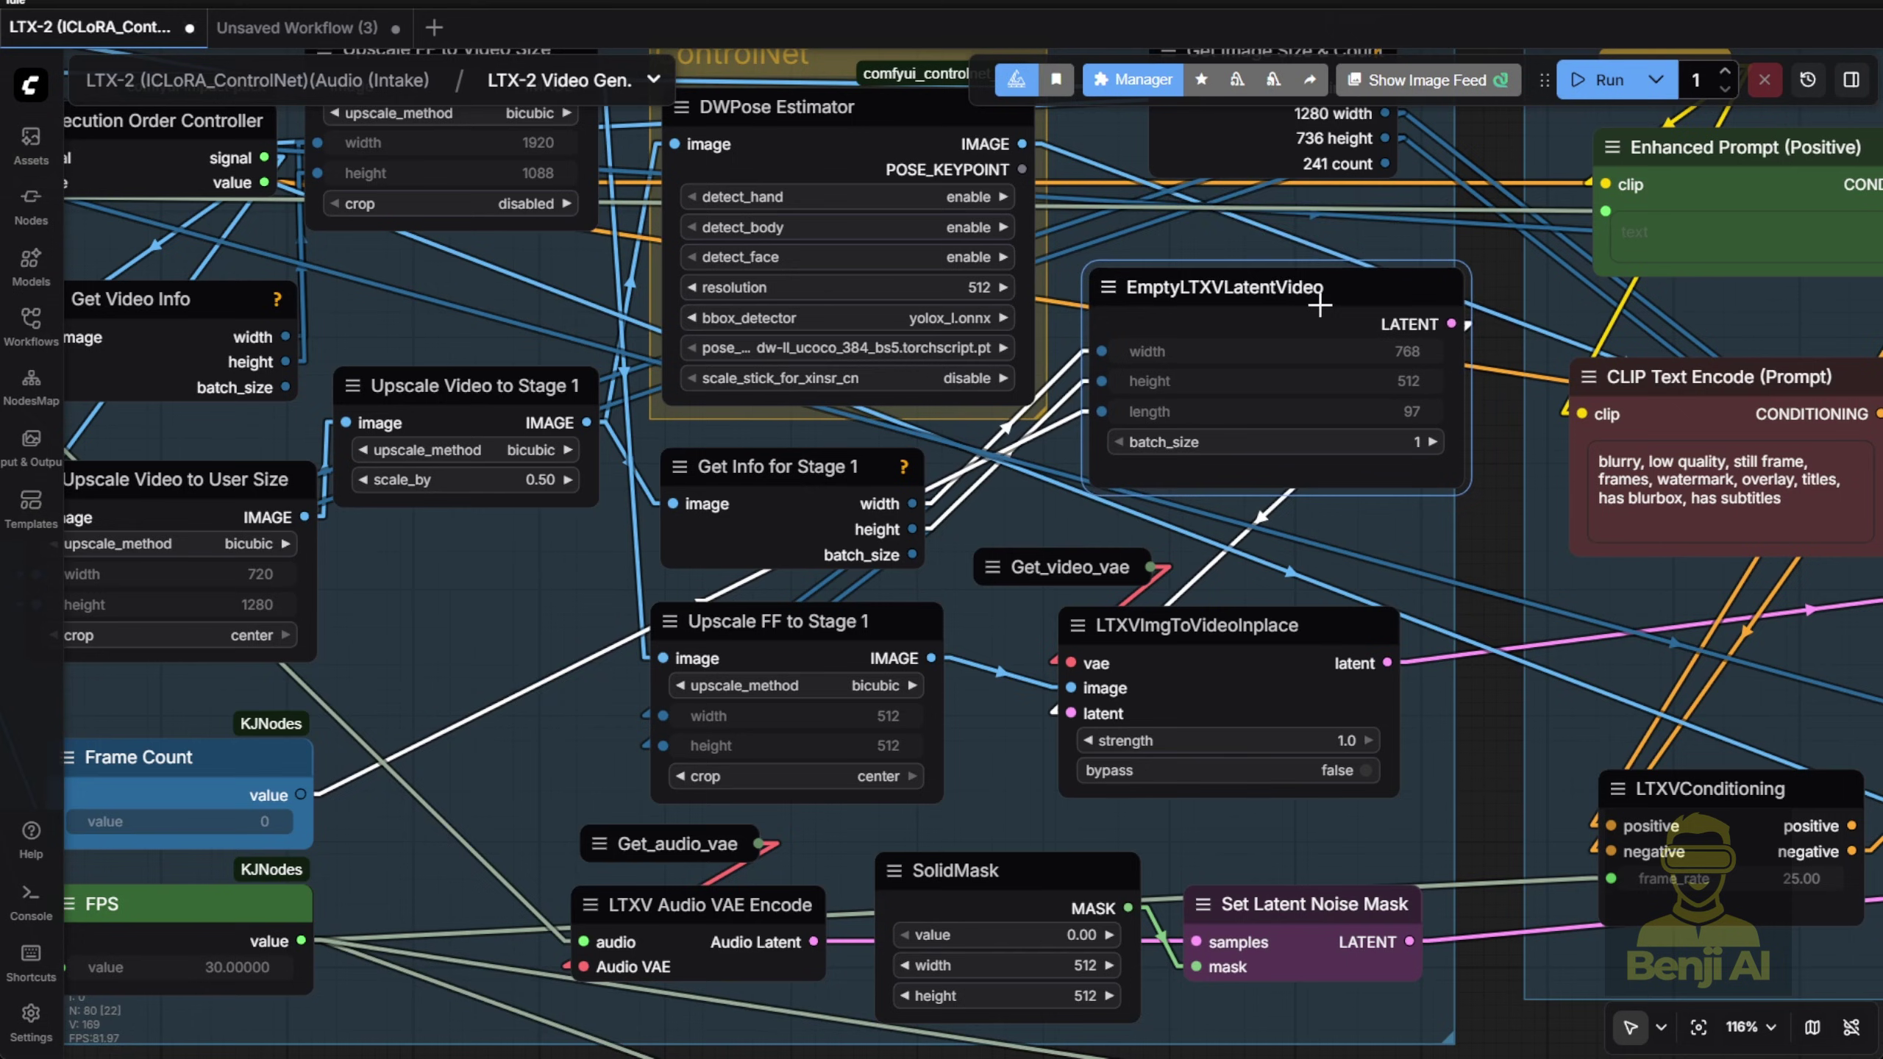
{"action": "scroll", "coordinate": [1274, 404], "scroll_direction": "up", "scroll_amount": 3}
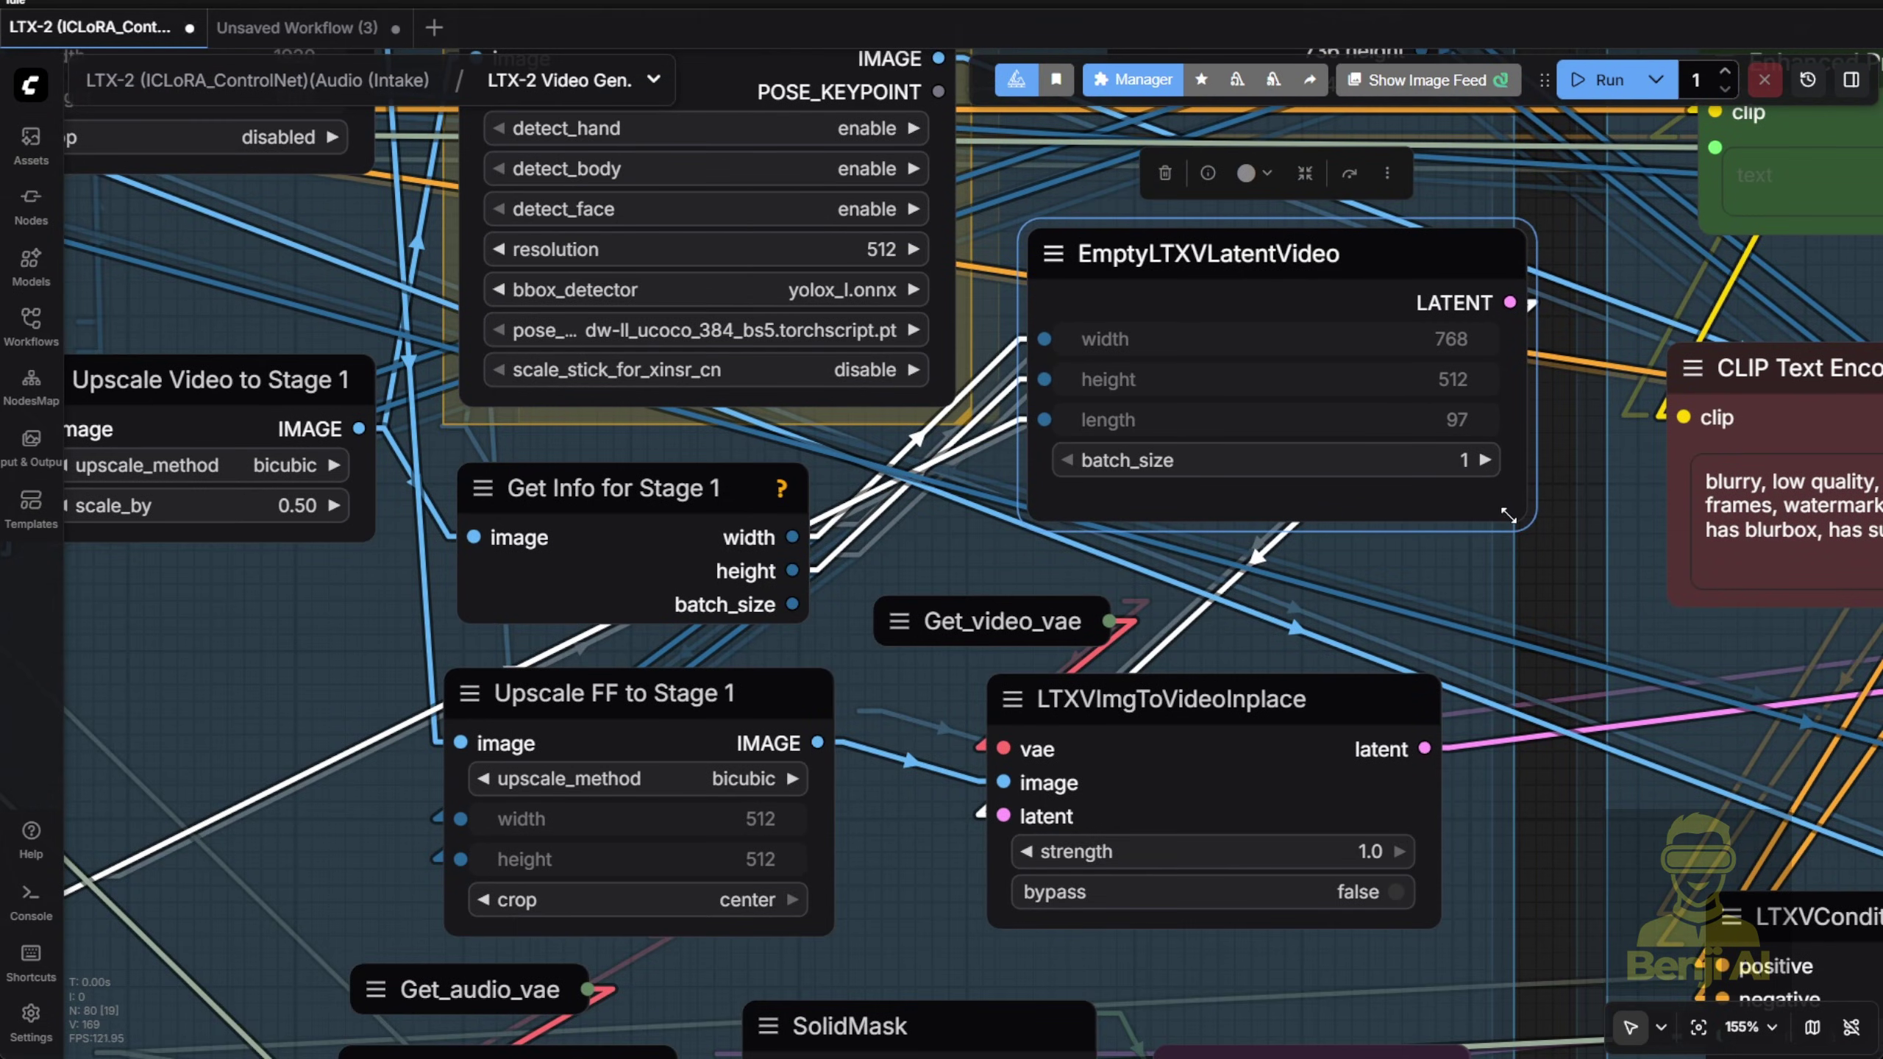
{"action": "left_click_drag", "start_coordinate": [1510, 515], "coordinate": [1481, 516]}
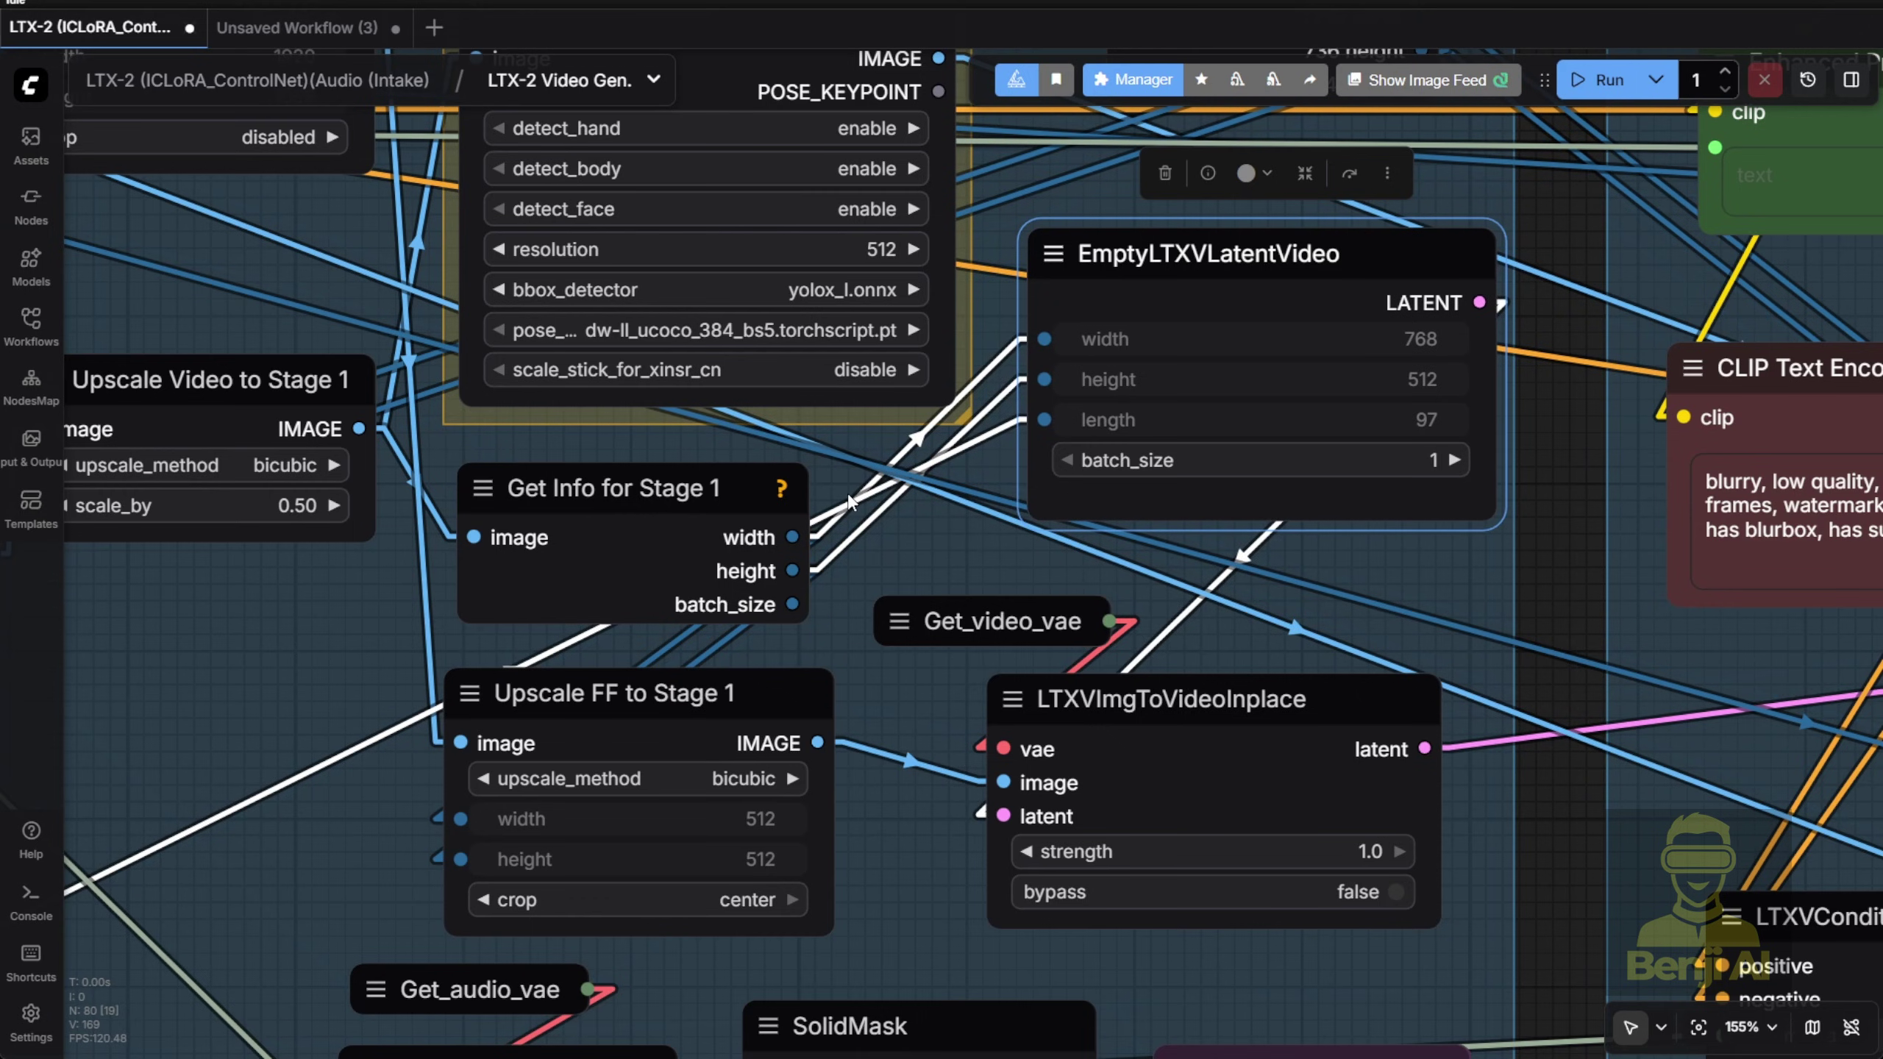
{"action": "scroll", "coordinate": [853, 504], "scroll_direction": "down", "scroll_amount": 2}
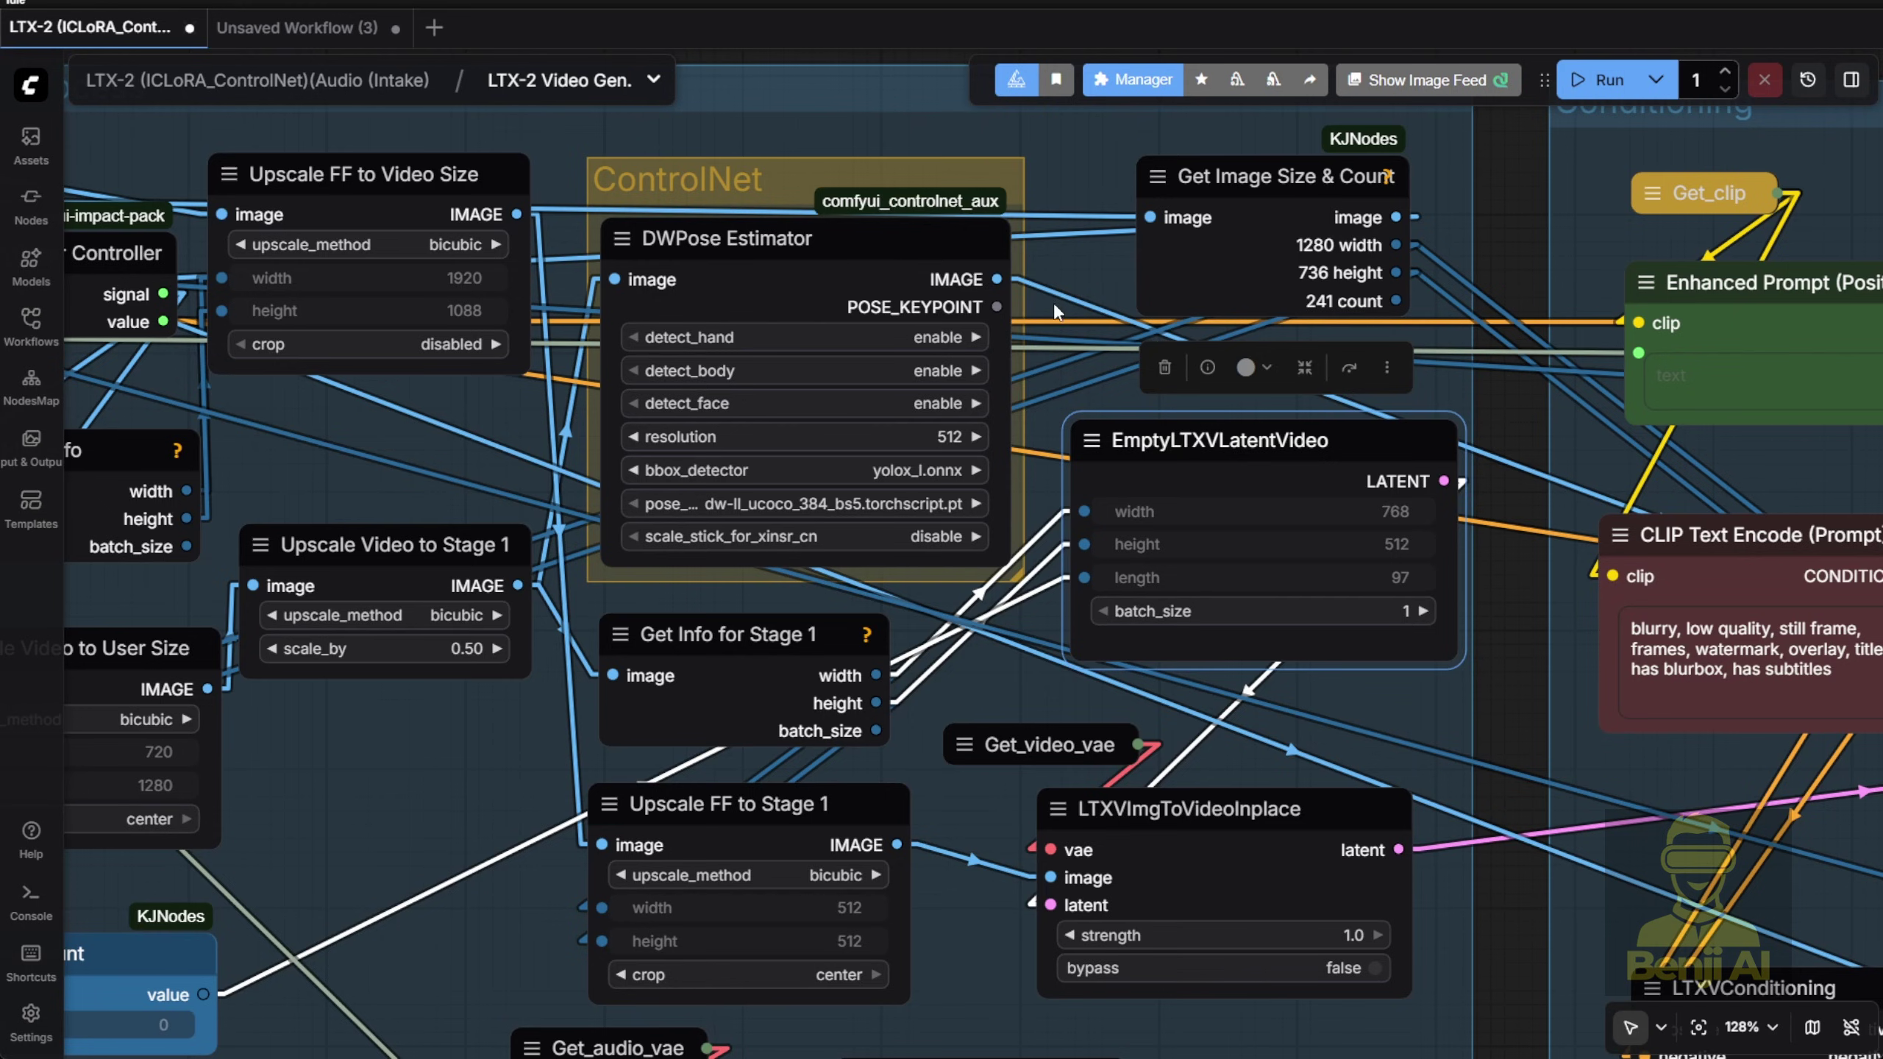
Look over the LTX Stage 1 and Stage 2 groups
{"action": "scroll", "coordinate": [978, 668], "scroll_direction": "down", "scroll_amount": 7}
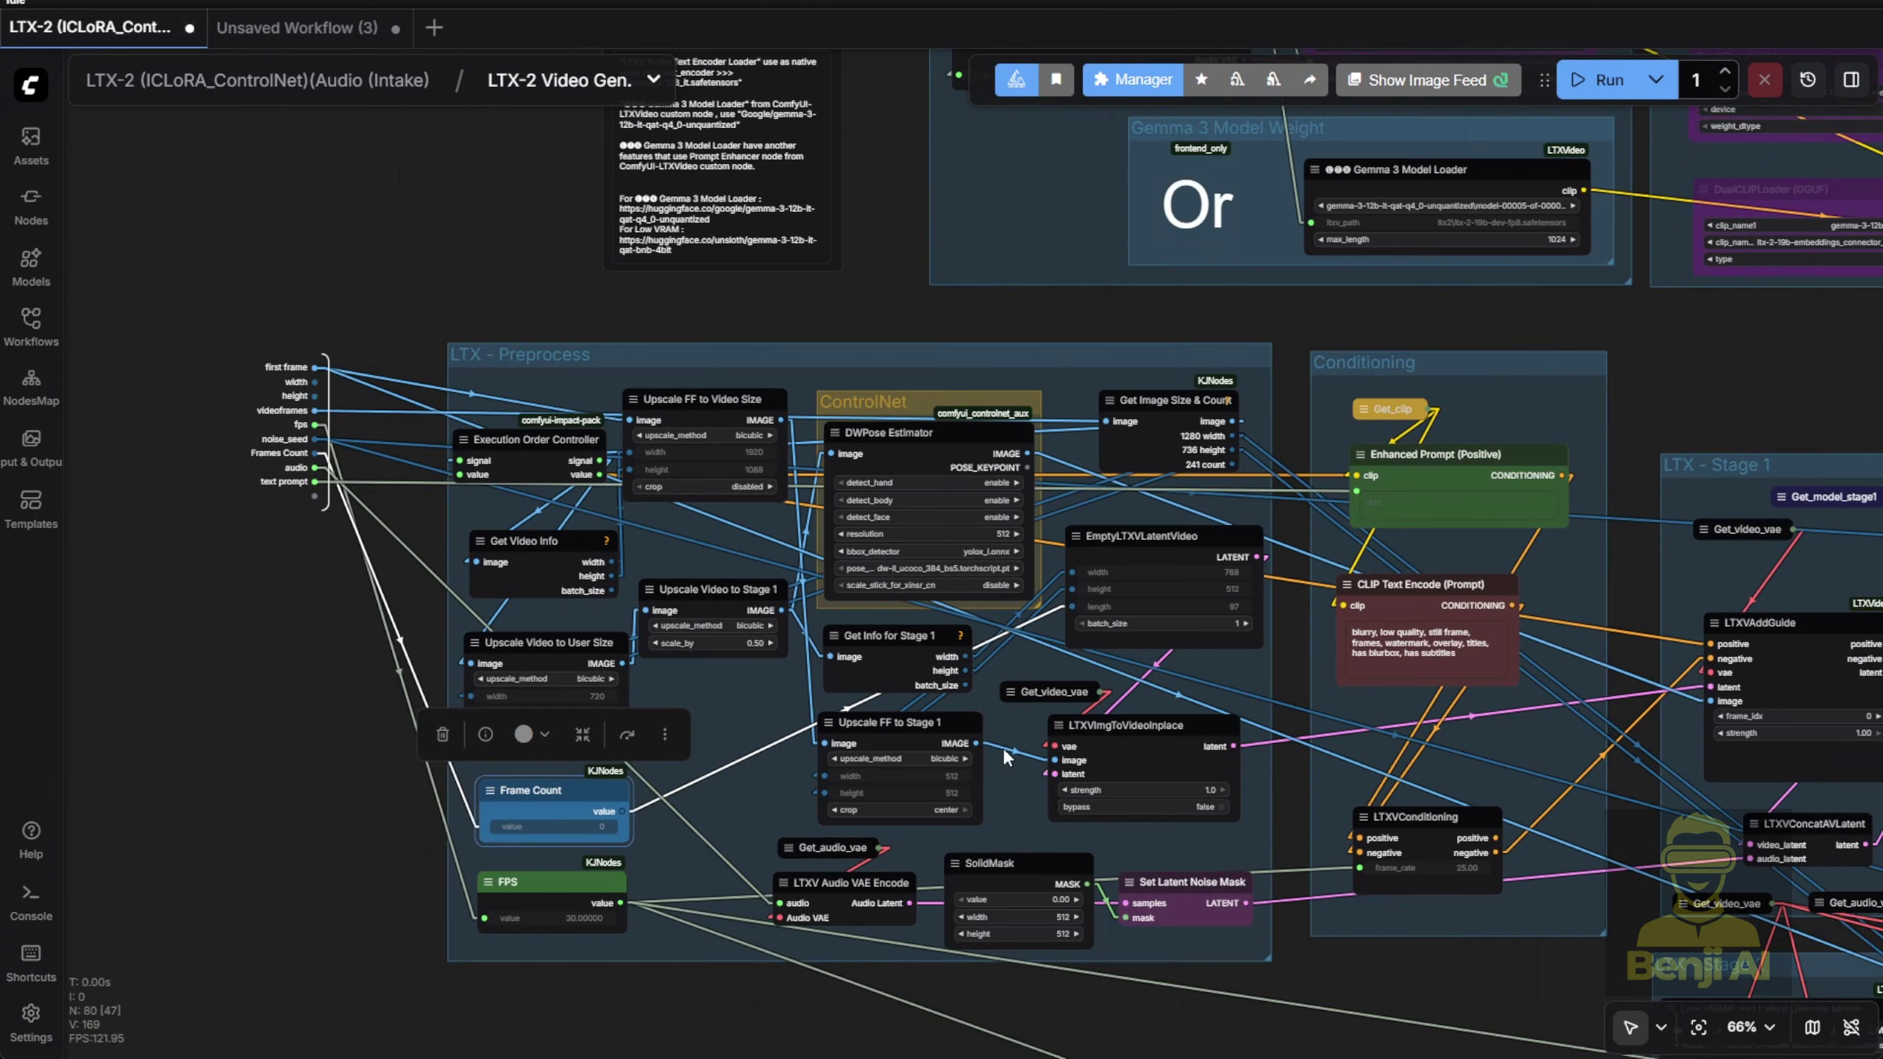
{"action": "left_click_drag", "start_coordinate": [1345, 740], "coordinate": [359, 431]}
{"action": "left_click_drag", "start_coordinate": [554, 826], "coordinate": [516, 603]}
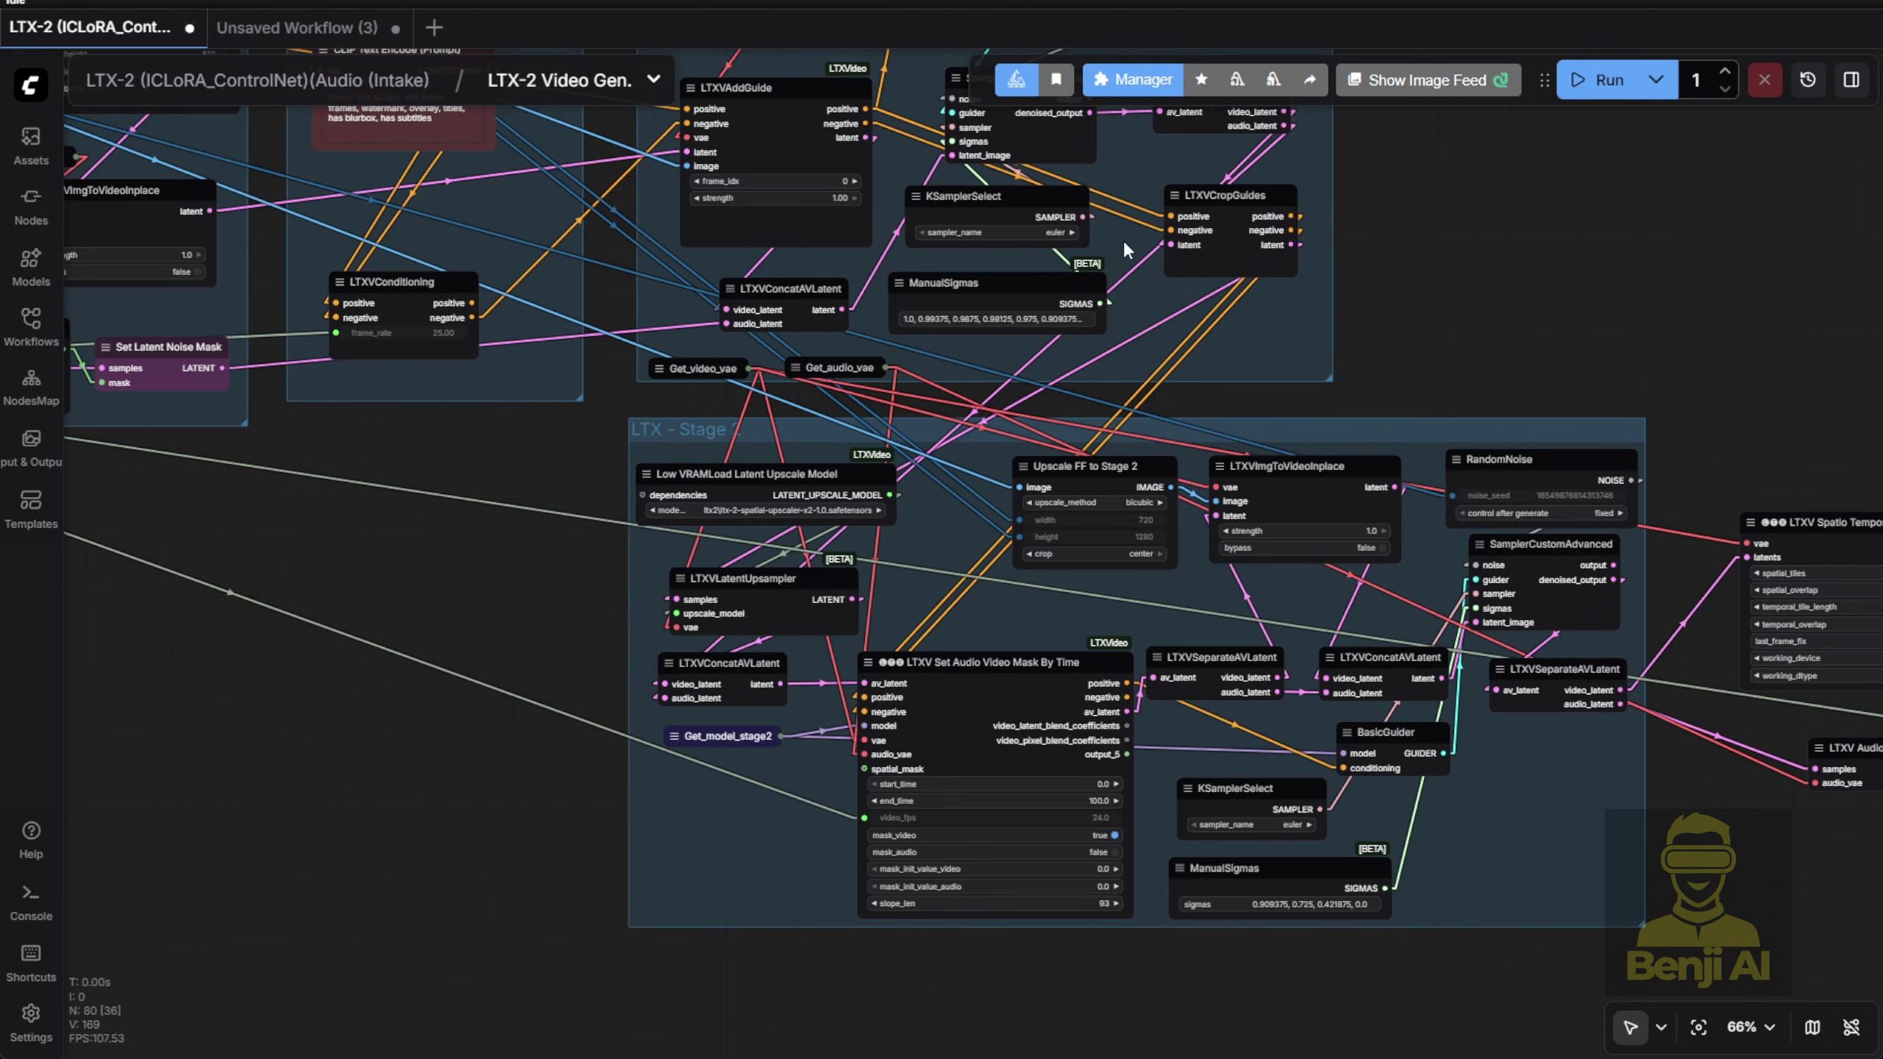
{"action": "left_click_drag", "start_coordinate": [1396, 227], "coordinate": [1097, 928]}
{"action": "scroll", "coordinate": [1050, 515], "scroll_direction": "up", "scroll_amount": 4}
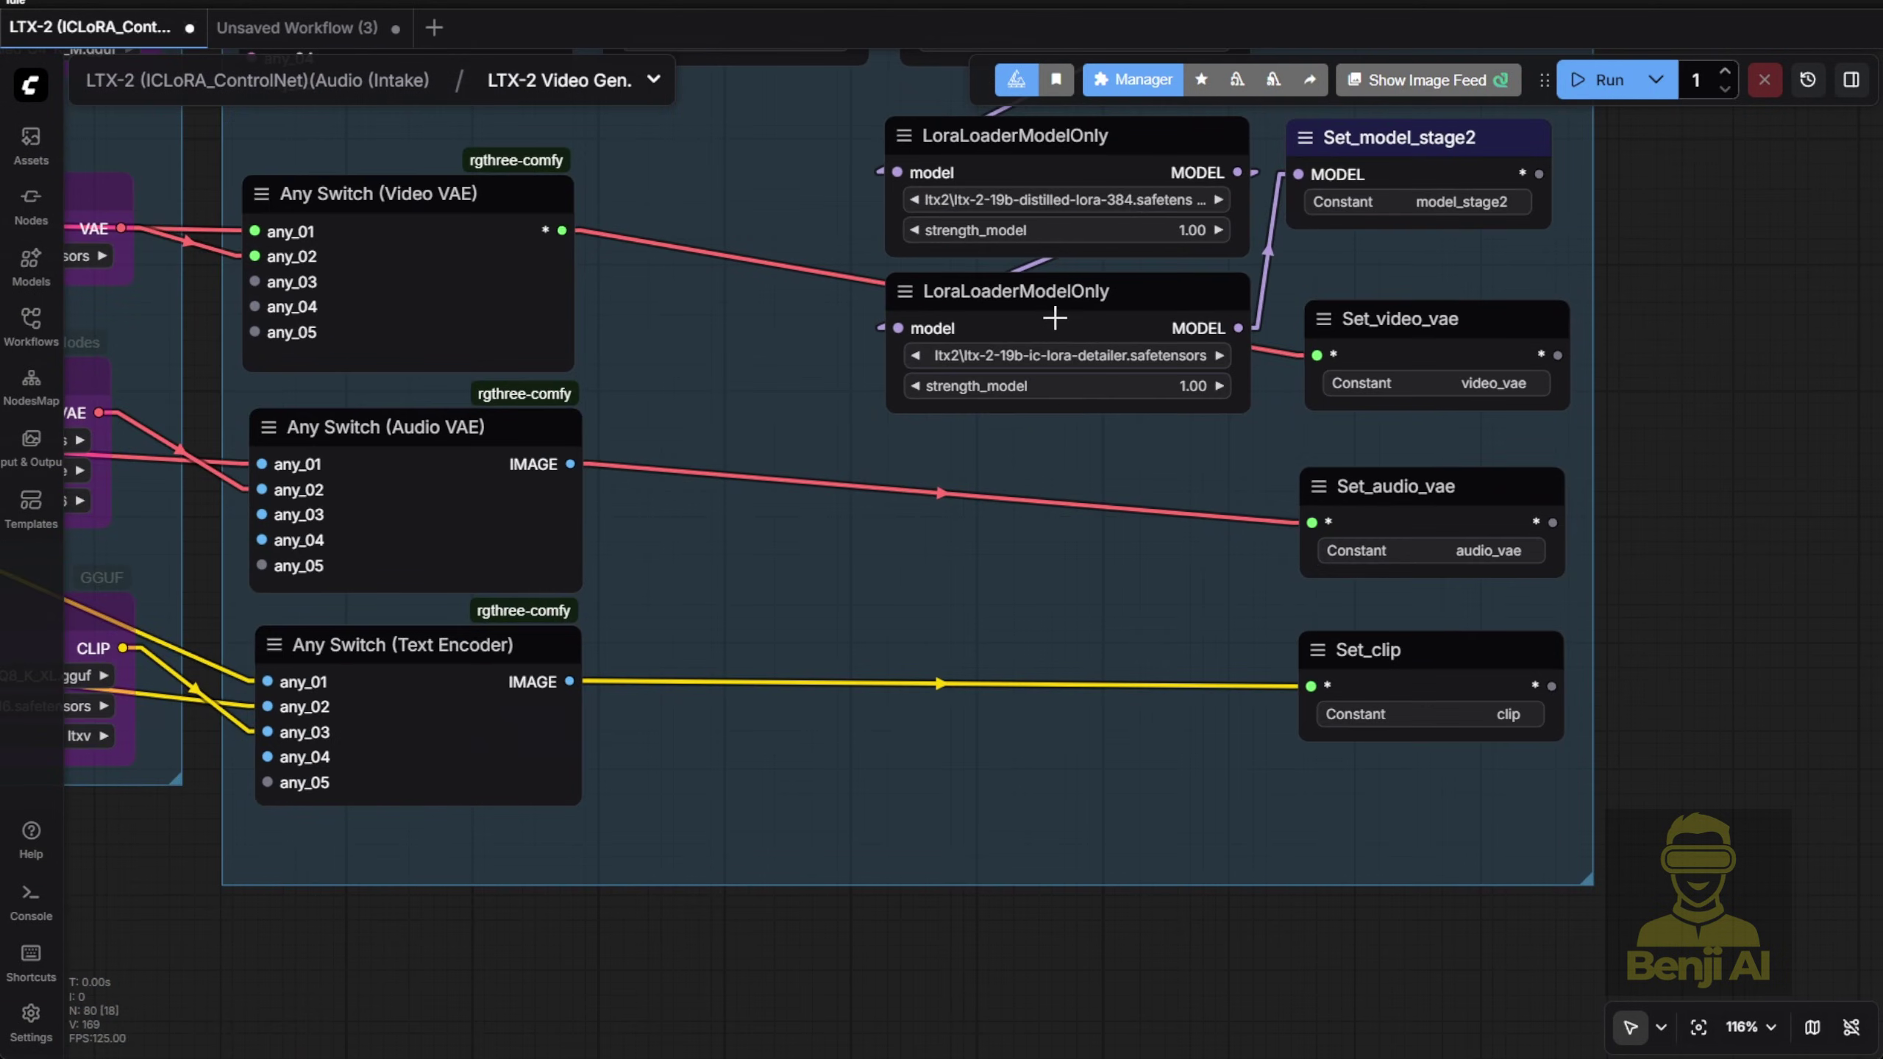
Inspect the ic-lora detailer LoRA loader, Set_model_stage2 and the GGUF Loader
{"action": "left_click", "coordinate": [1051, 316]}
{"action": "scroll", "coordinate": [1034, 348], "scroll_direction": "up", "scroll_amount": 5}
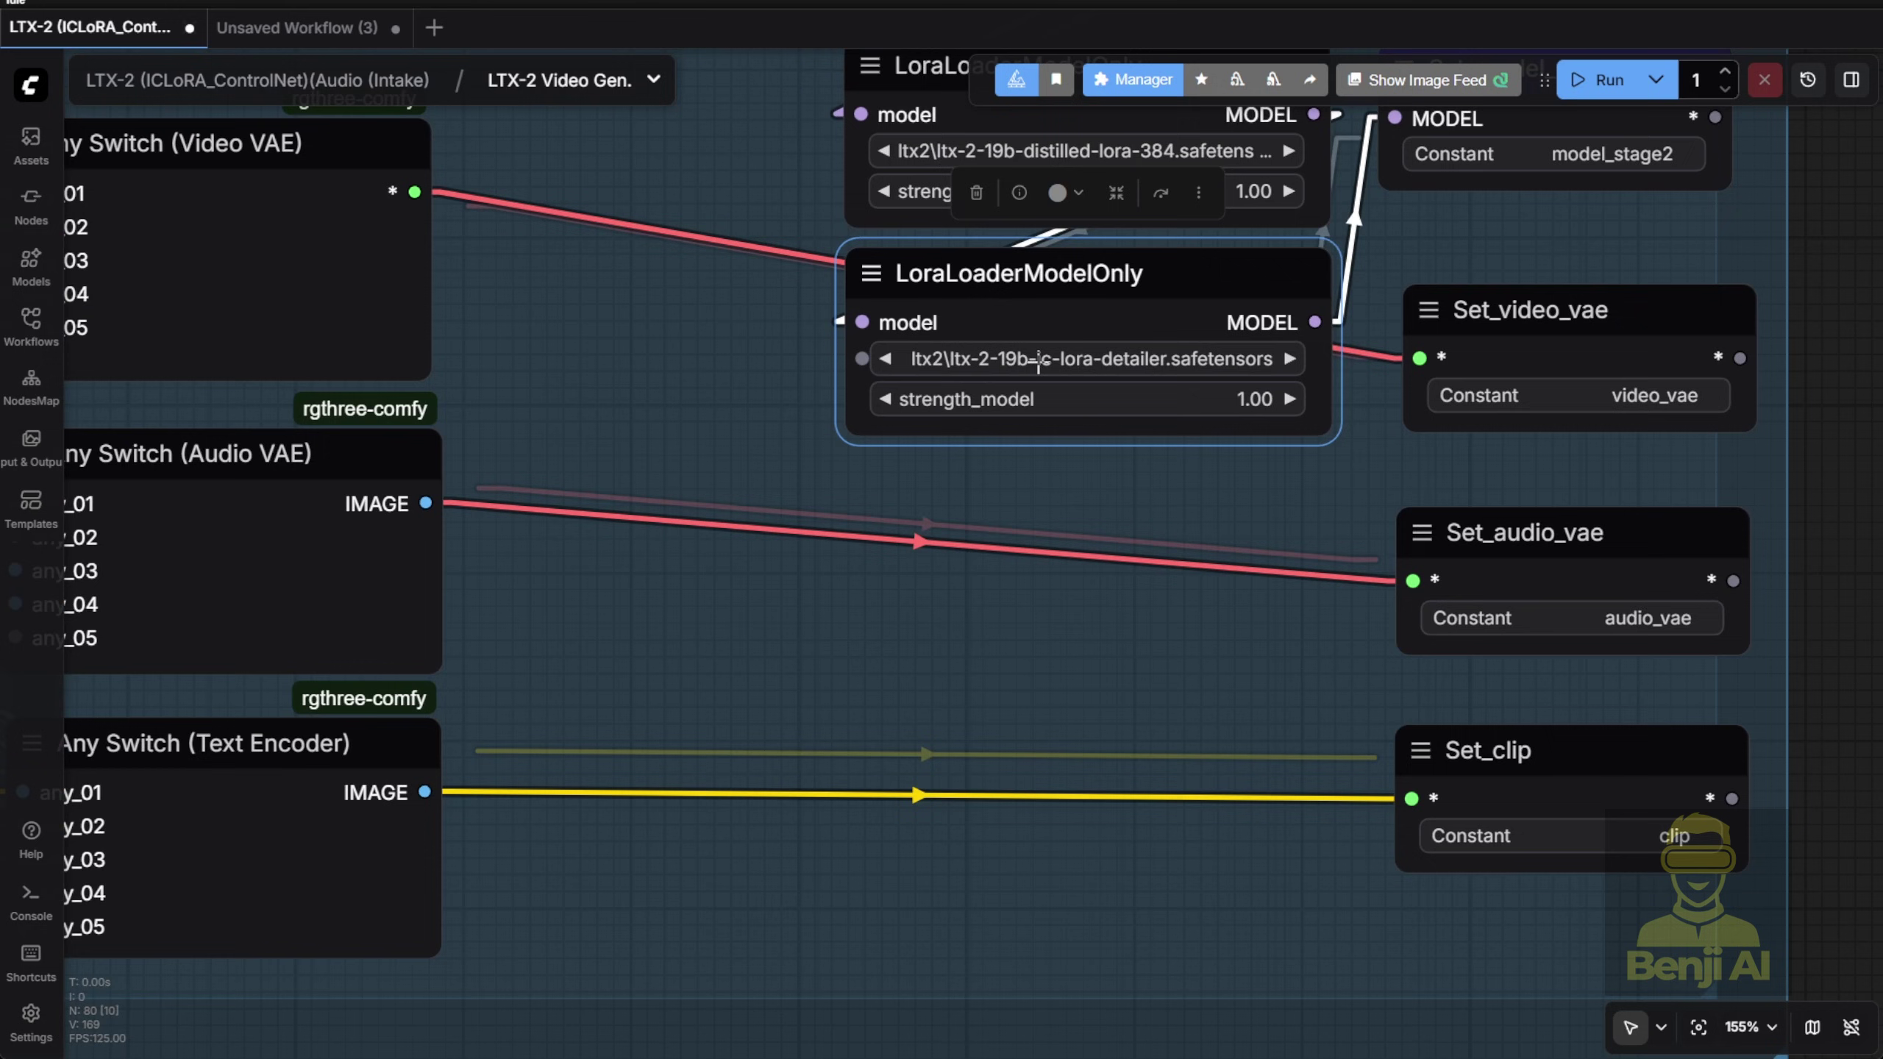
{"action": "left_click_drag", "start_coordinate": [1231, 501], "coordinate": [1208, 705]}
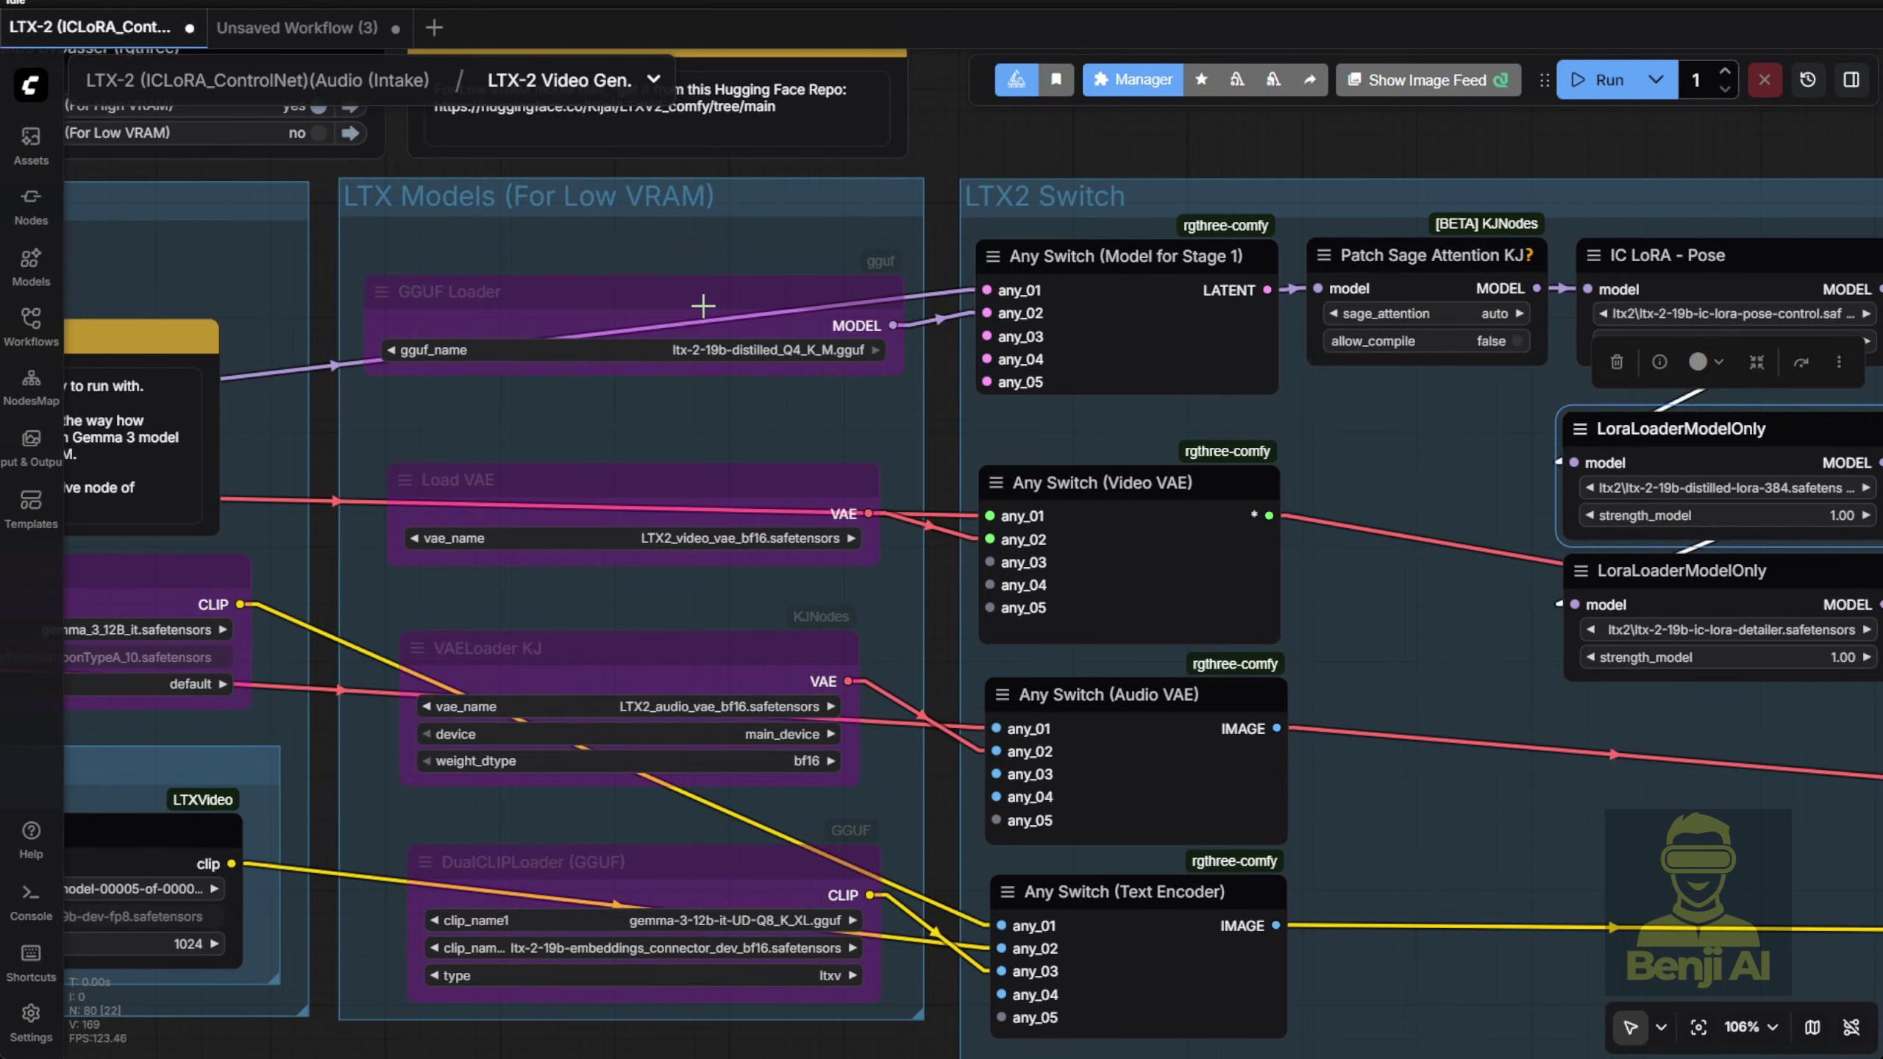
{"action": "left_click", "coordinate": [702, 302]}
{"action": "scroll", "coordinate": [691, 386], "scroll_direction": "up", "scroll_amount": 4}
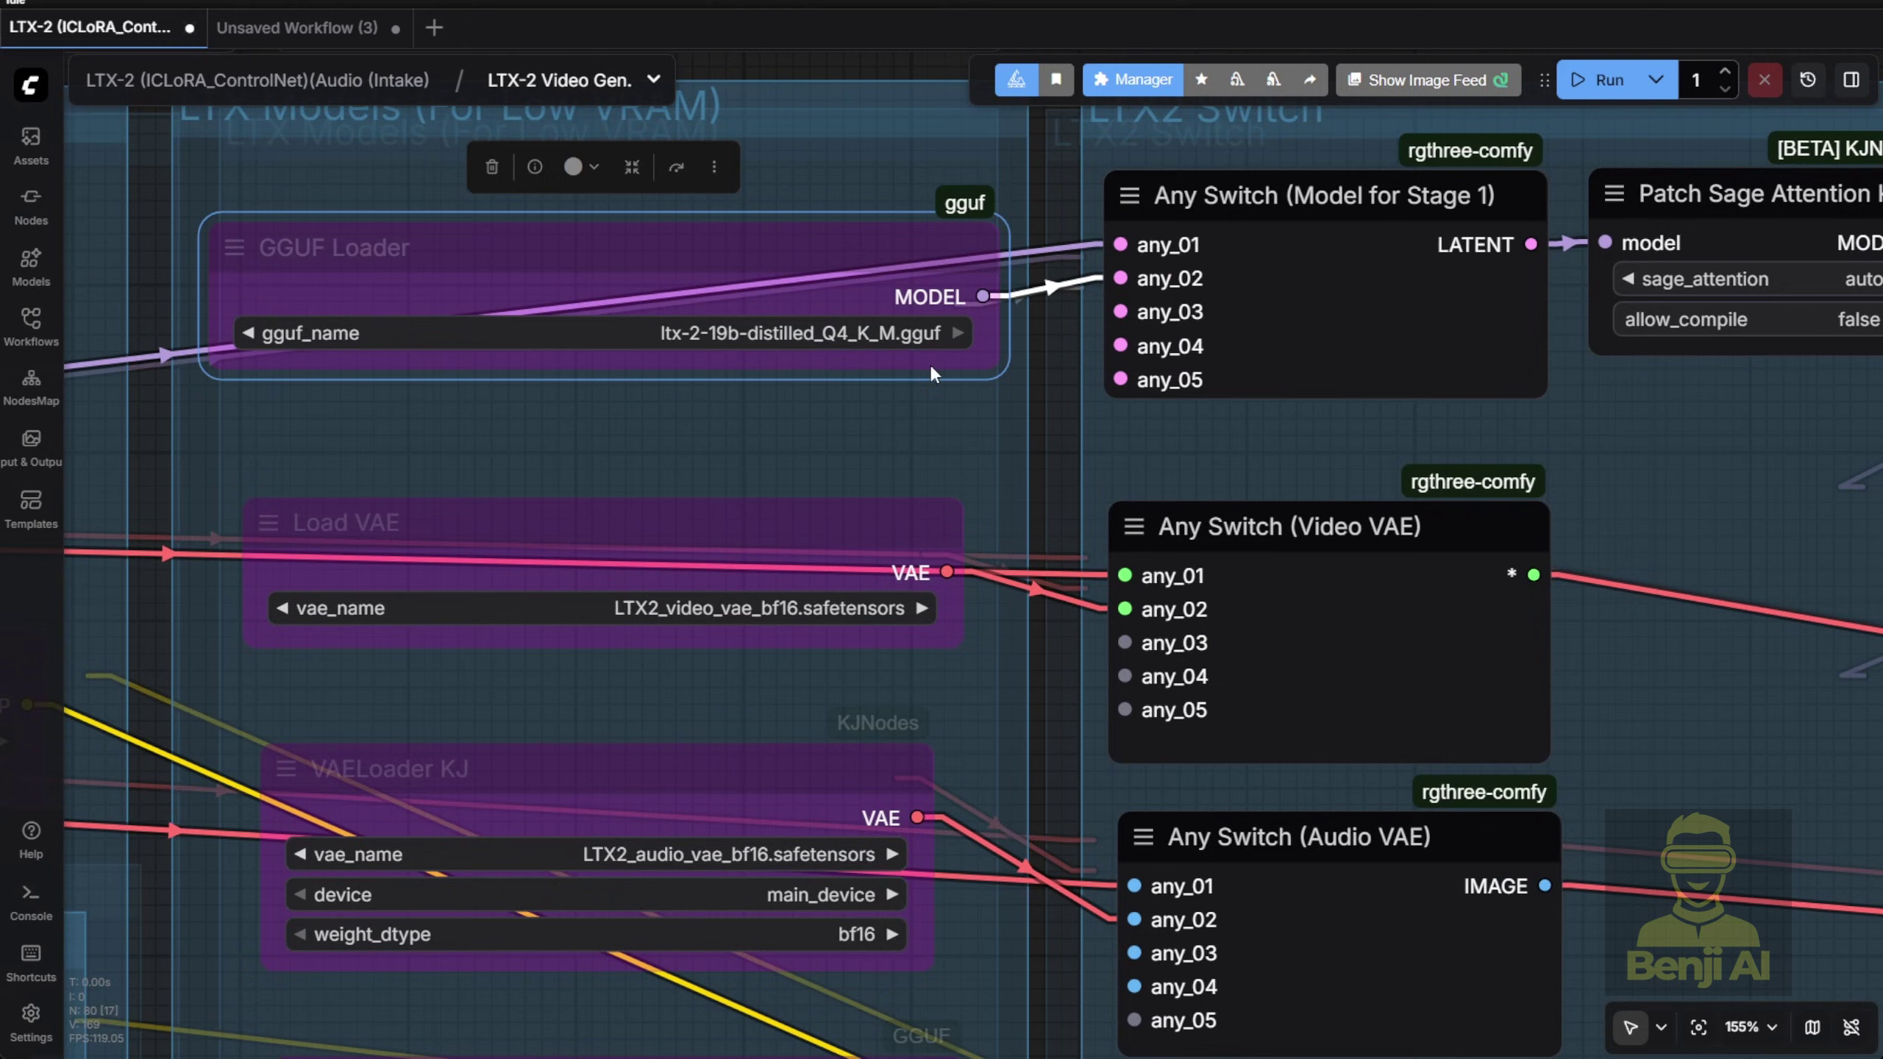
Bypass the distilled LoraLoaderModelOnly node, then re-enable it with Ctrl+B
{"action": "right_click", "coordinate": [926, 401]}
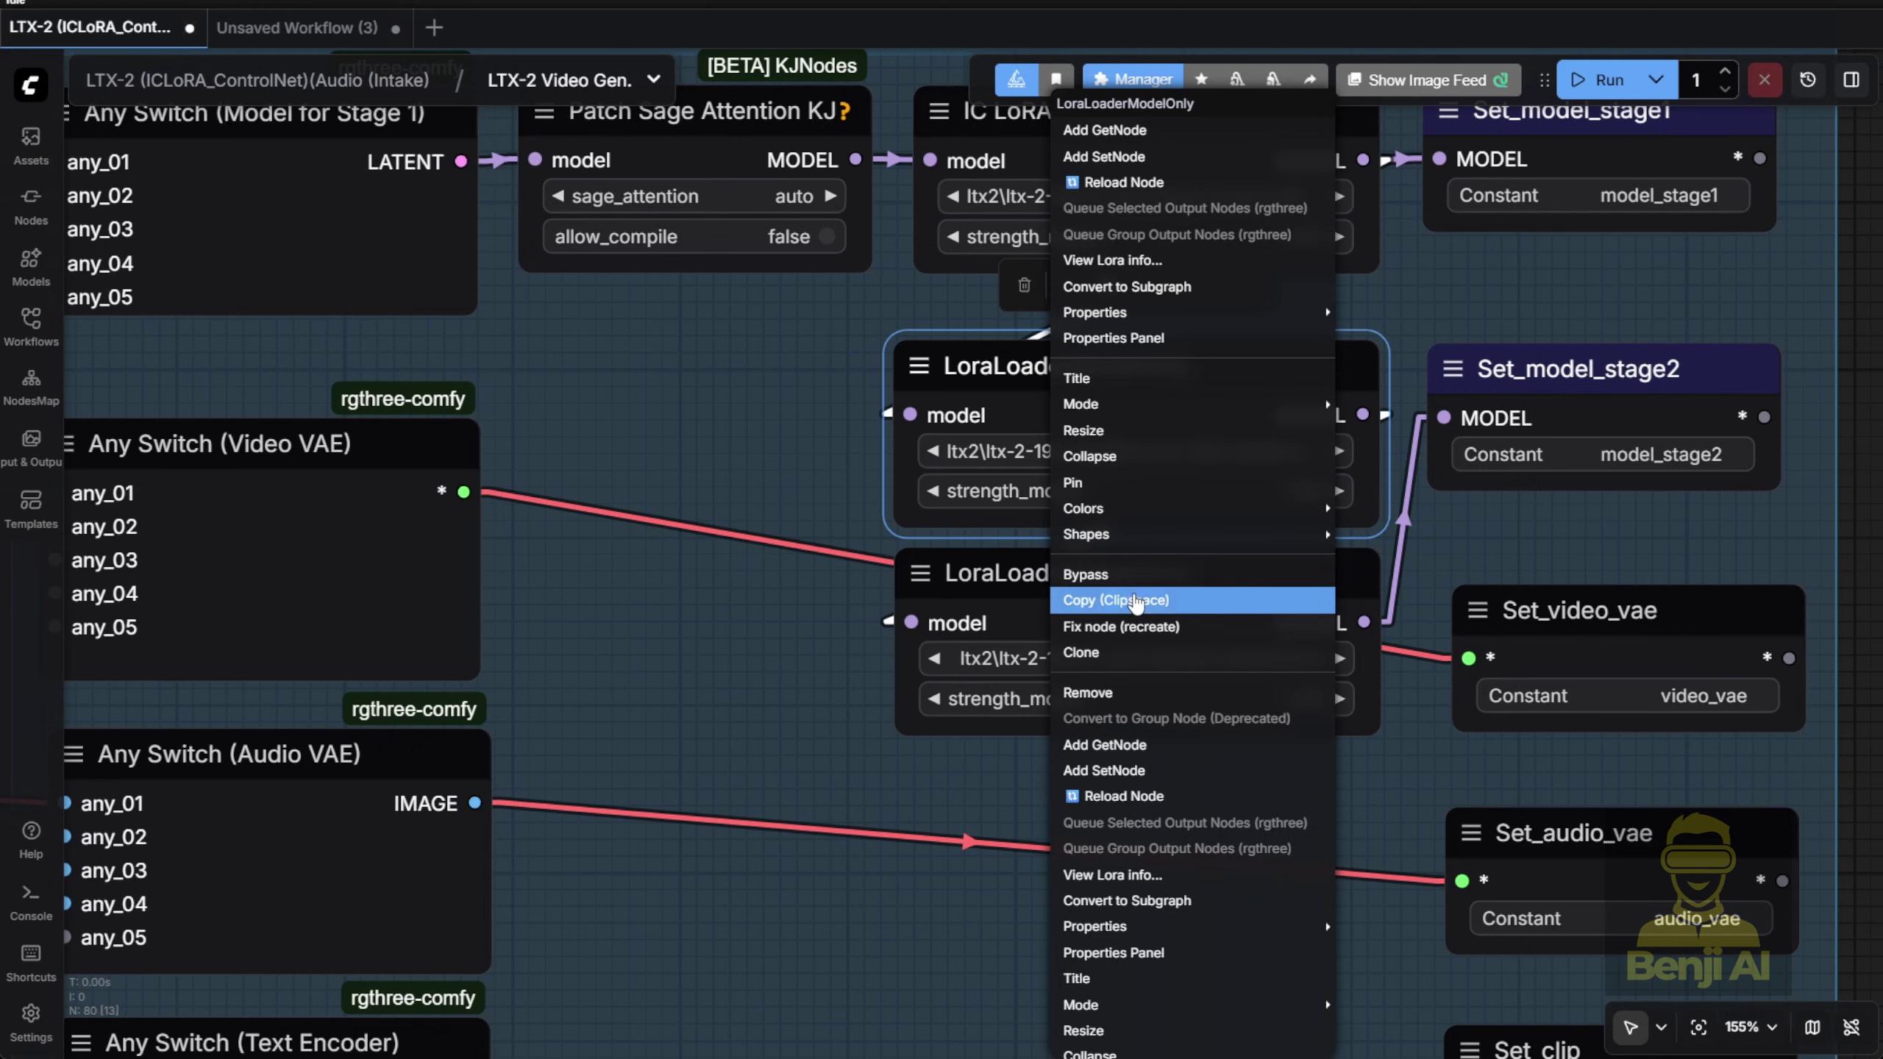
{"action": "left_click", "coordinate": [1253, 587]}
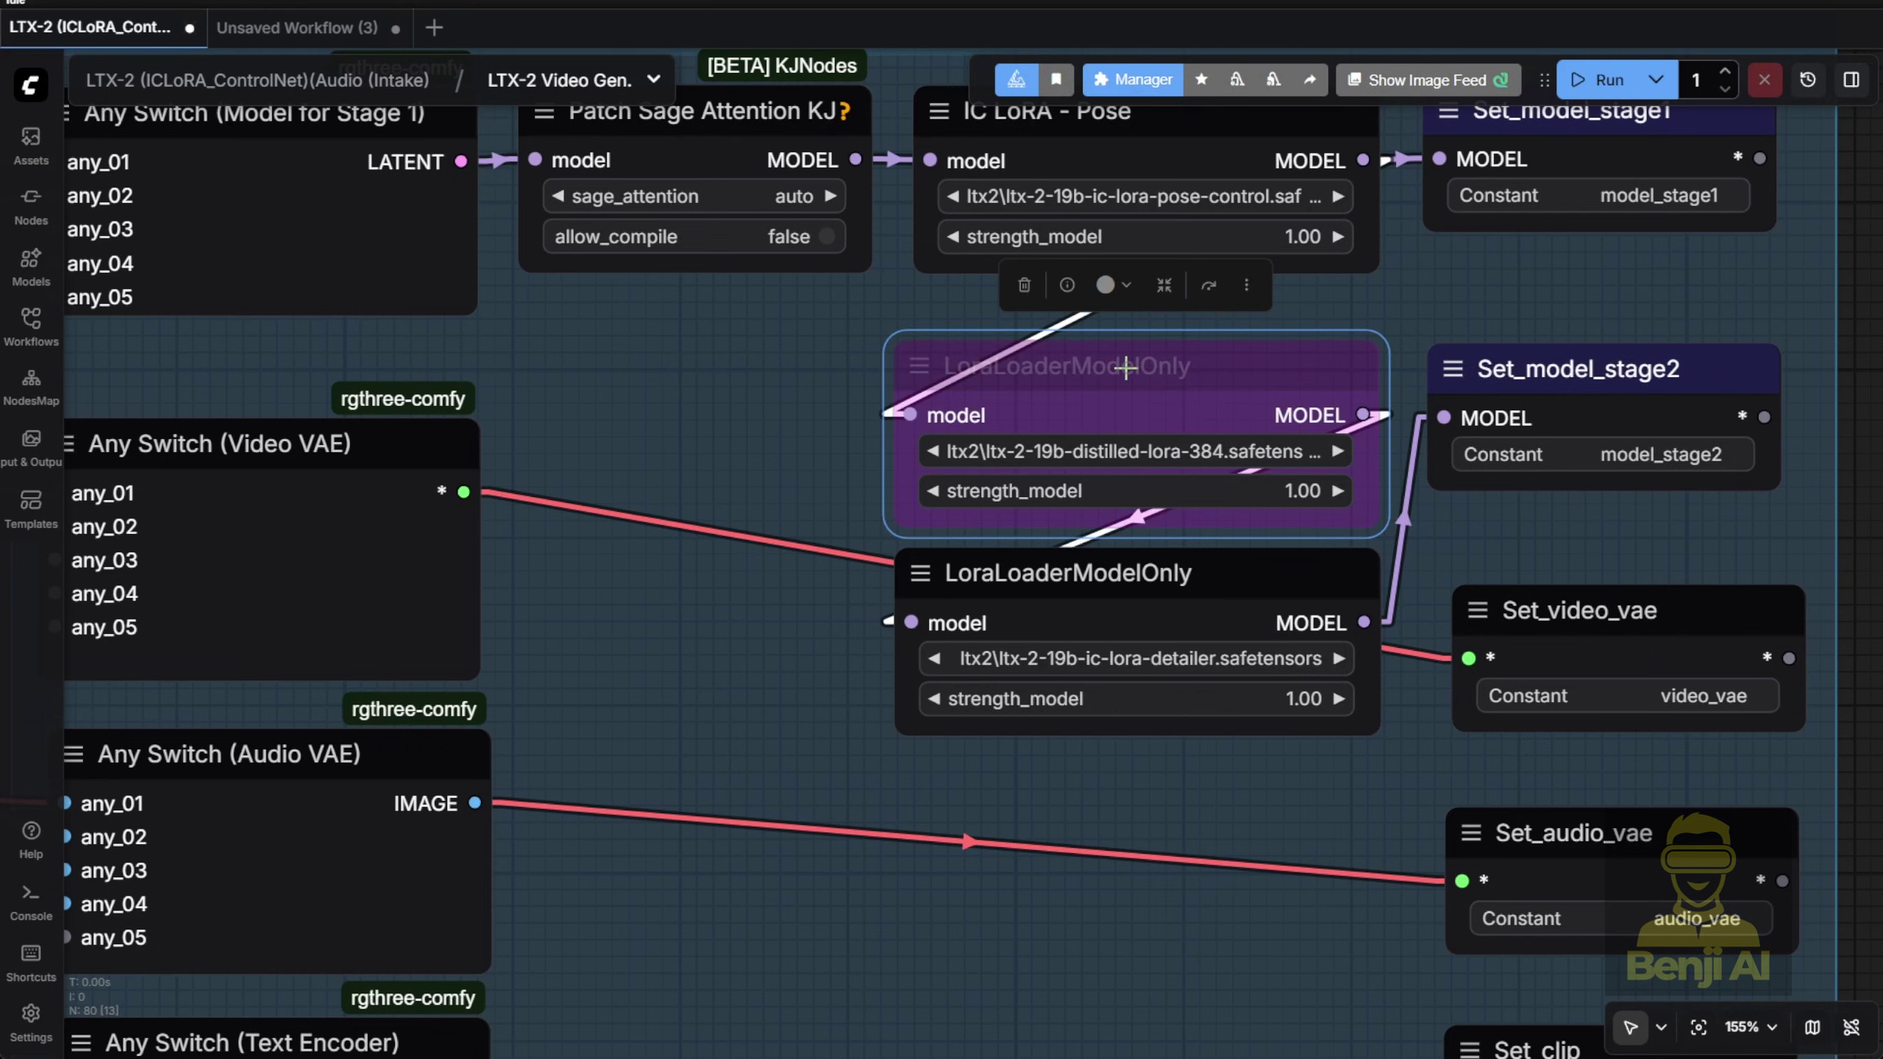
{"action": "key", "text": "ctrl+b"}
{"action": "scroll", "coordinate": [832, 577], "scroll_direction": "down", "scroll_amount": 4}
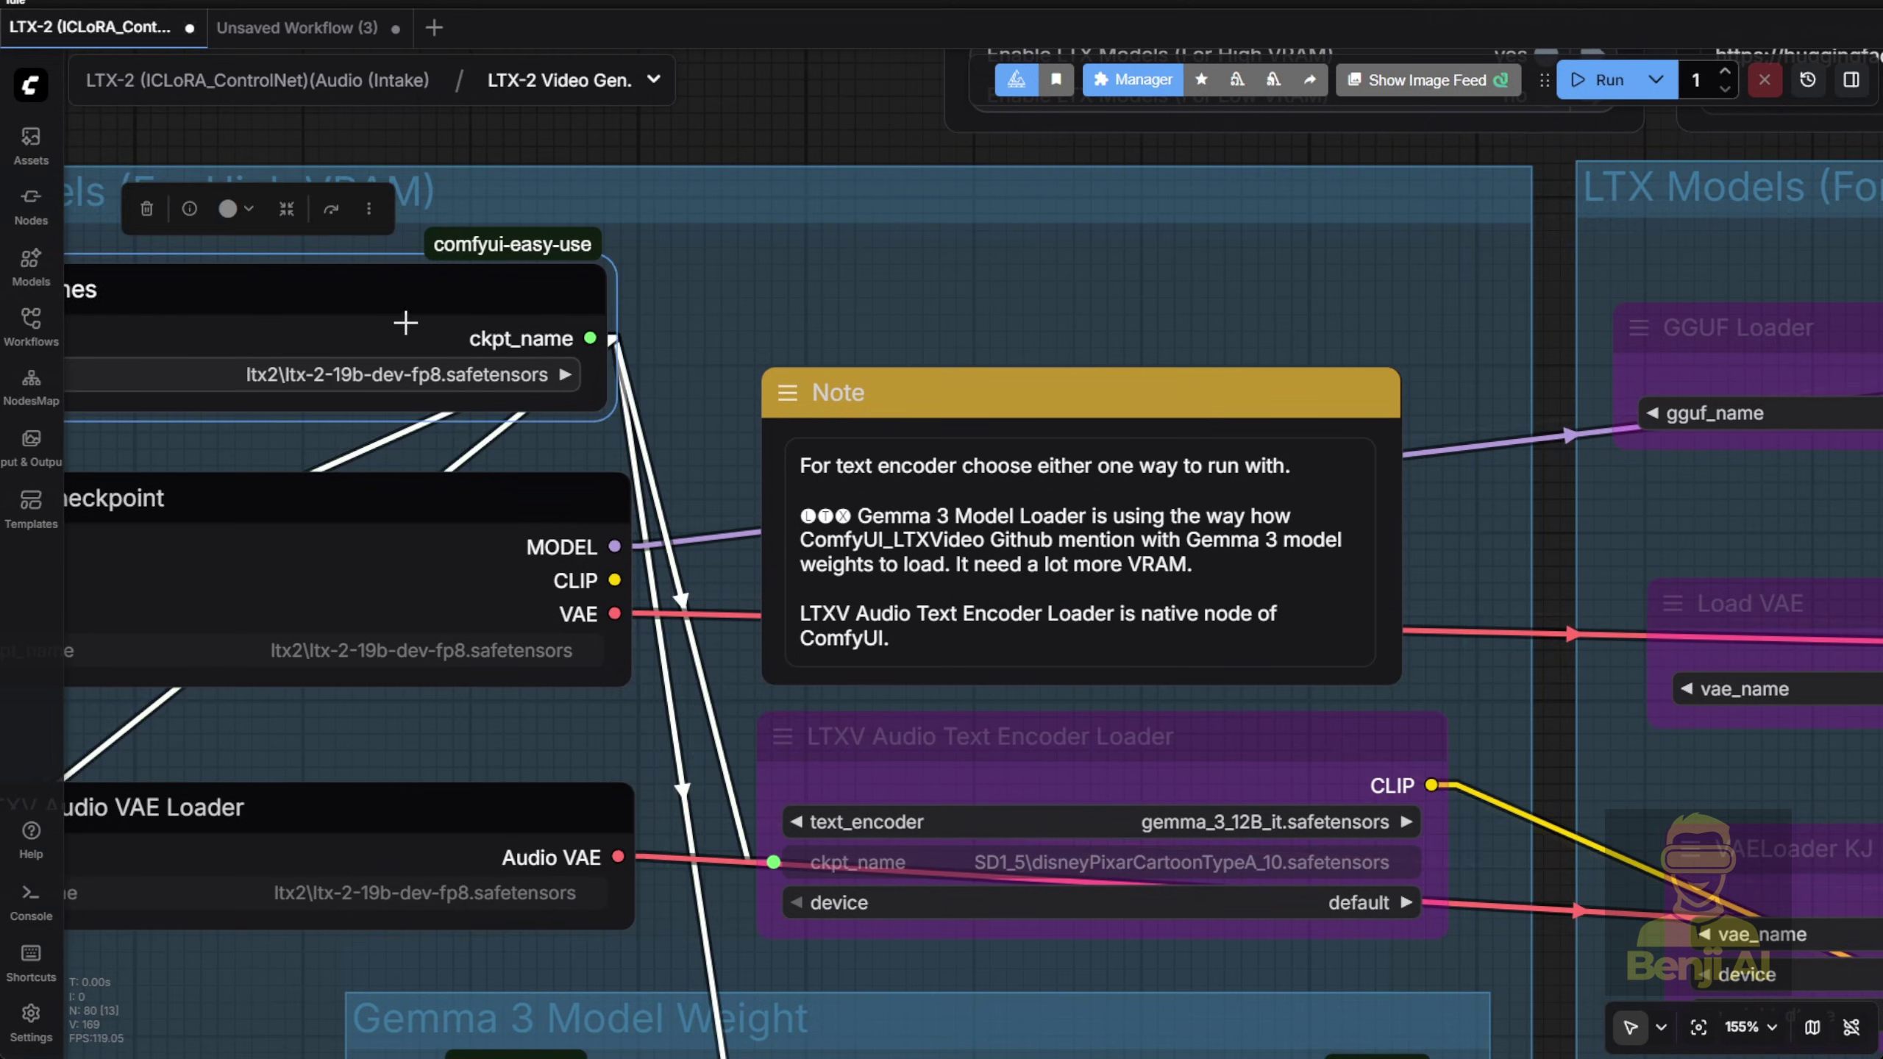
{"action": "scroll", "coordinate": [811, 616], "scroll_direction": "down", "scroll_amount": 7}
Pan across the LTX2 Switch Set nodes to the LTX - Stage 1 and Stage 2 groups
{"action": "left_click_drag", "start_coordinate": [1241, 675], "coordinate": [9, 543]}
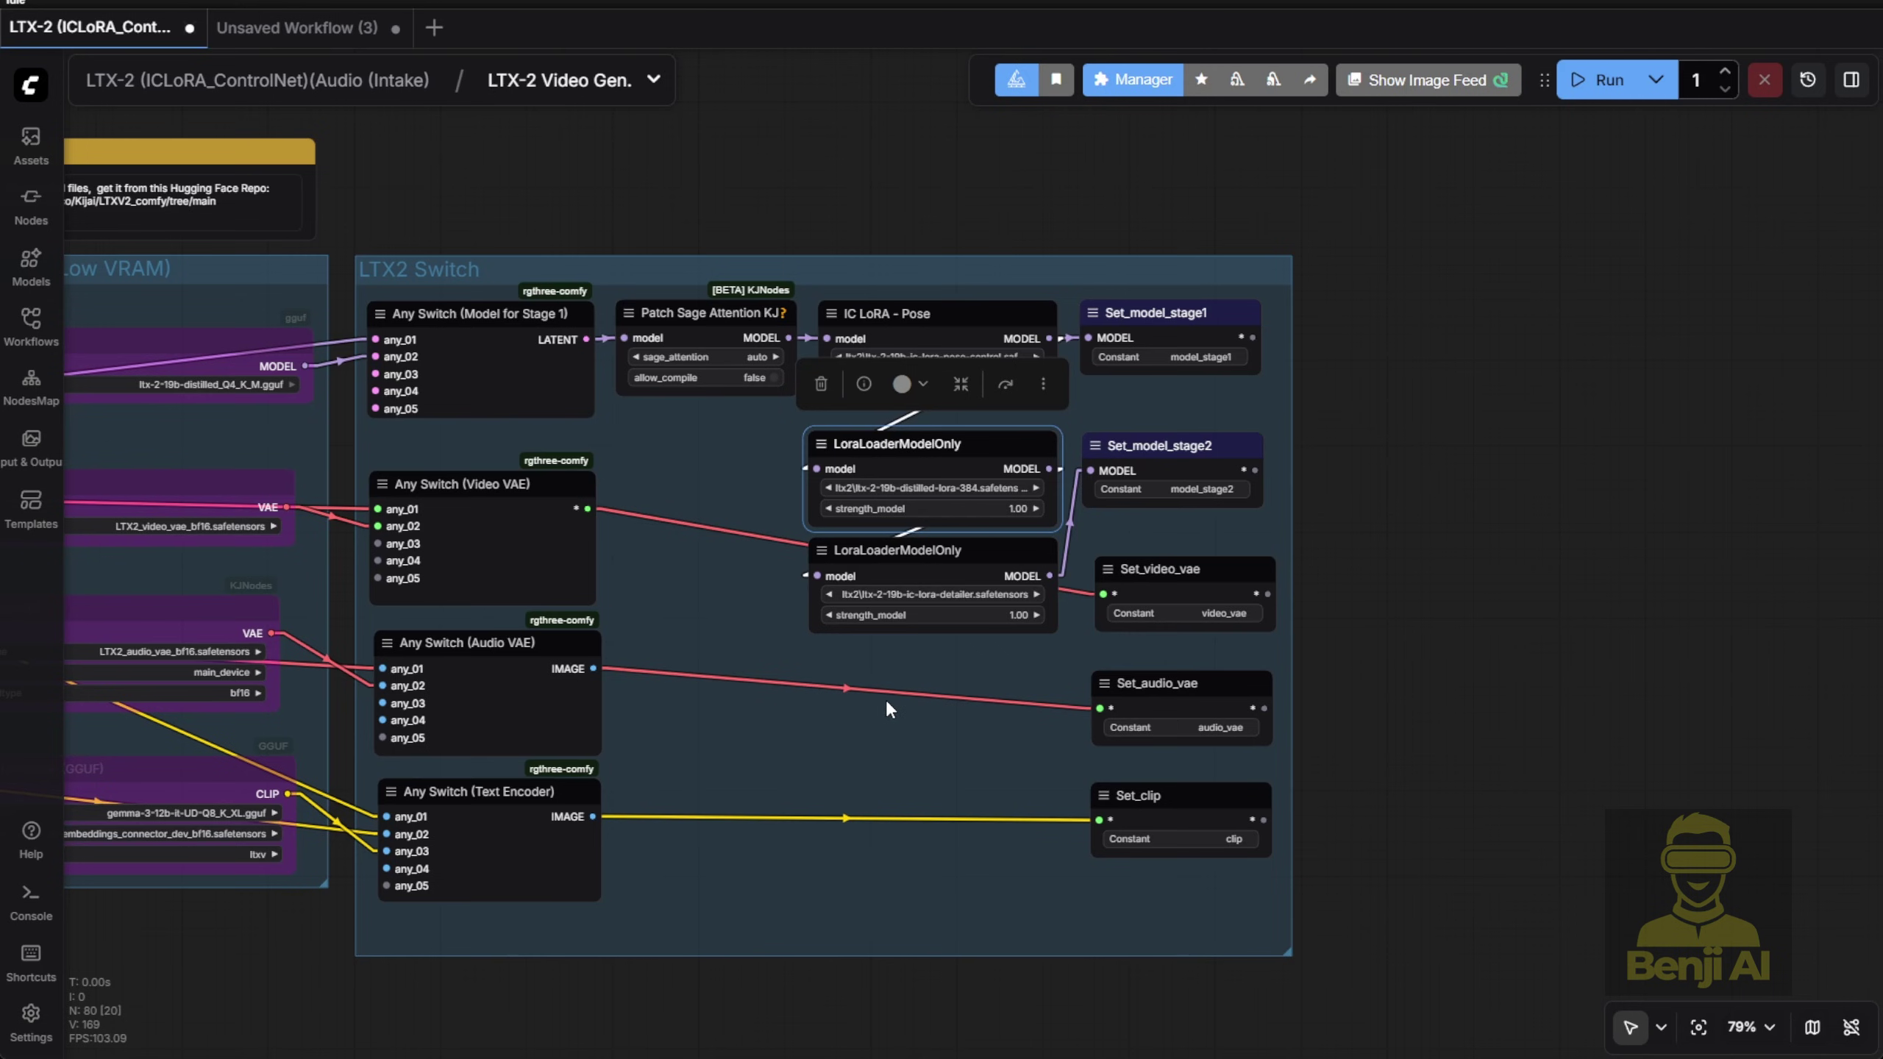
{"action": "left_click_drag", "start_coordinate": [775, 779], "coordinate": [1301, 146]}
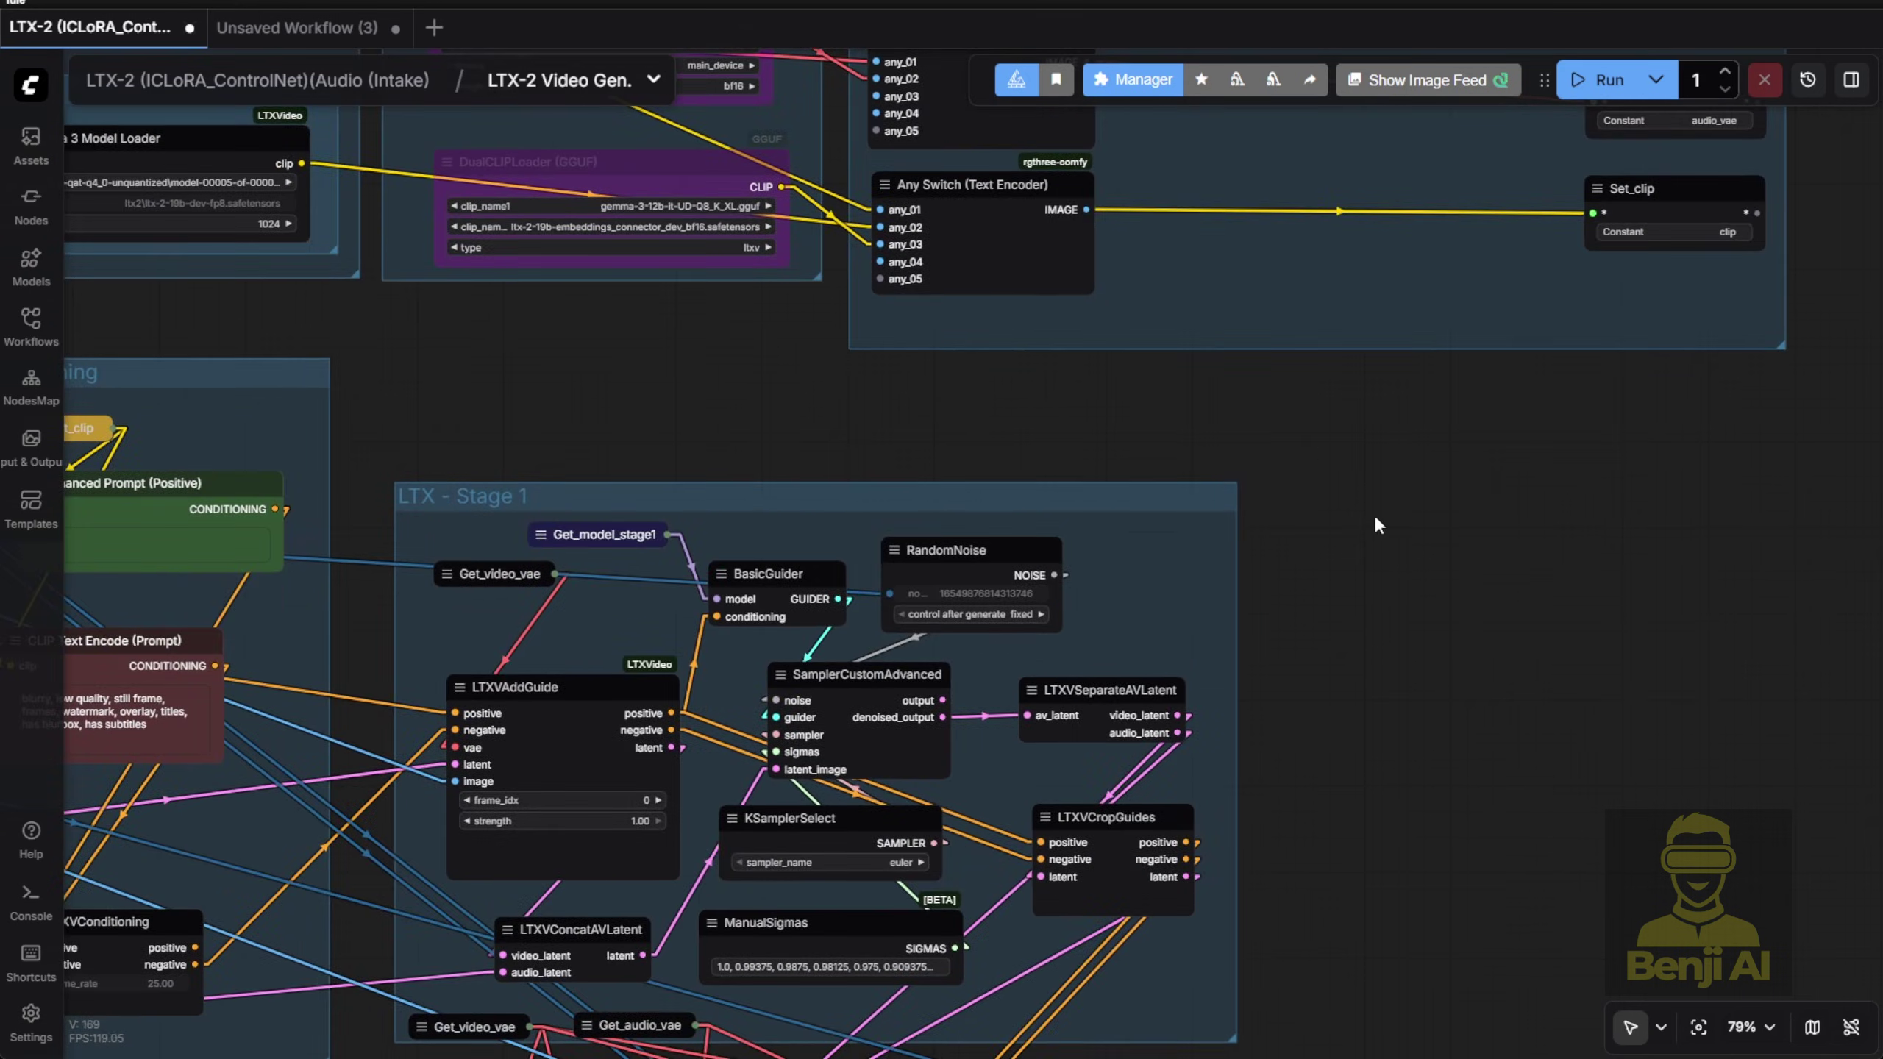
{"action": "scroll", "coordinate": [1290, 647], "scroll_direction": "down", "scroll_amount": 4}
{"action": "left_click_drag", "start_coordinate": [1322, 689], "coordinate": [1300, 264]}
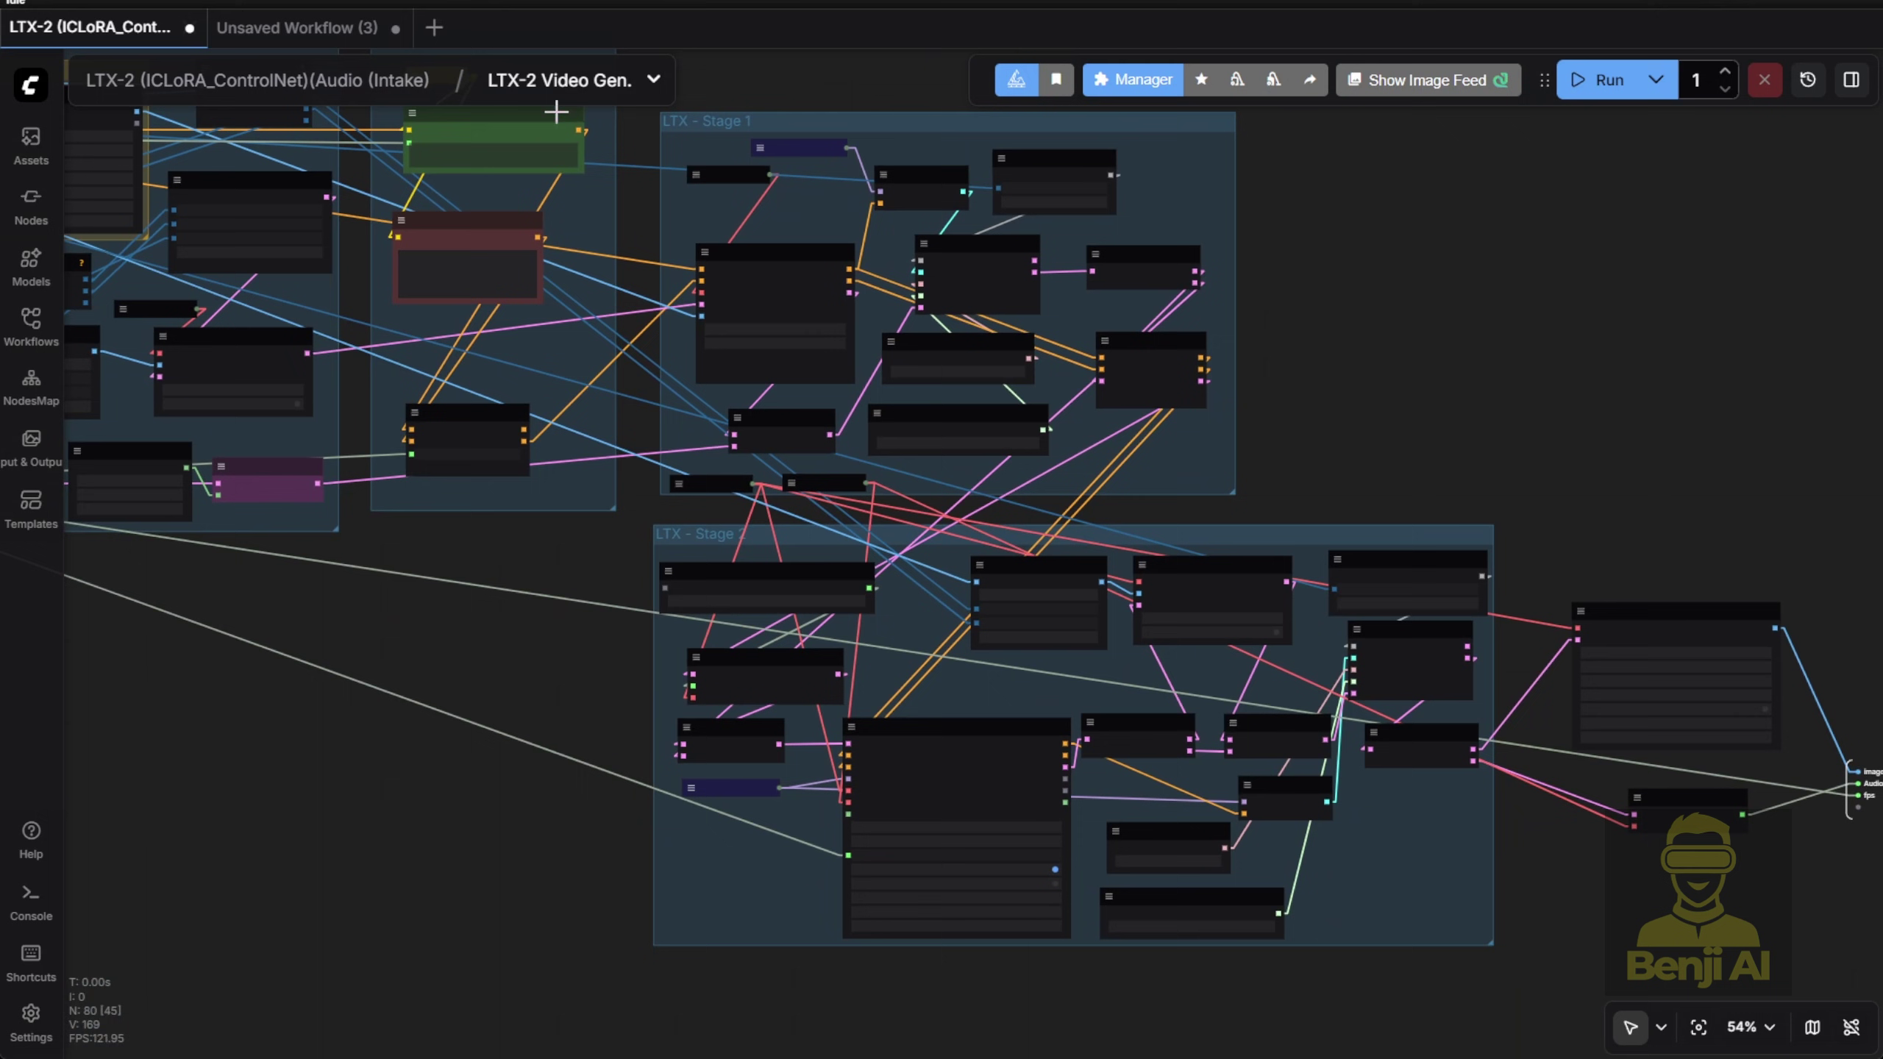
{"action": "scroll", "coordinate": [1021, 767], "scroll_direction": "up", "scroll_amount": 4}
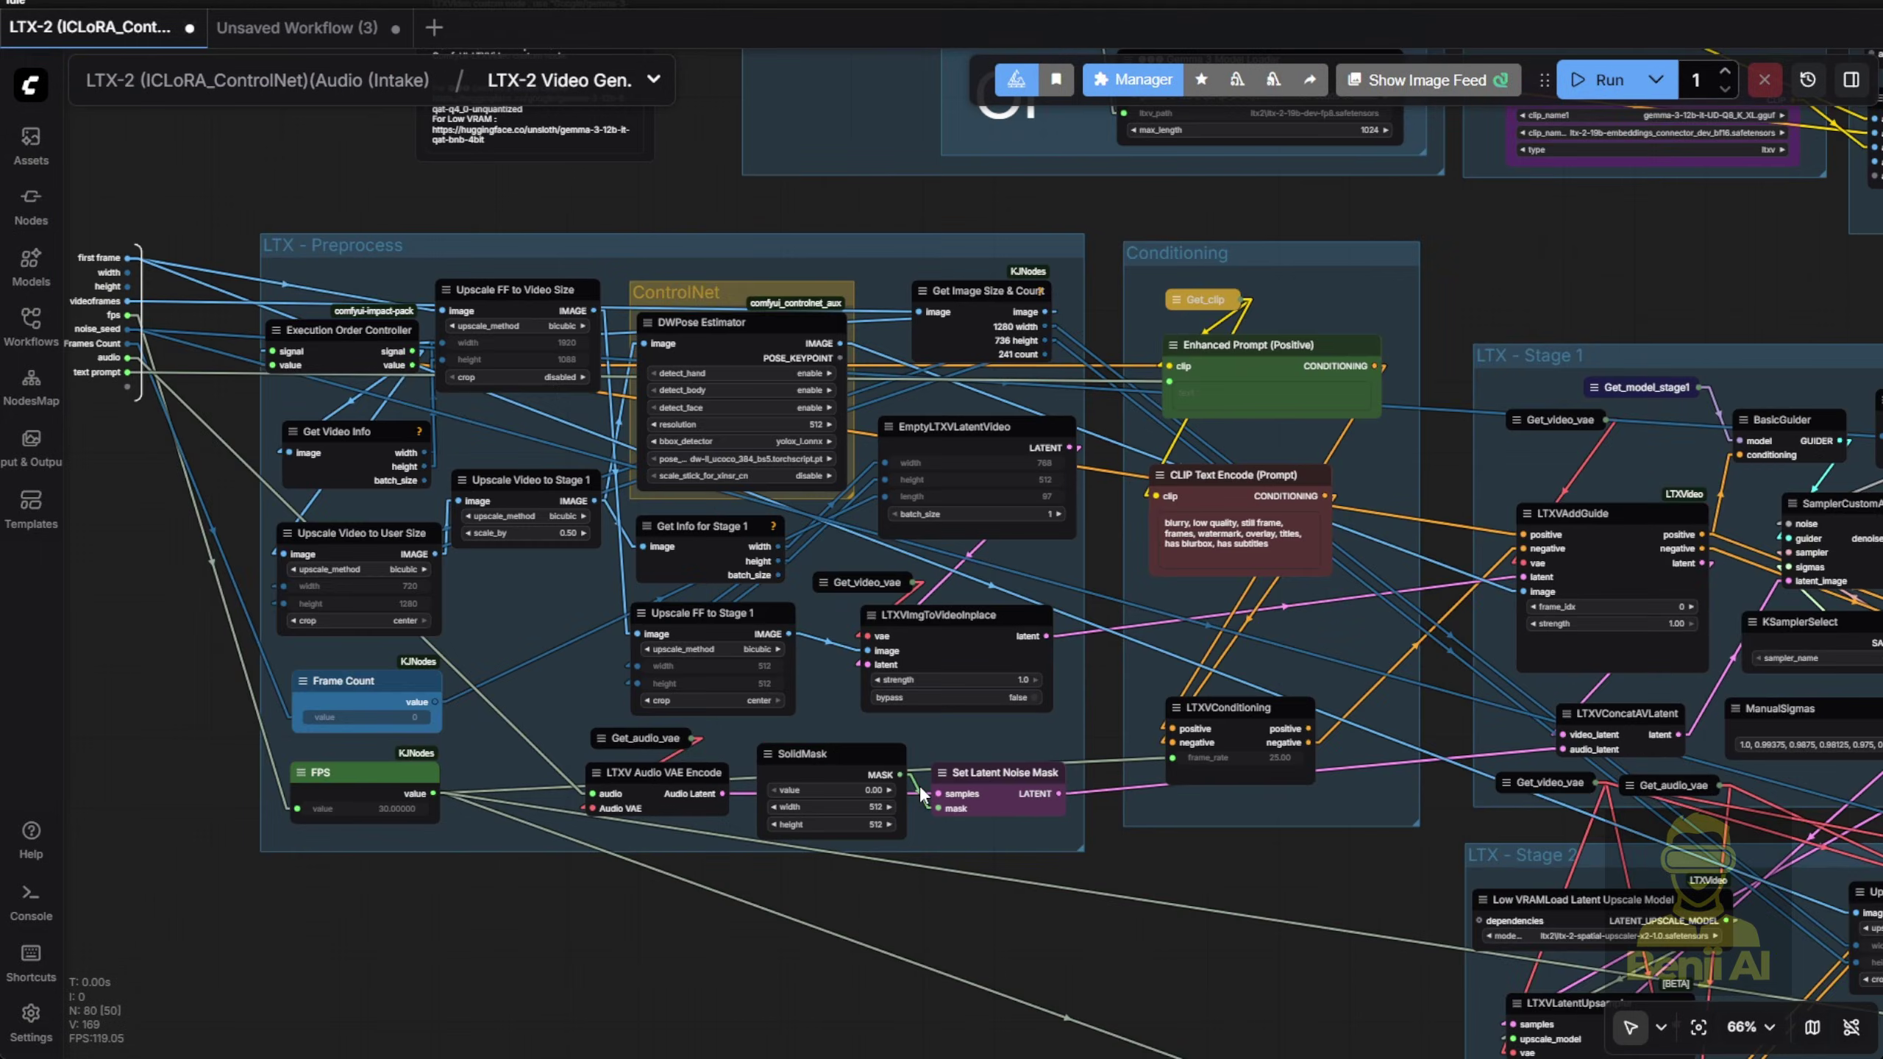
{"action": "left_click", "coordinate": [256, 95]}
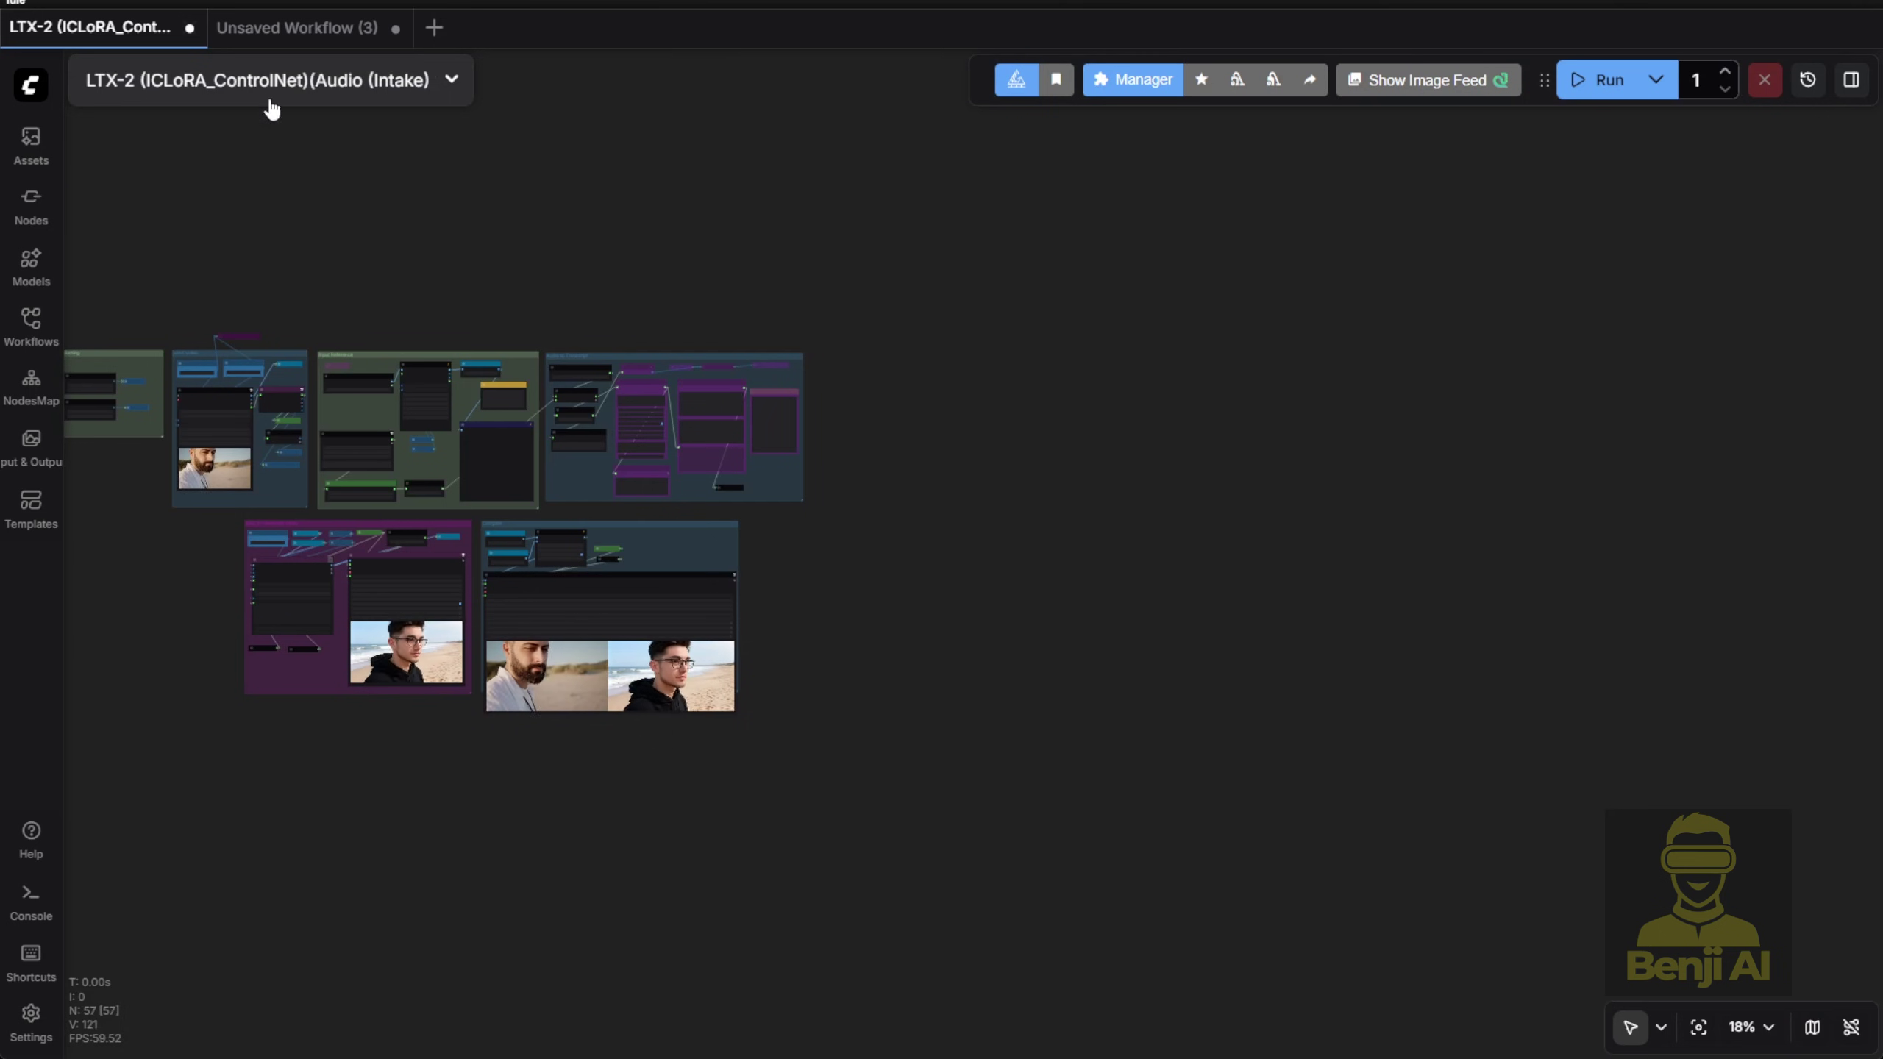
{"action": "scroll", "coordinate": [296, 775], "scroll_direction": "up", "scroll_amount": 12}
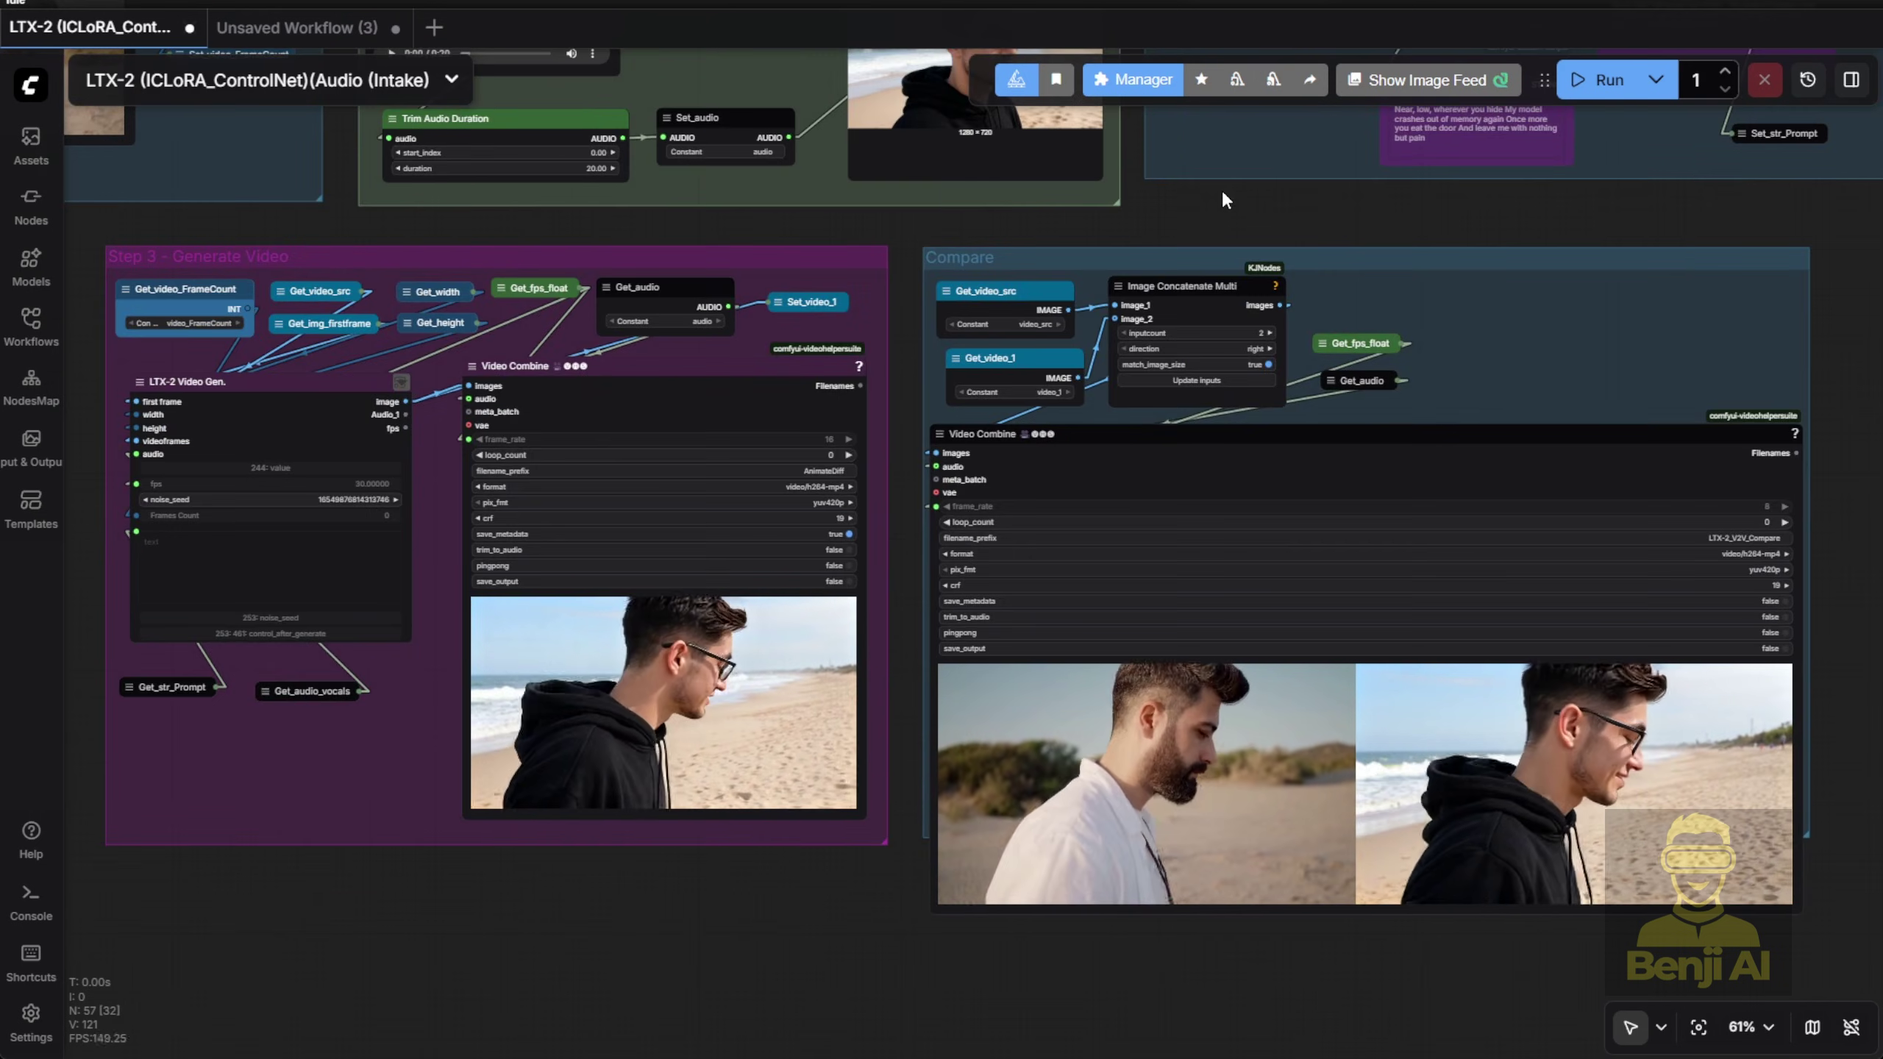
{"action": "left_click_drag", "start_coordinate": [1220, 195], "coordinate": [755, 678]}
{"action": "scroll", "coordinate": [1063, 612], "scroll_direction": "up", "scroll_amount": 3}
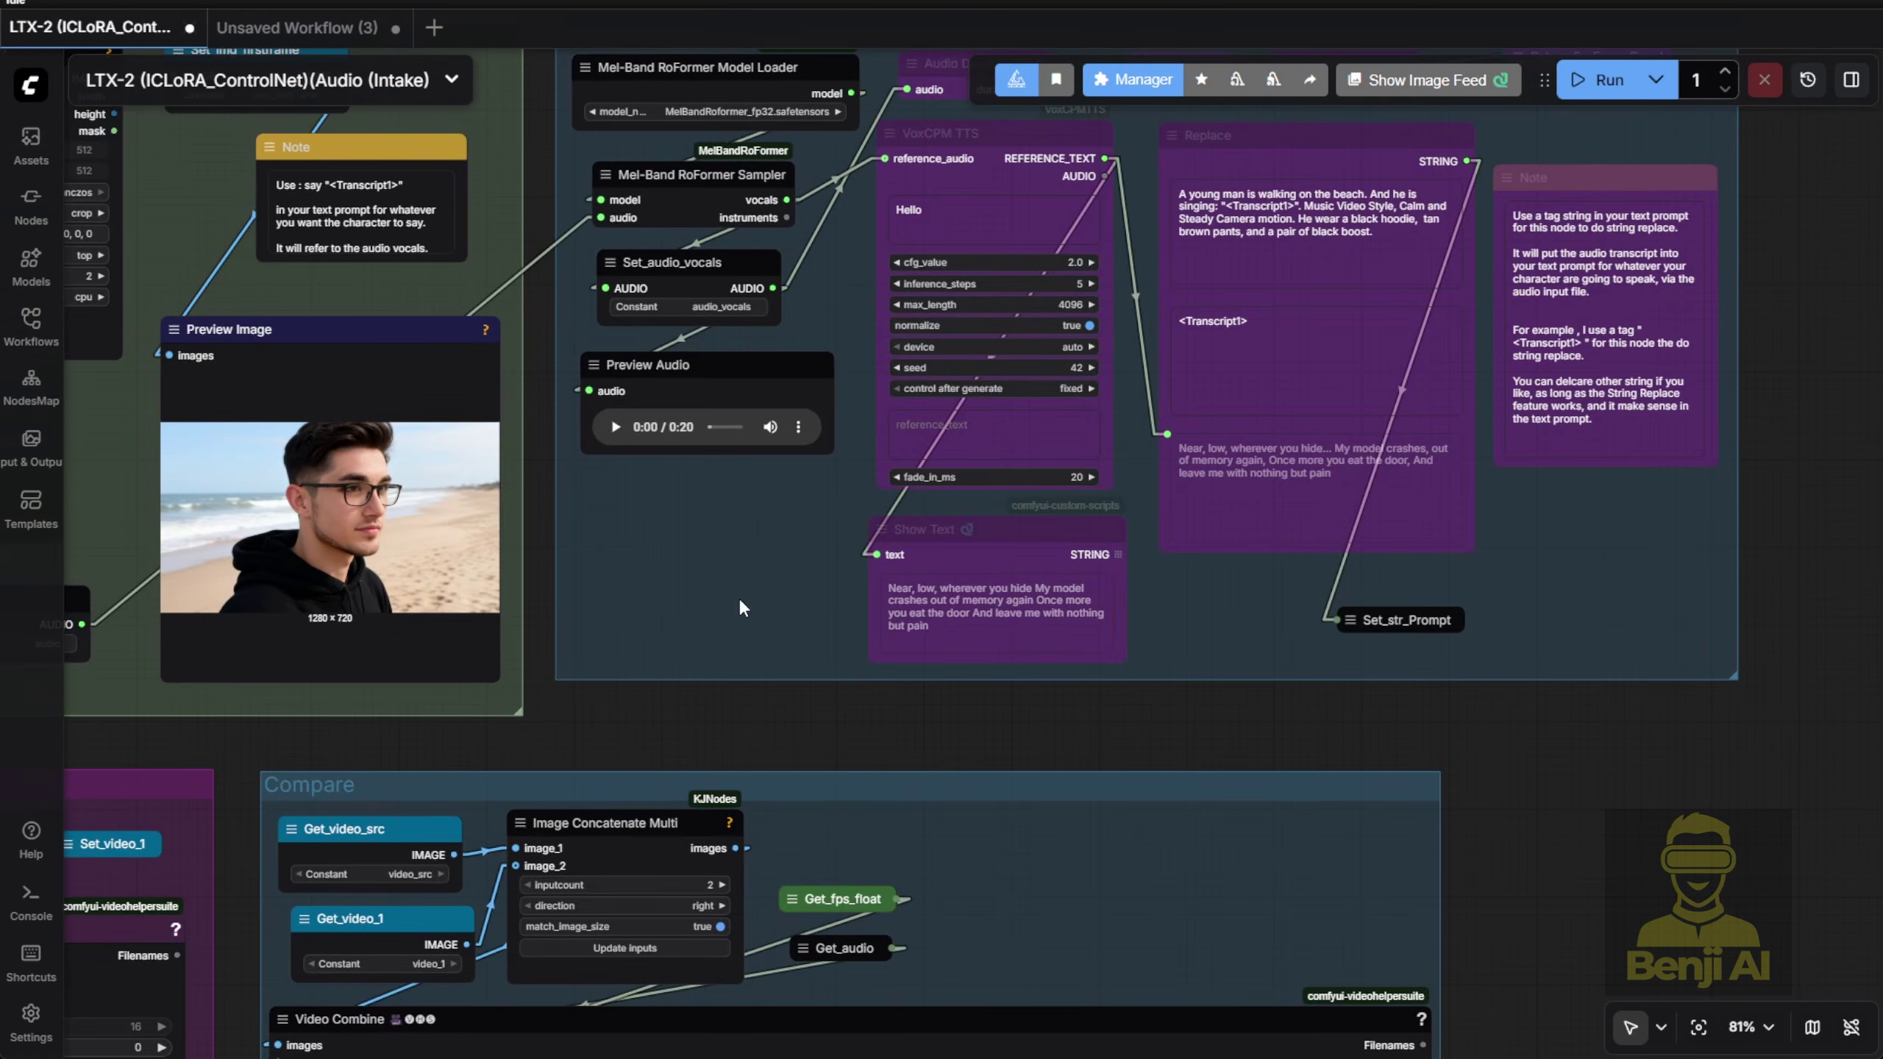
{"action": "scroll", "coordinate": [740, 602], "scroll_direction": "down", "scroll_amount": 2}
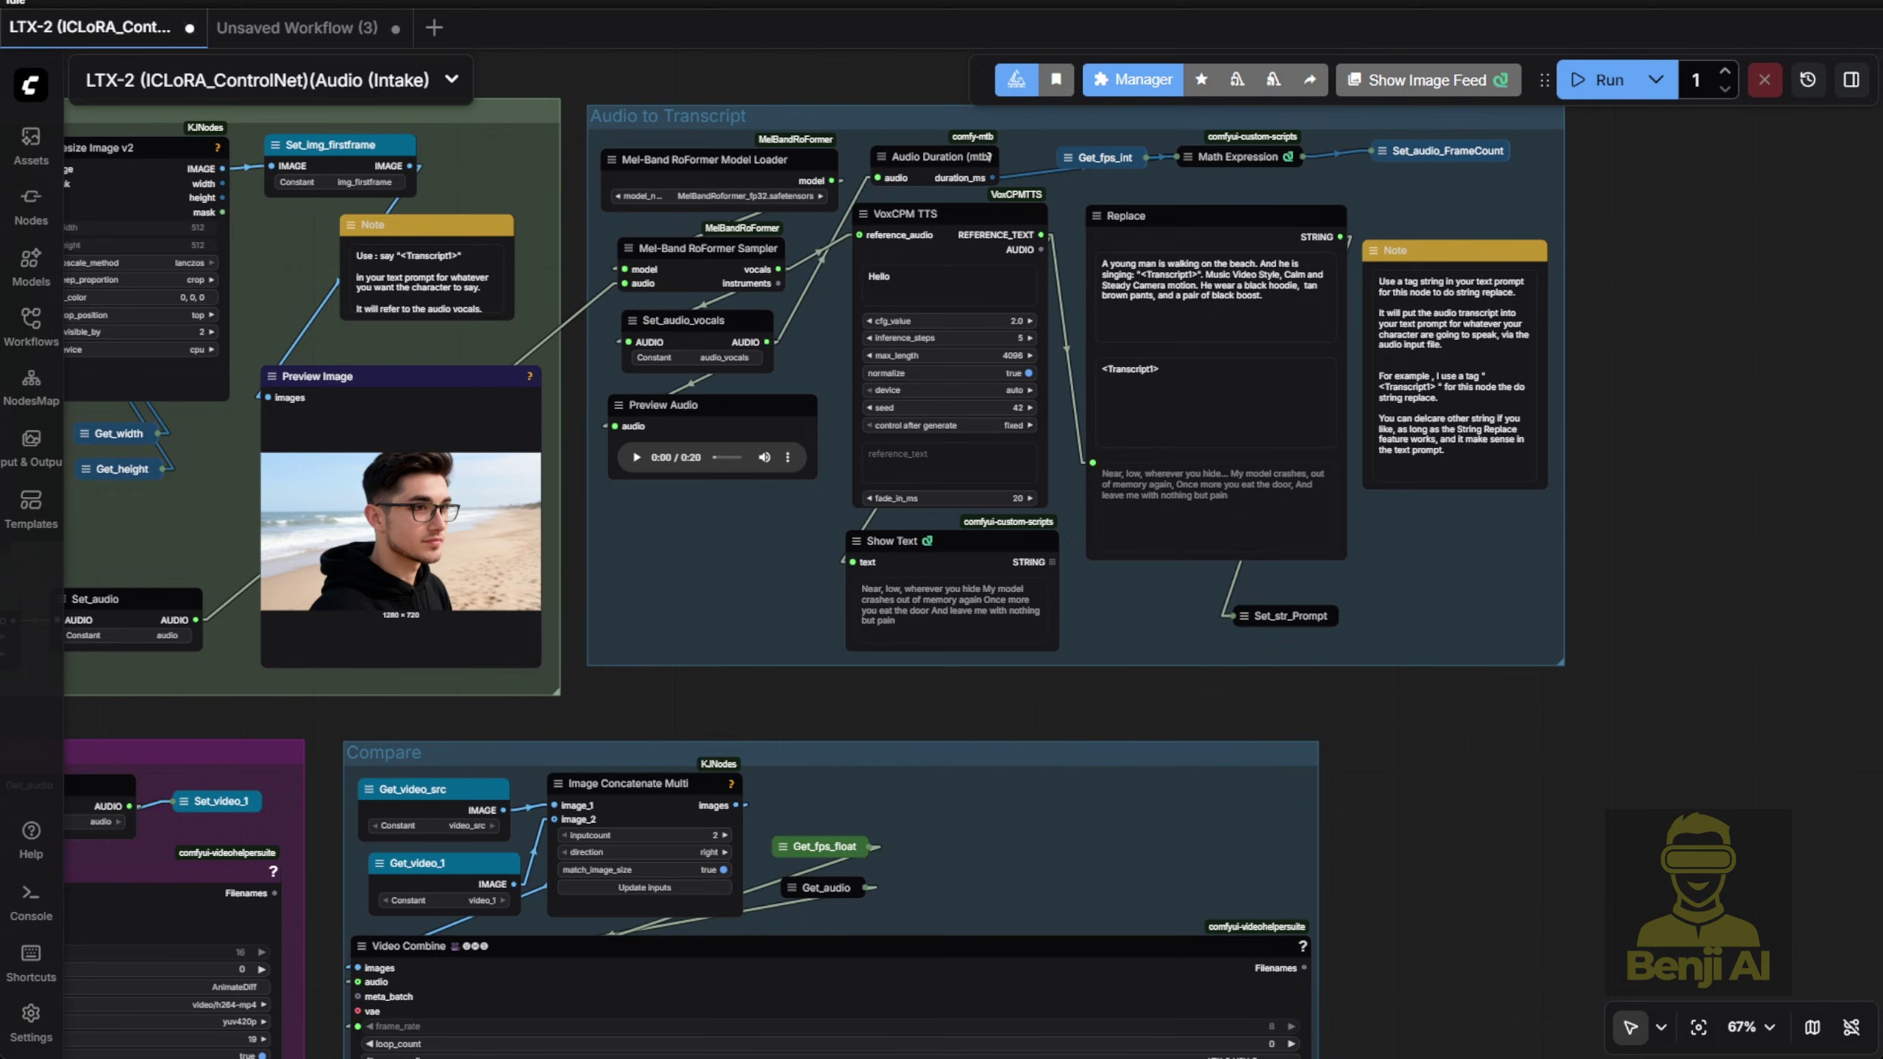
{"action": "scroll", "coordinate": [1614, 258], "scroll_direction": "up", "scroll_amount": 5}
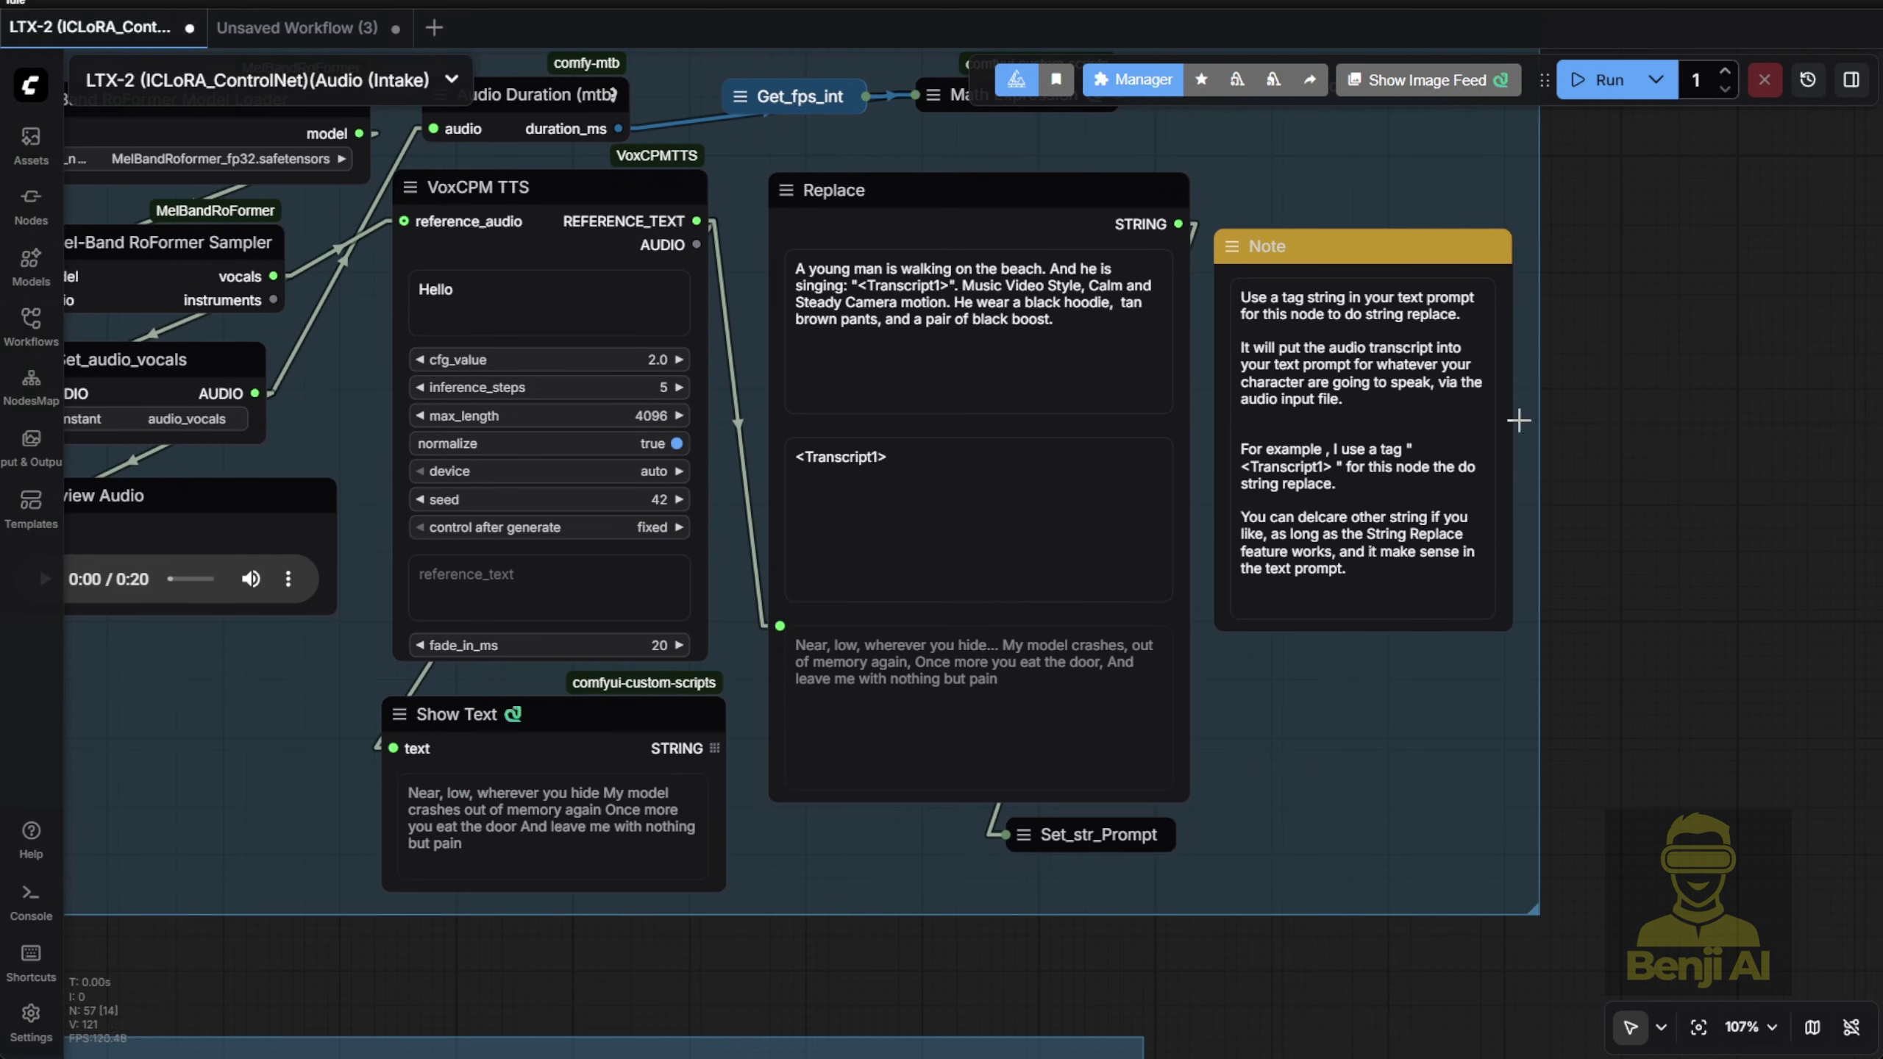
{"action": "left_click", "coordinate": [1227, 542]}
{"action": "scroll", "coordinate": [1227, 541], "scroll_direction": "up", "scroll_amount": 3}
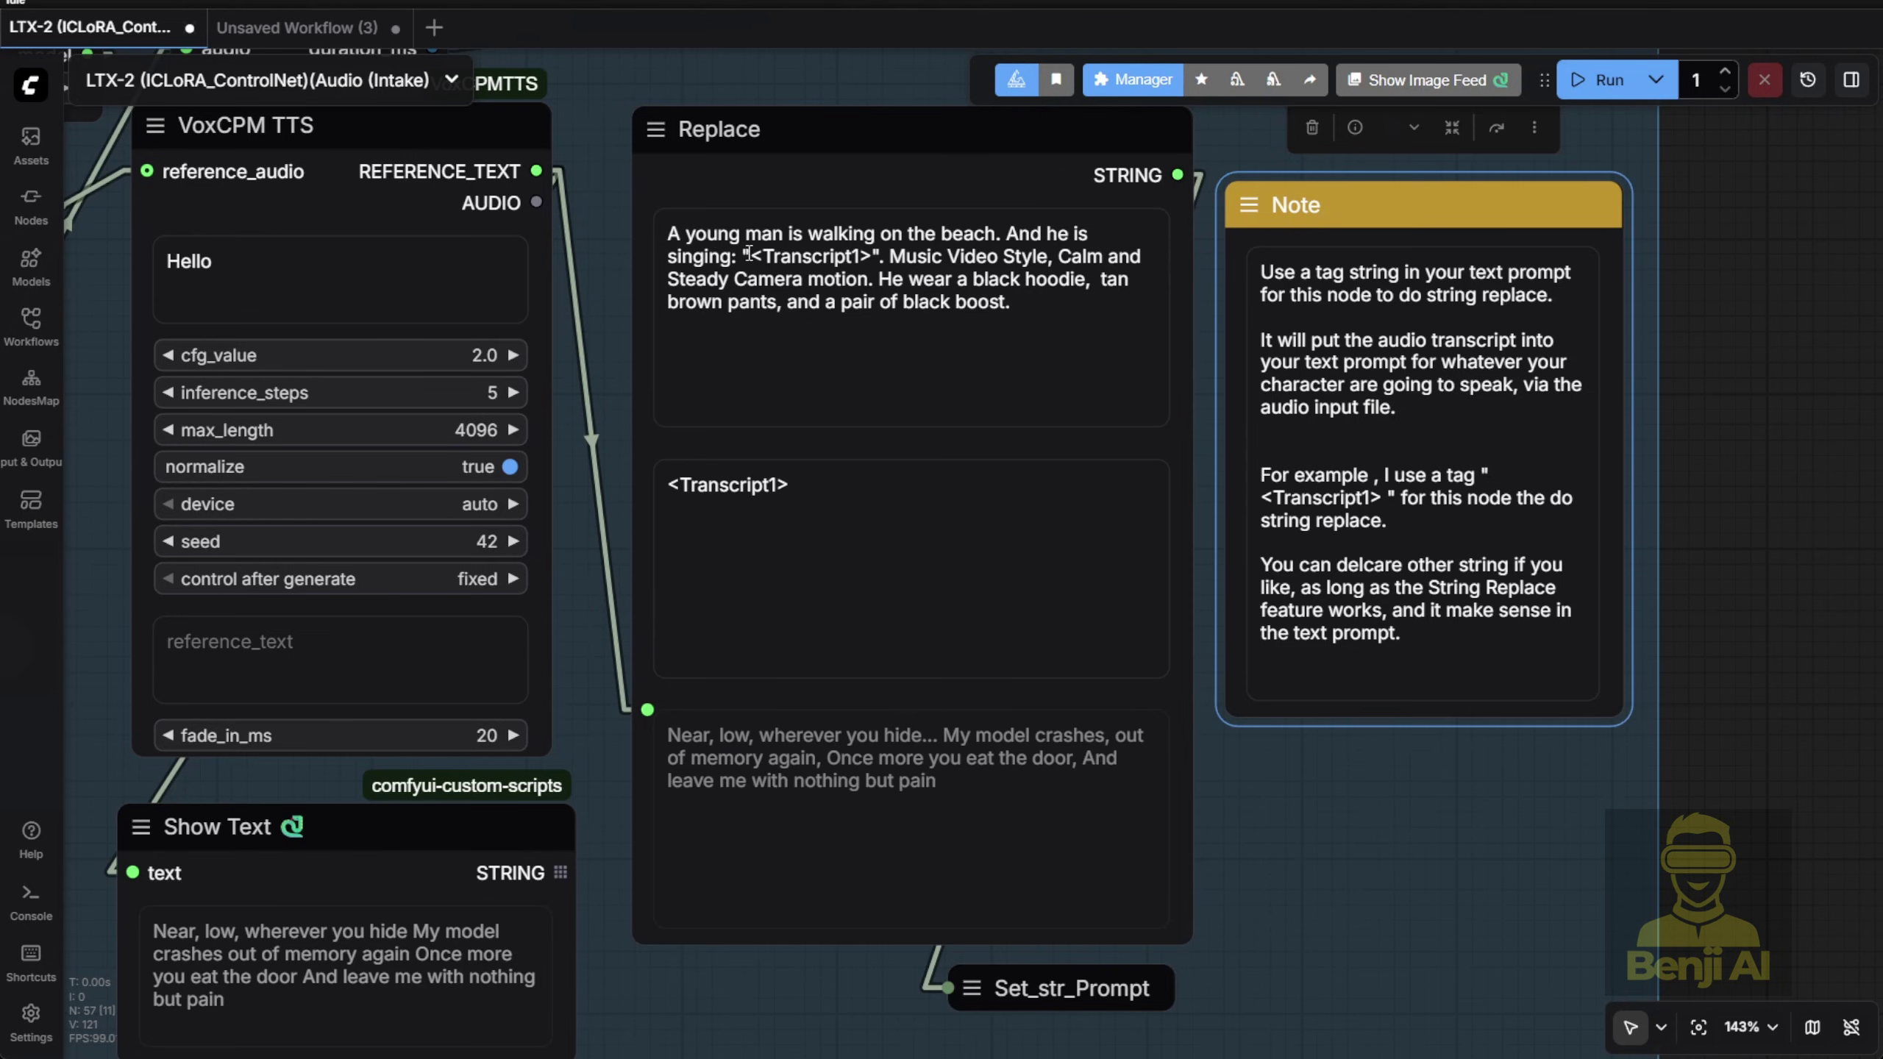
{"action": "left_click_drag", "start_coordinate": [743, 255], "coordinate": [887, 255]}
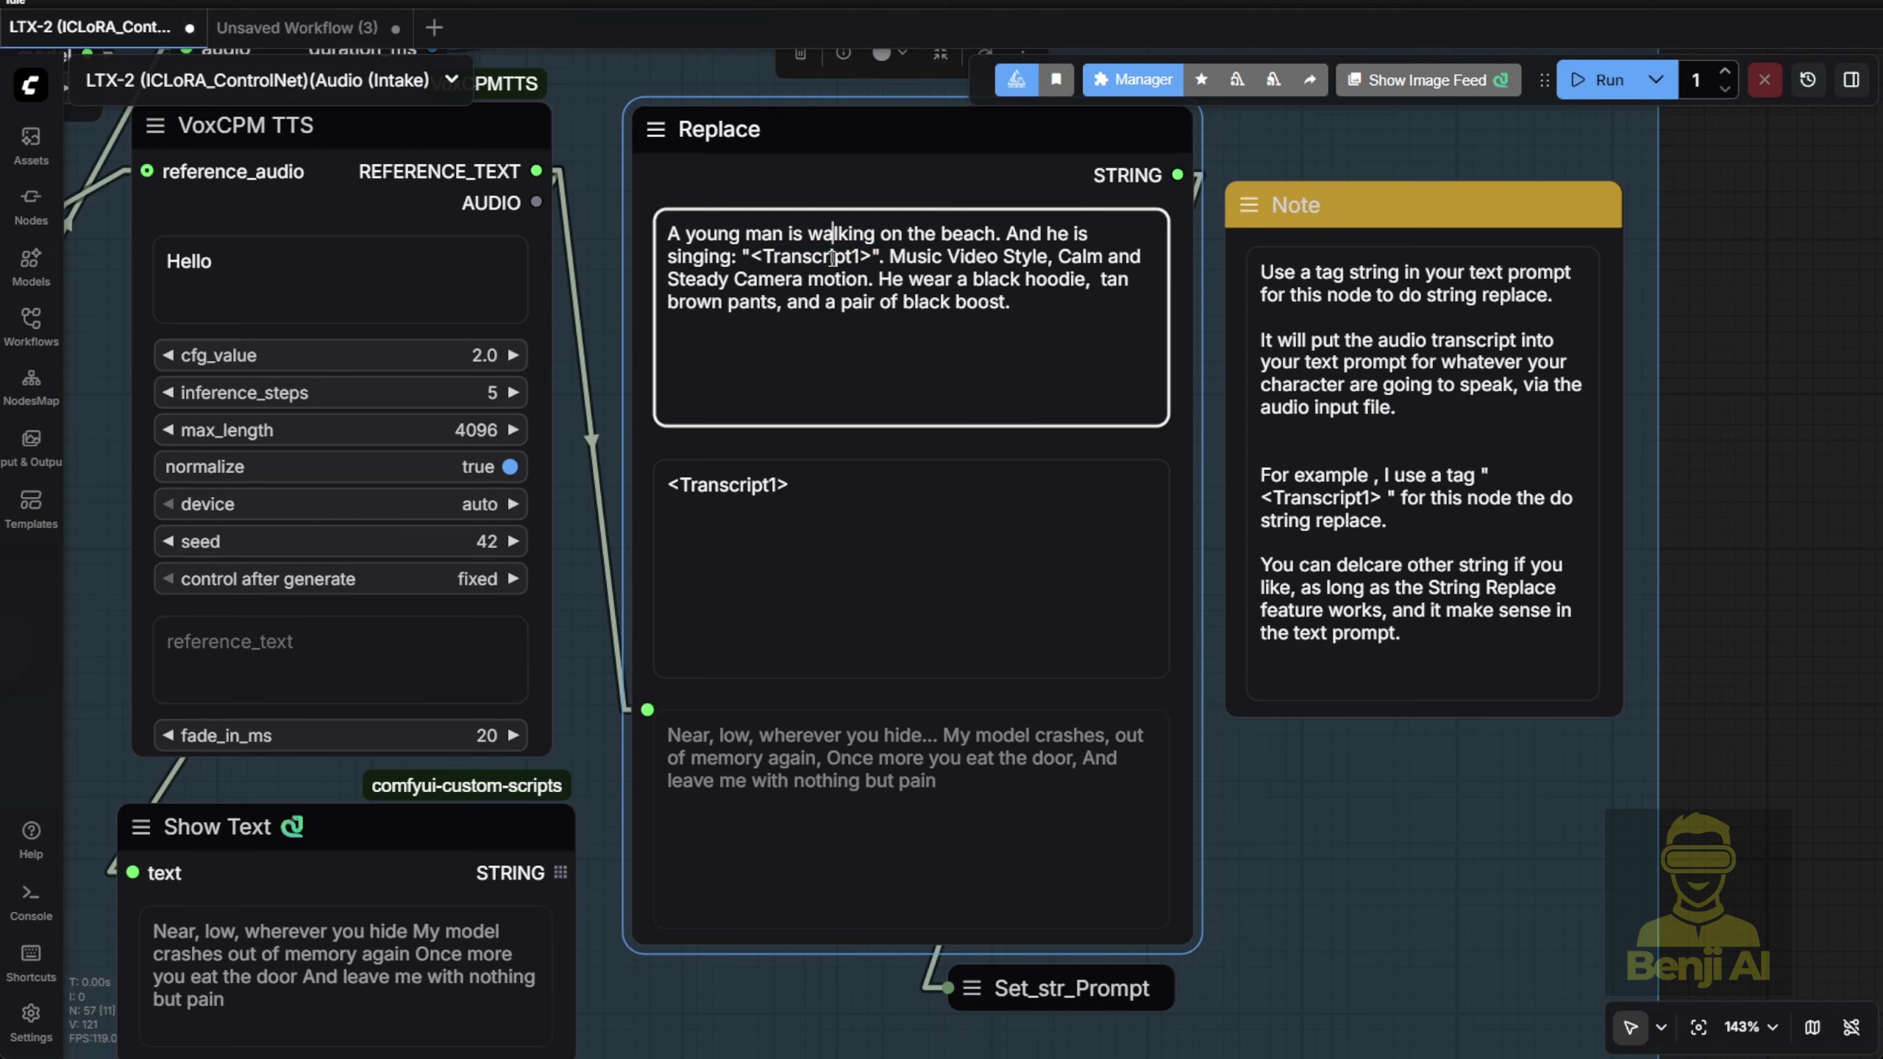
{"action": "scroll", "coordinate": [694, 586], "scroll_direction": "down", "scroll_amount": 3}
{"action": "left_click_drag", "start_coordinate": [704, 913], "coordinate": [1112, 782]}
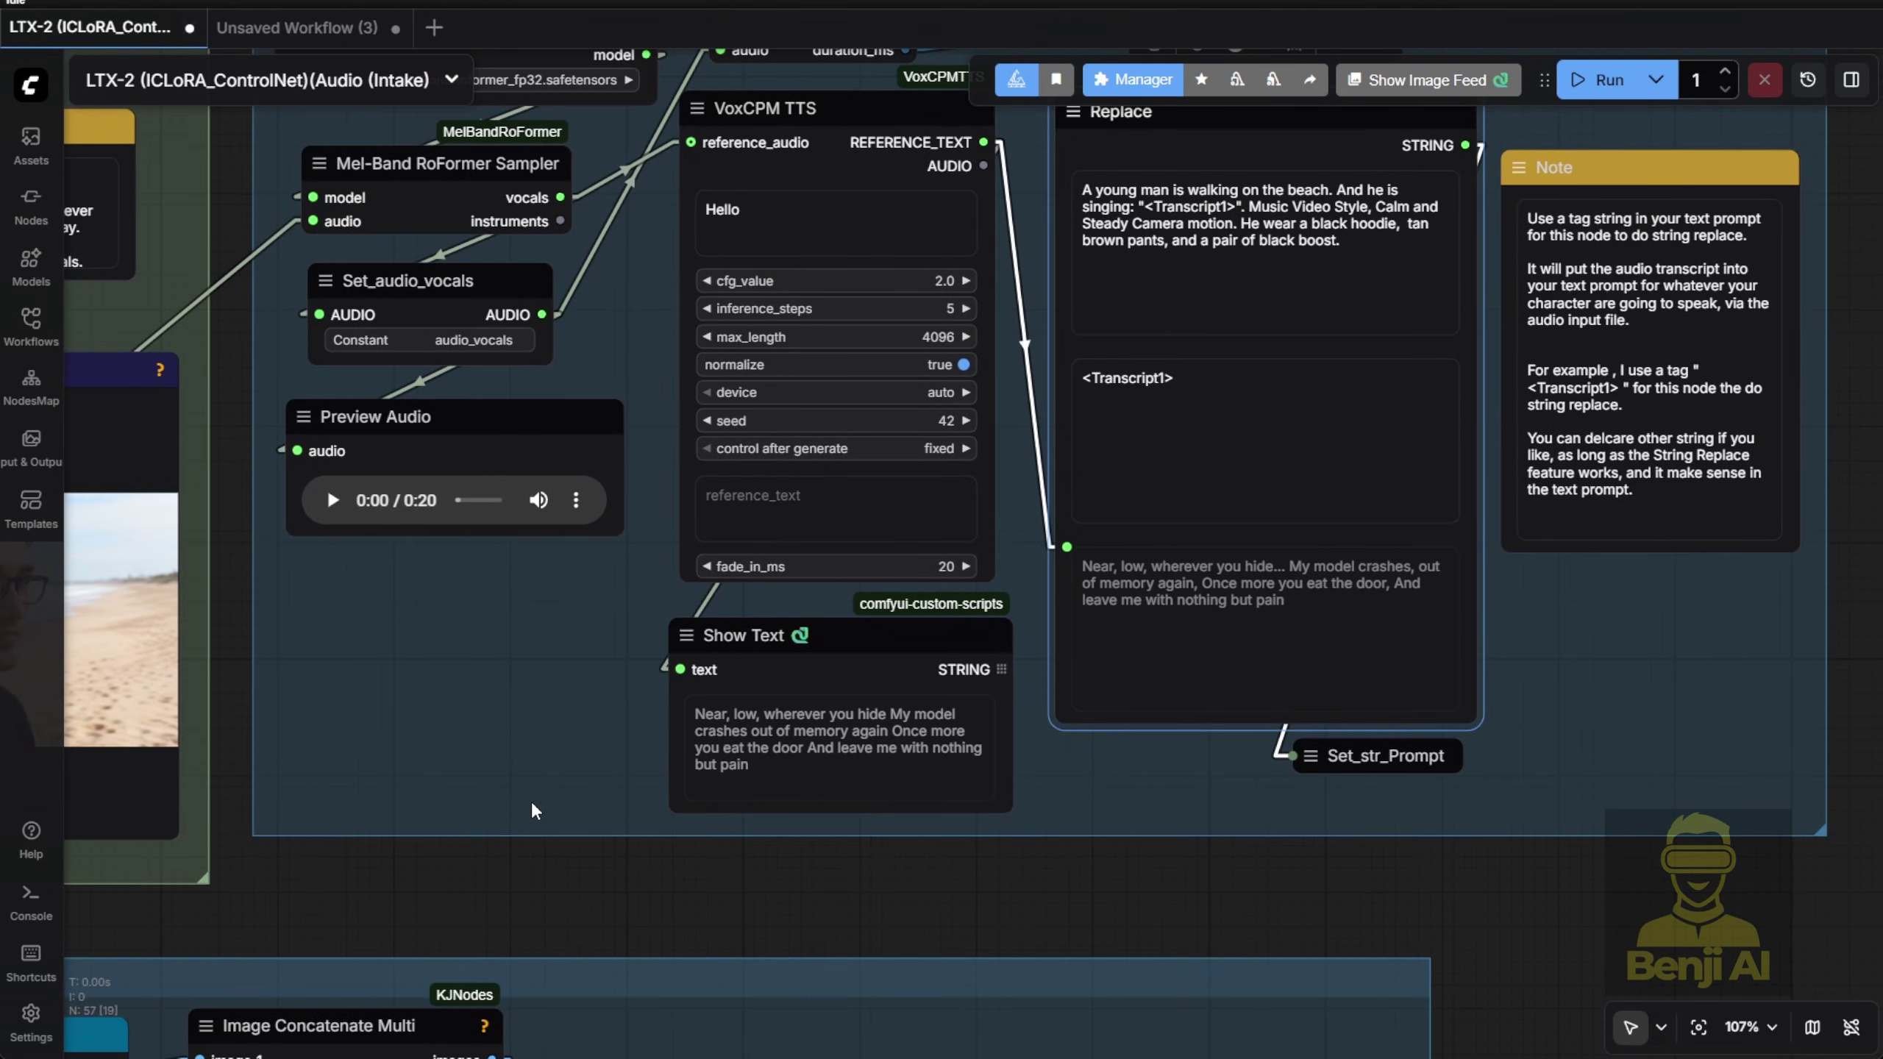
{"action": "scroll", "coordinate": [532, 811], "scroll_direction": "down", "scroll_amount": 4}
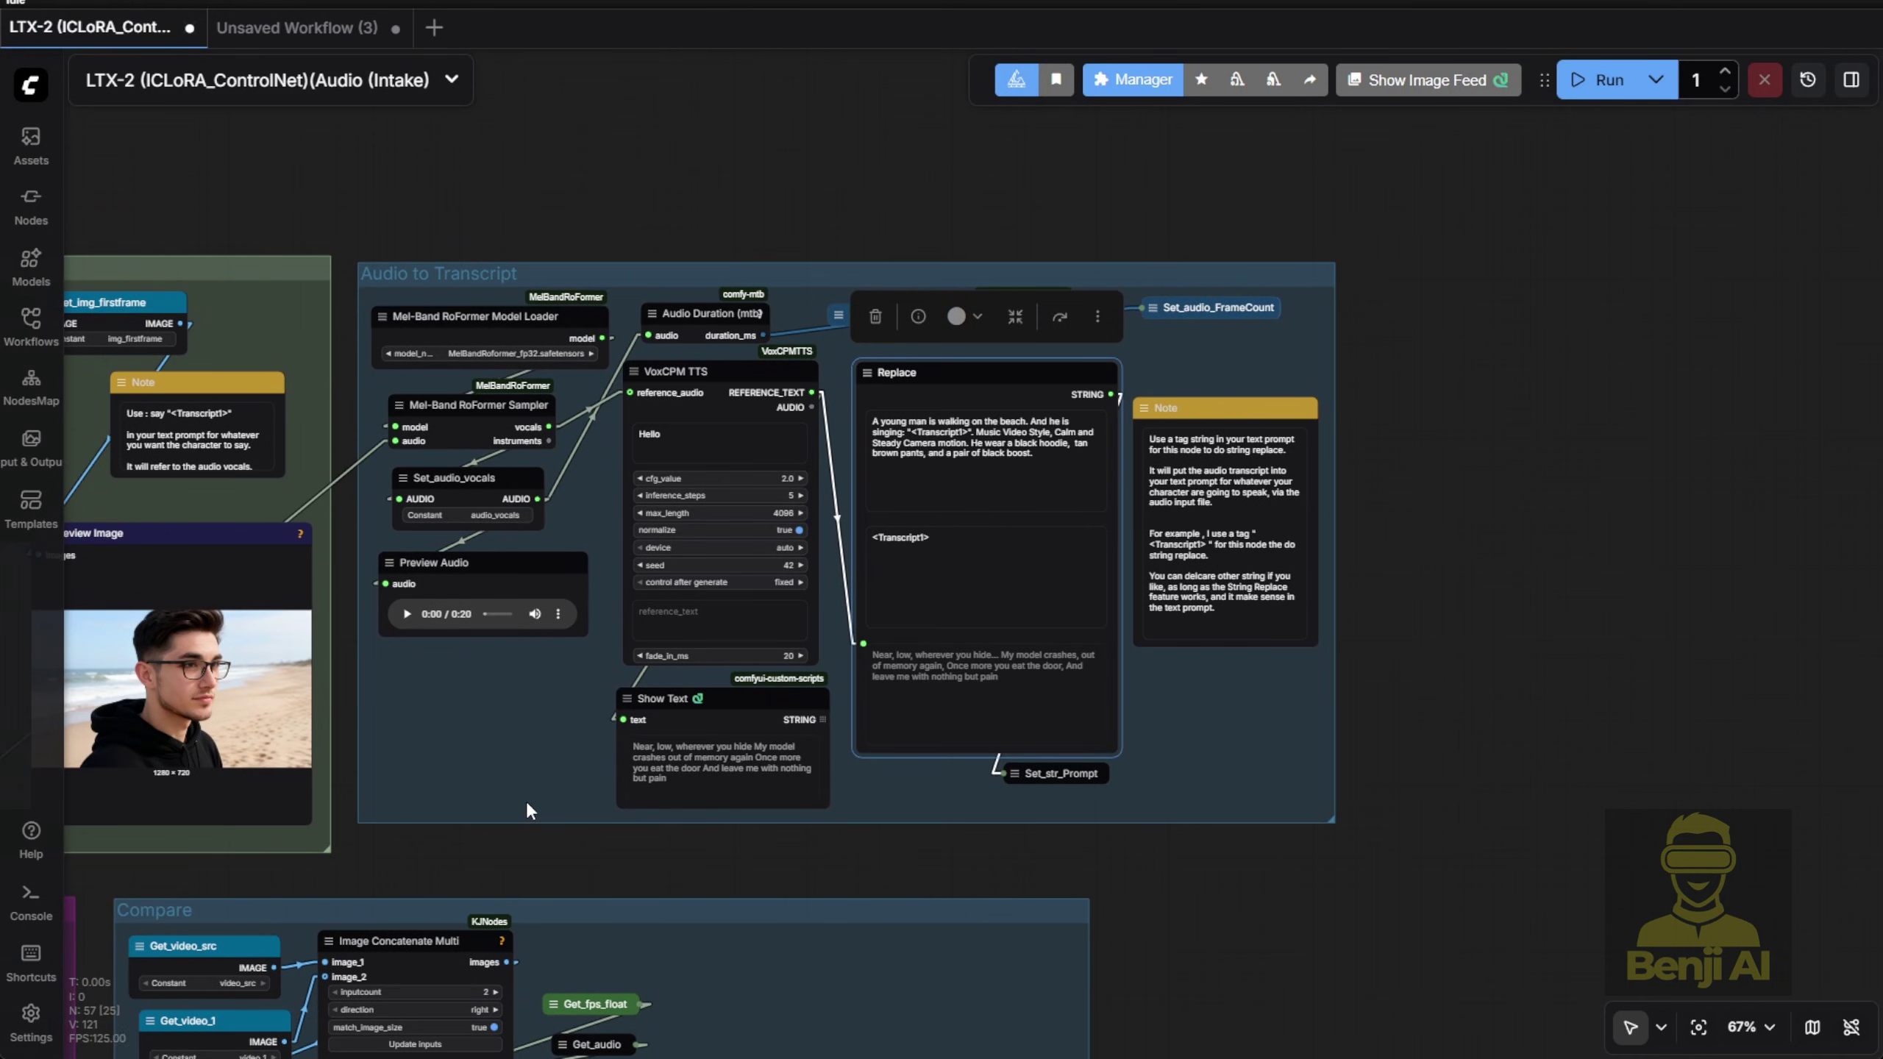
{"action": "left_click_drag", "start_coordinate": [505, 803], "coordinate": [1524, 405]}
{"action": "scroll", "coordinate": [1087, 693], "scroll_direction": "down", "scroll_amount": 3}
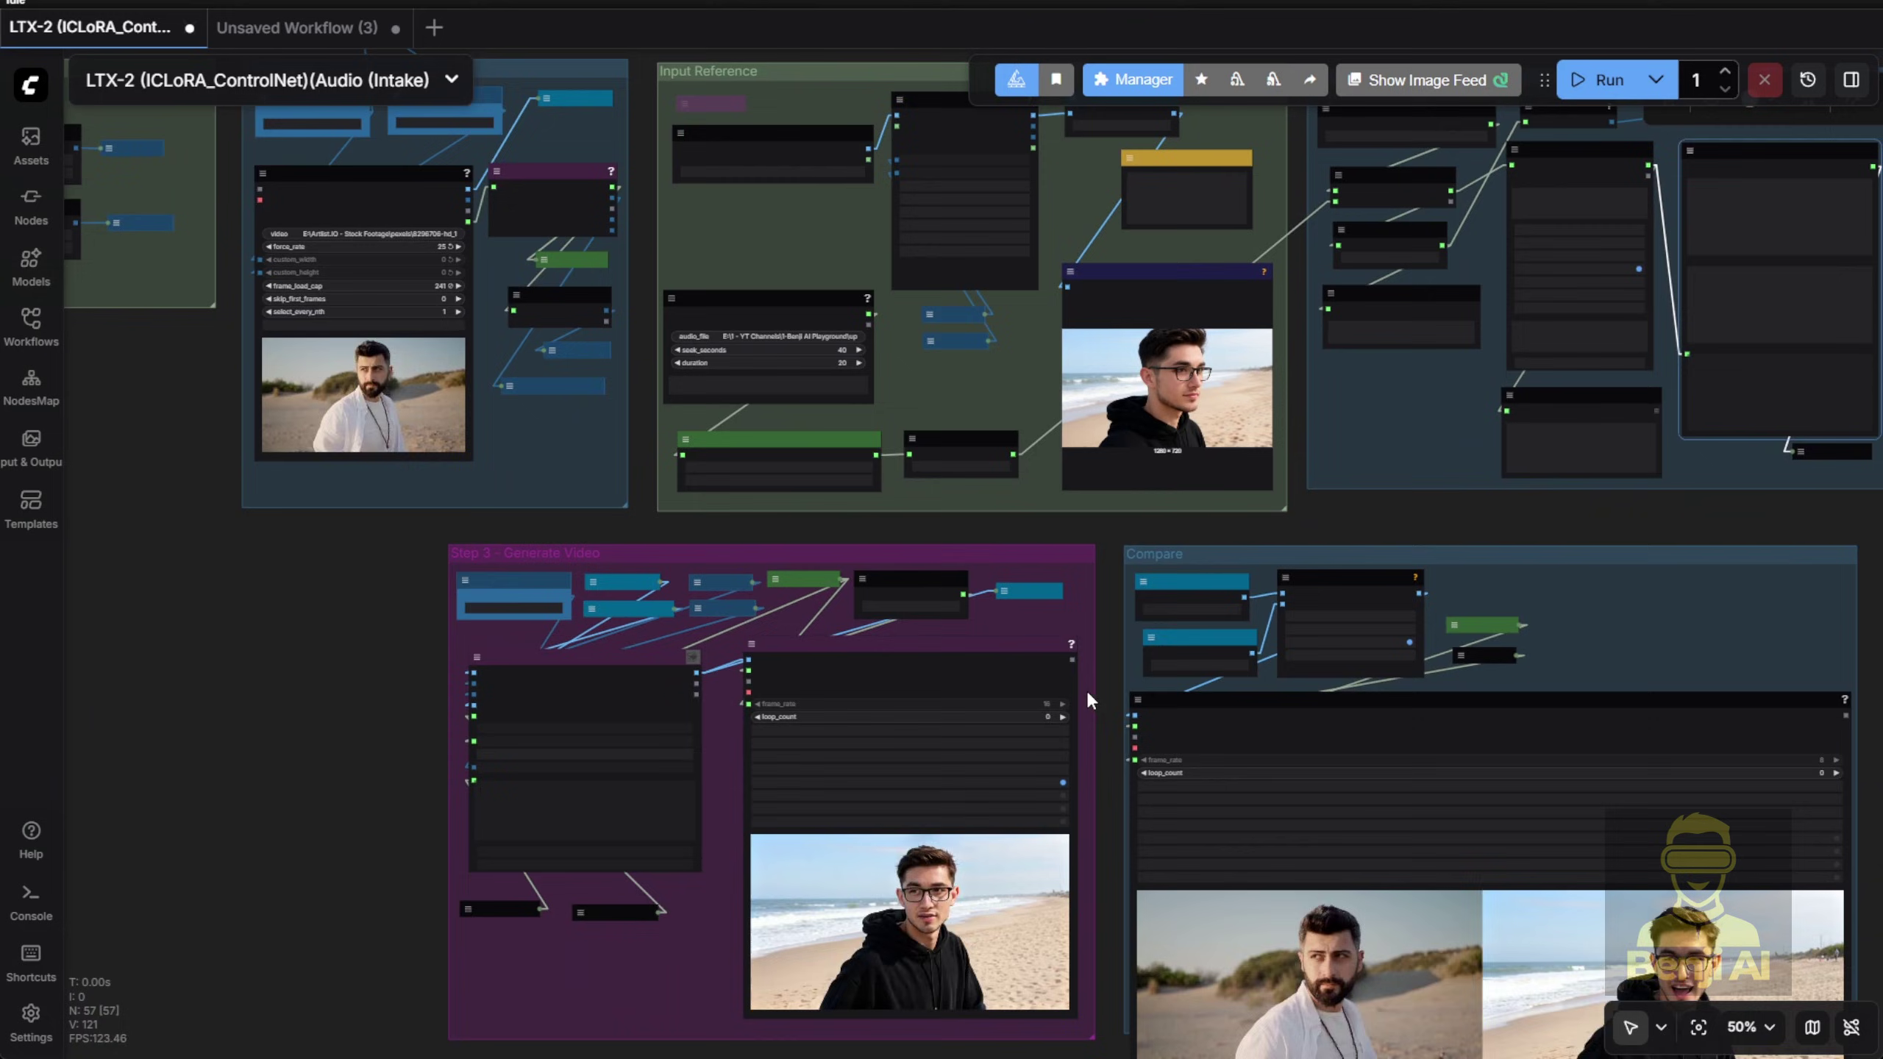
{"action": "left_click_drag", "start_coordinate": [640, 915], "coordinate": [542, 635]}
{"action": "scroll", "coordinate": [912, 690], "scroll_direction": "up", "scroll_amount": 4}
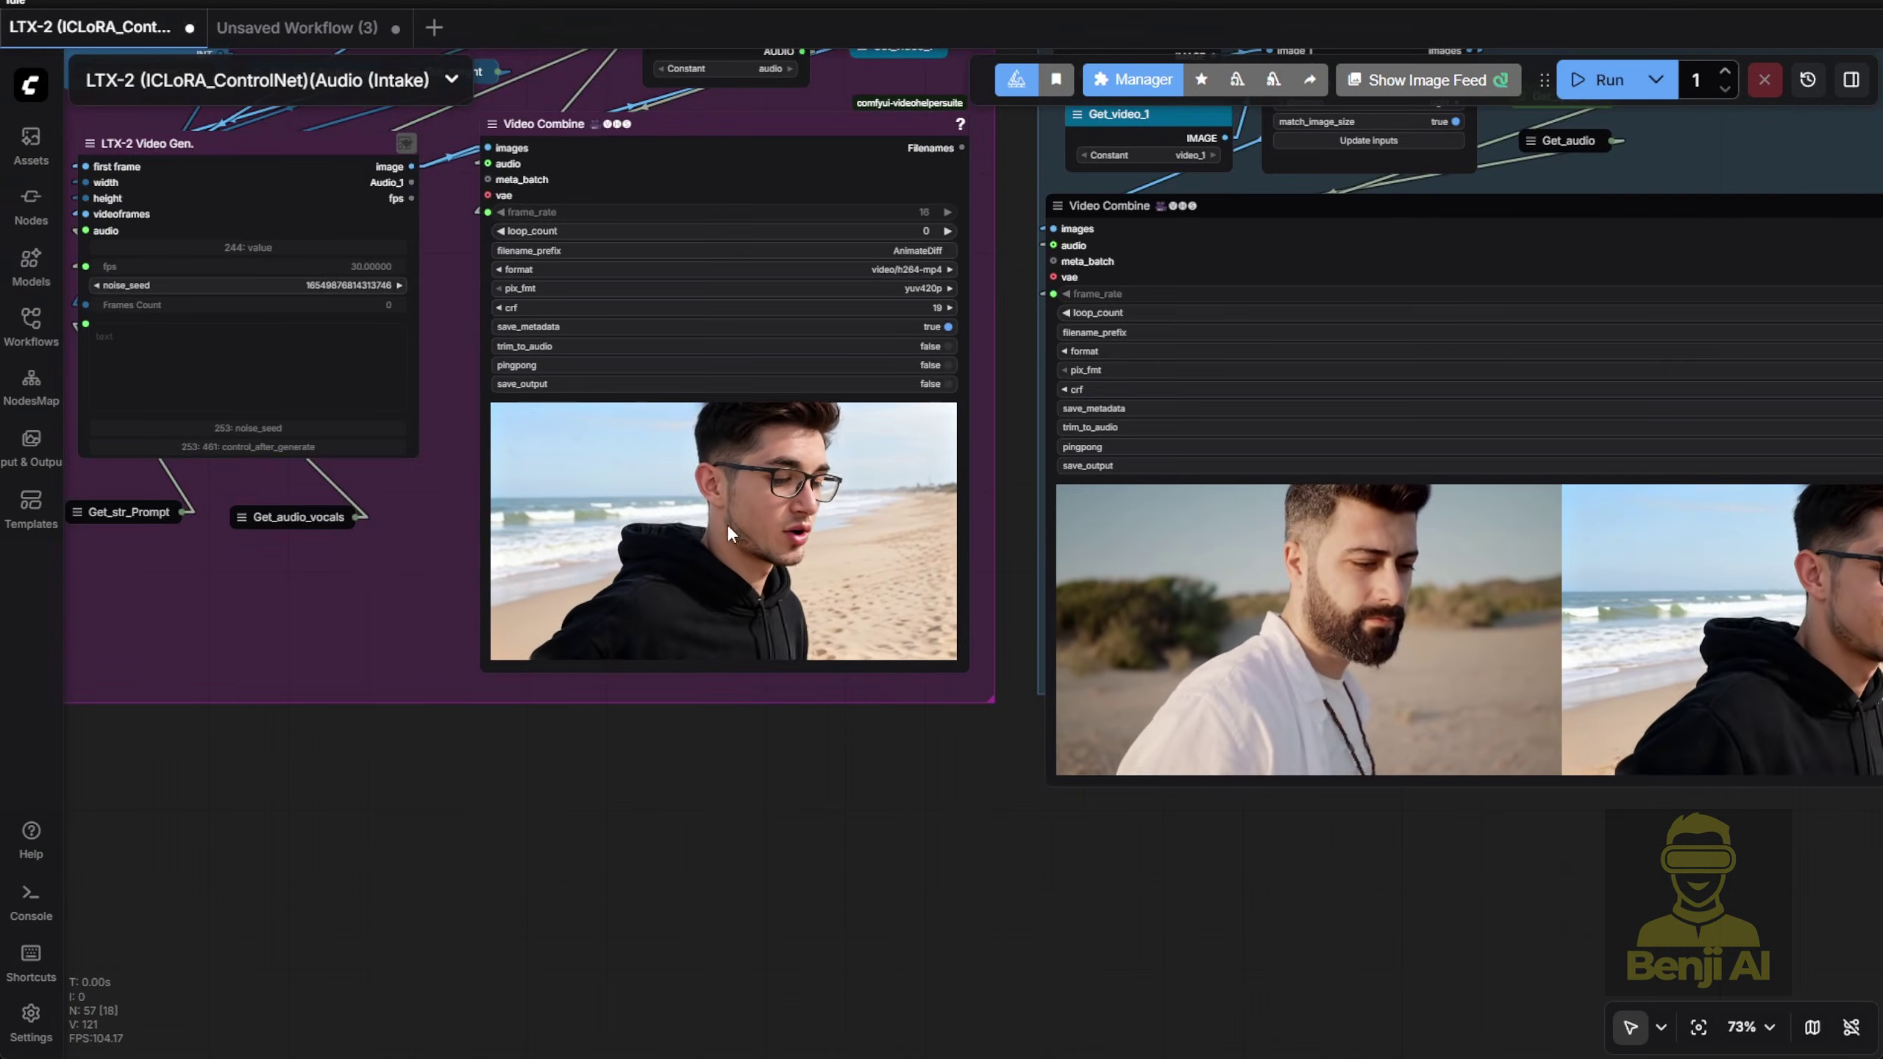
{"action": "left_click_drag", "start_coordinate": [1036, 808], "coordinate": [417, 869]}
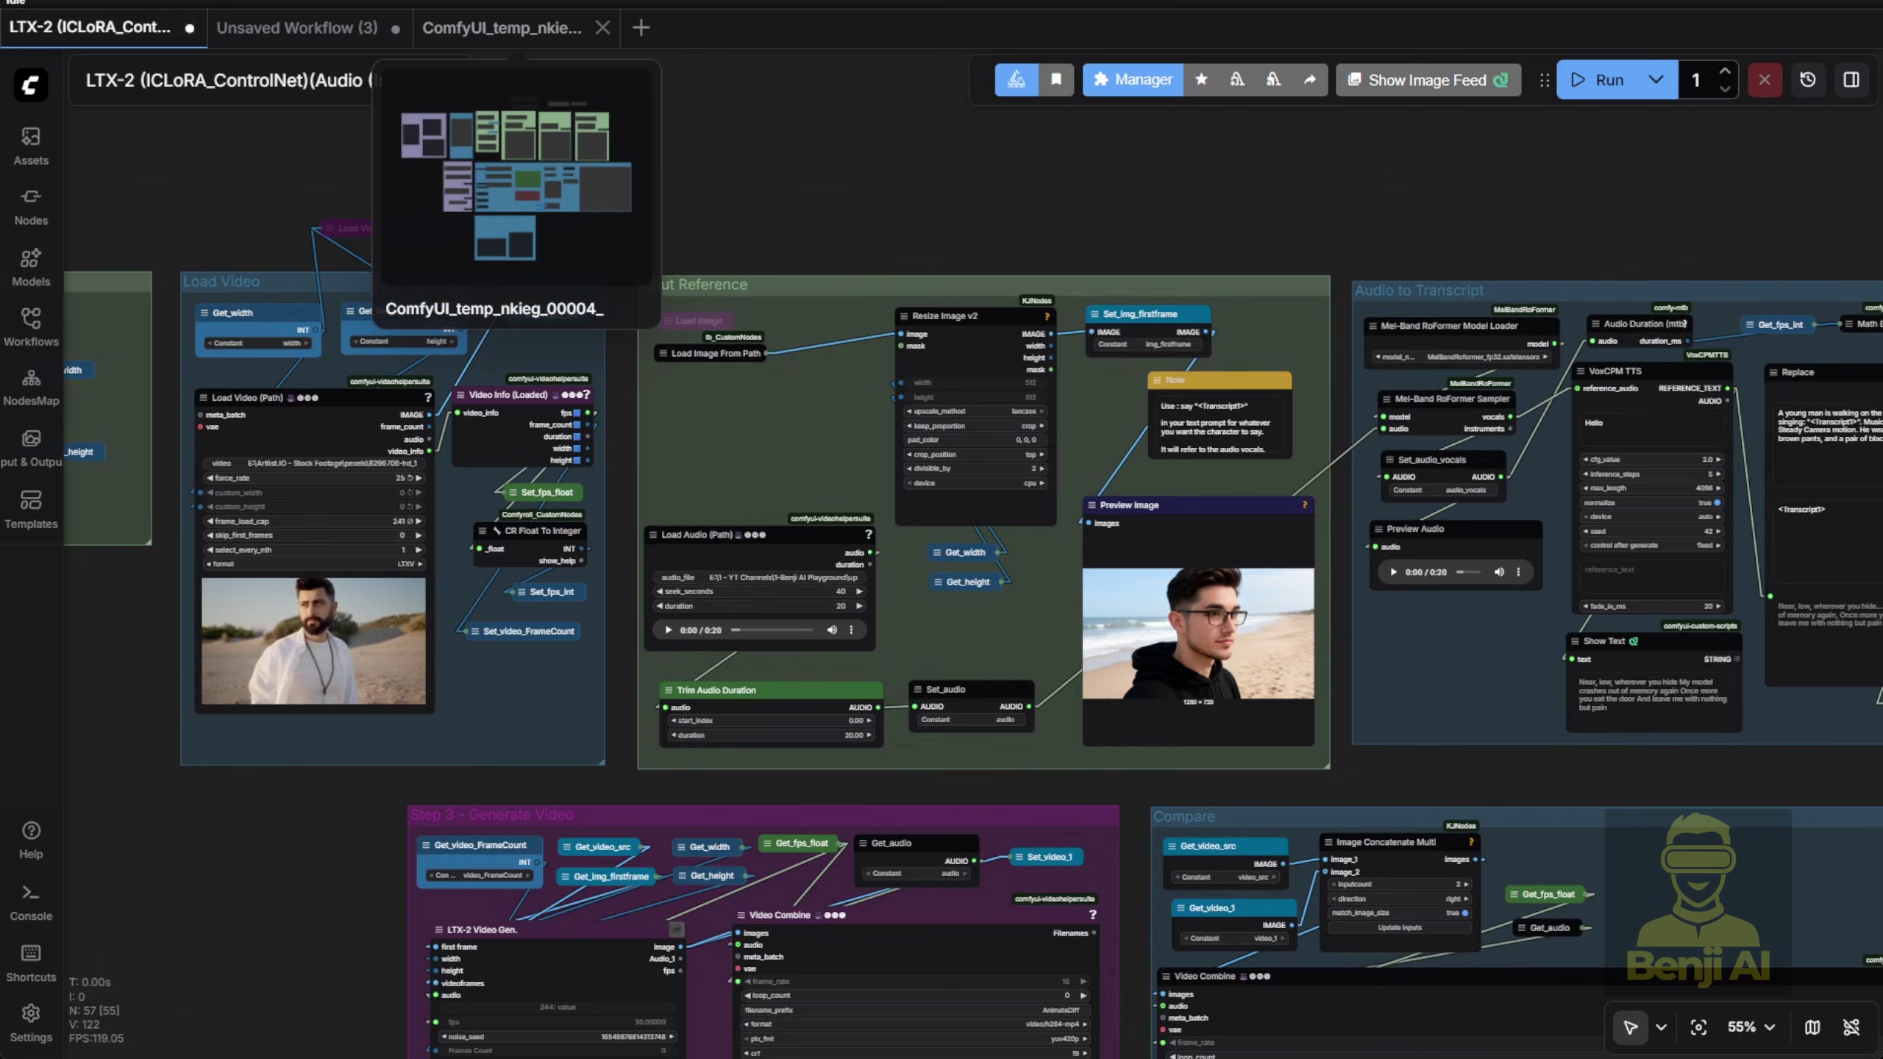
Switch to the ComfyUI_temp Qwen image edit workflow and view its reference image previews
{"action": "left_click", "coordinate": [502, 27]}
{"action": "left_click_drag", "start_coordinate": [984, 816], "coordinate": [1176, 953]}
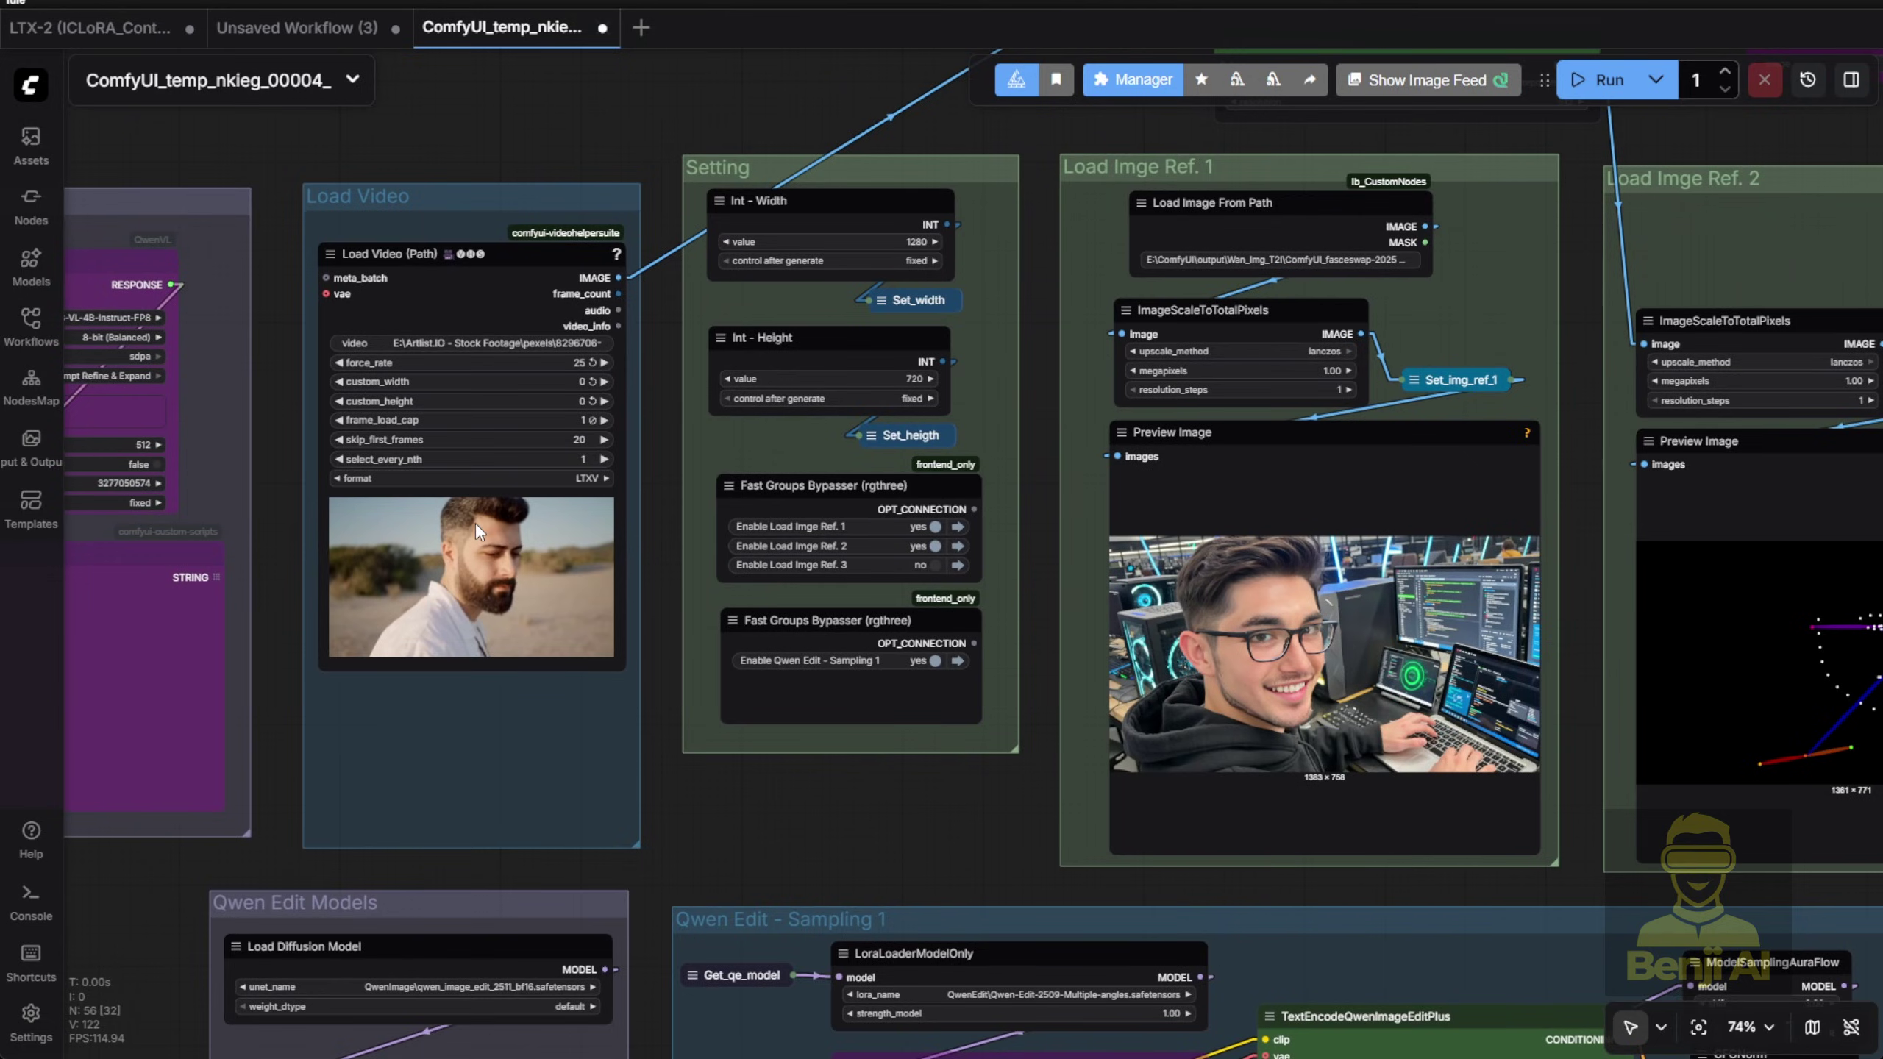
{"action": "scroll", "coordinate": [437, 571], "scroll_direction": "up", "scroll_amount": 3}
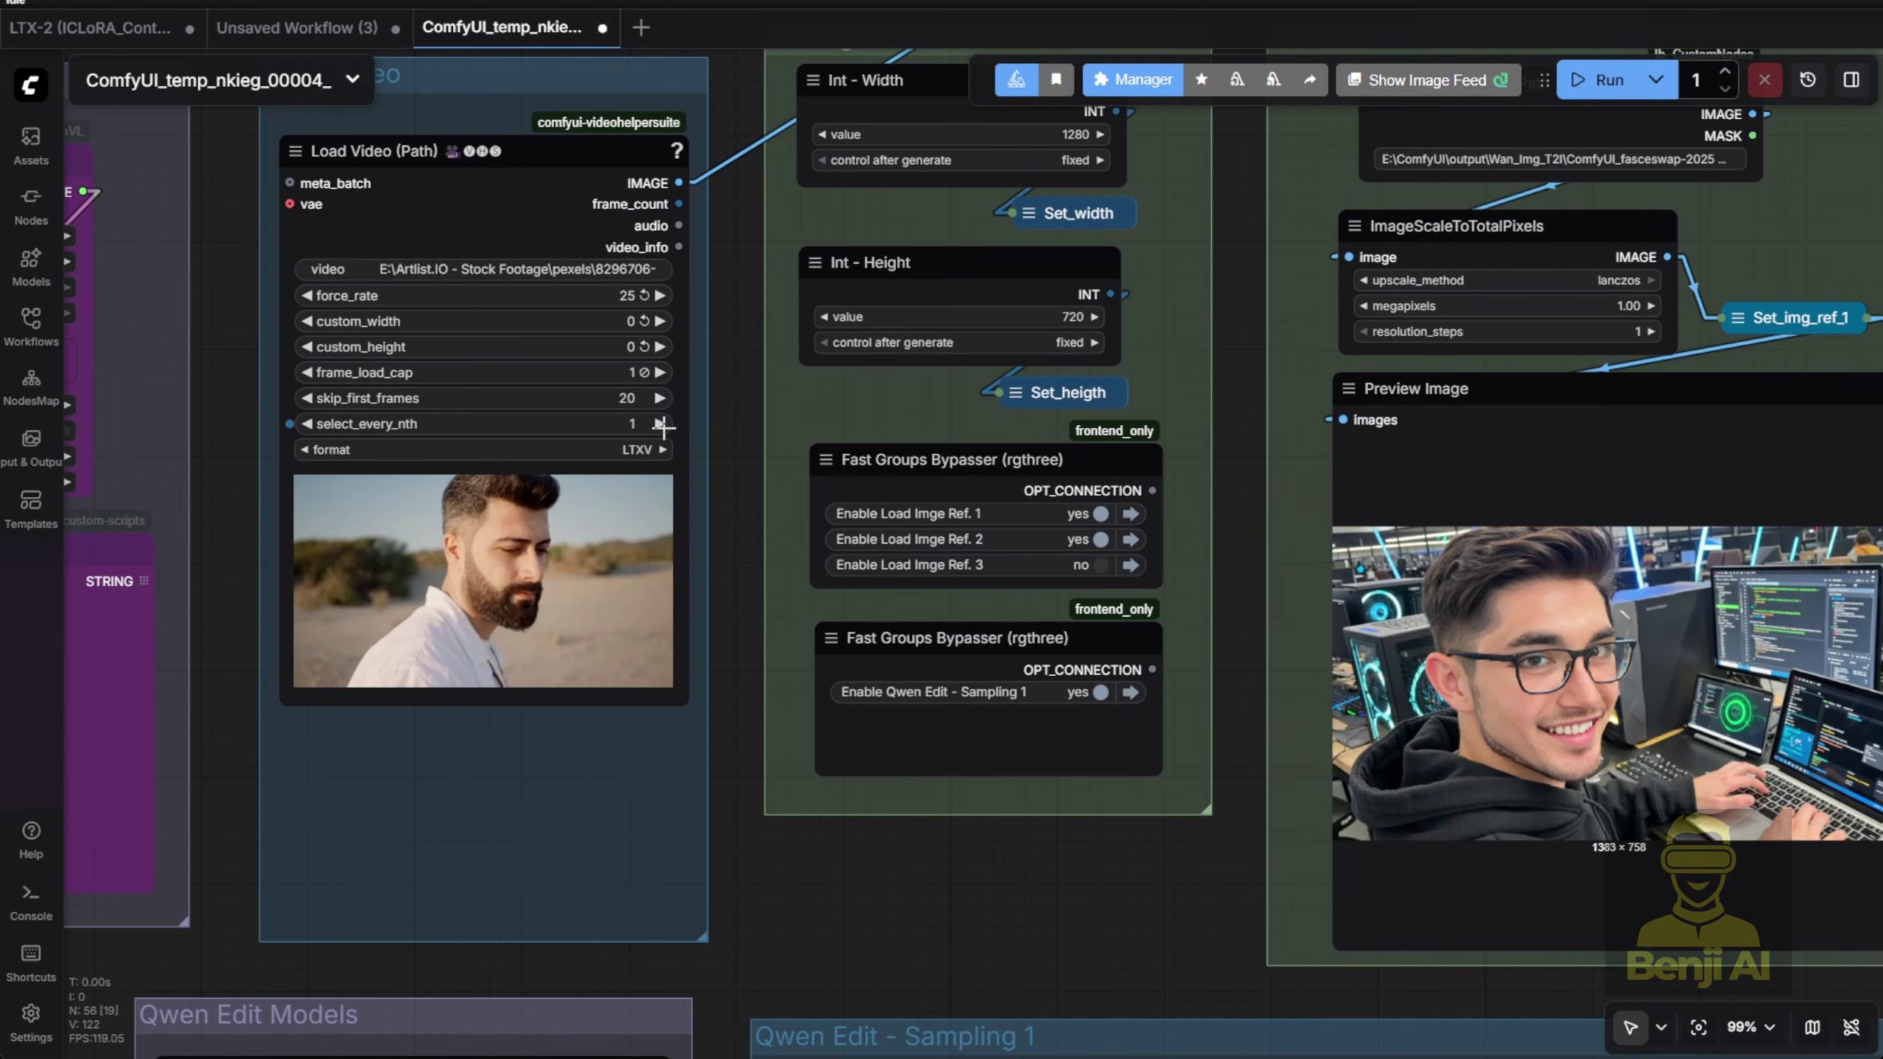
{"action": "left_click_drag", "start_coordinate": [710, 360], "coordinate": [159, 788]}
{"action": "left_click_drag", "start_coordinate": [834, 298], "coordinate": [690, 289]}
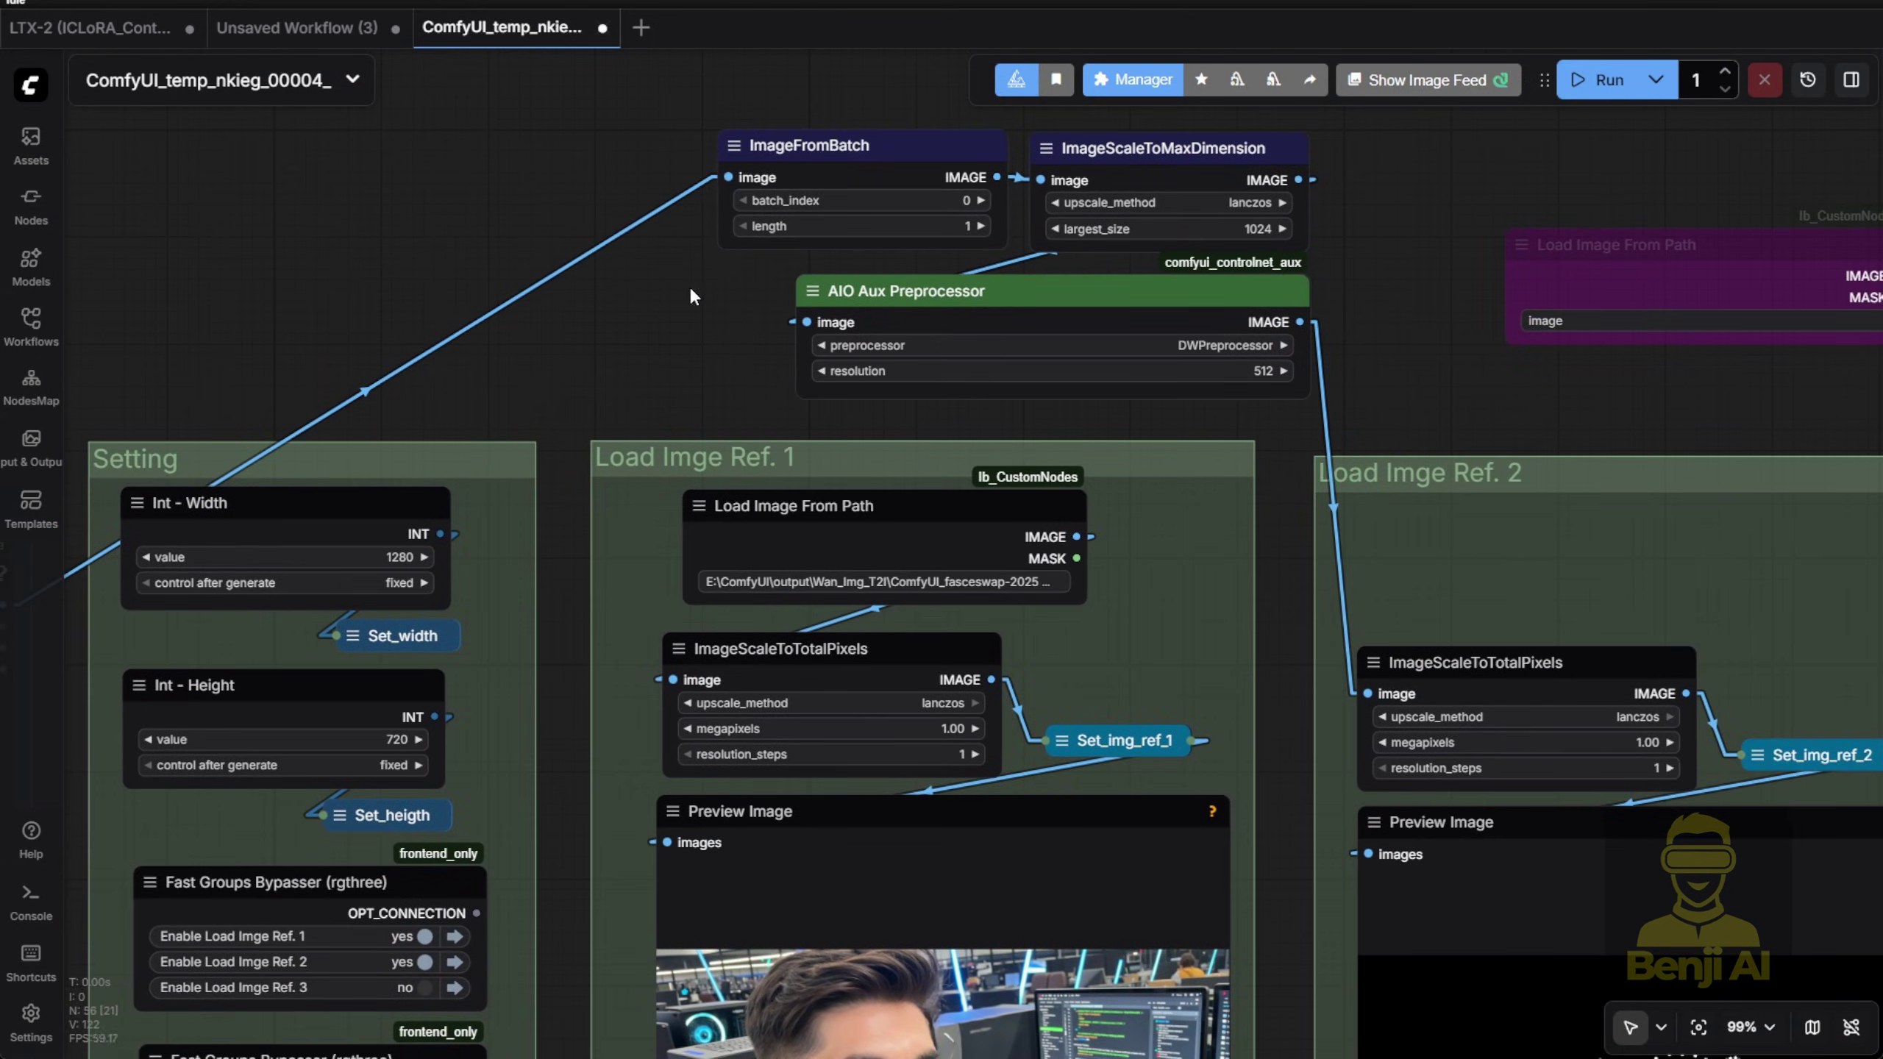
Move over to the Qwen Edit prompt and sampling nodes showing the black-hoodie beach portrait
{"action": "scroll", "coordinate": [772, 768], "scroll_direction": "down", "scroll_amount": 7}
{"action": "scroll", "coordinate": [772, 768], "scroll_direction": "right", "scroll_amount": 3}
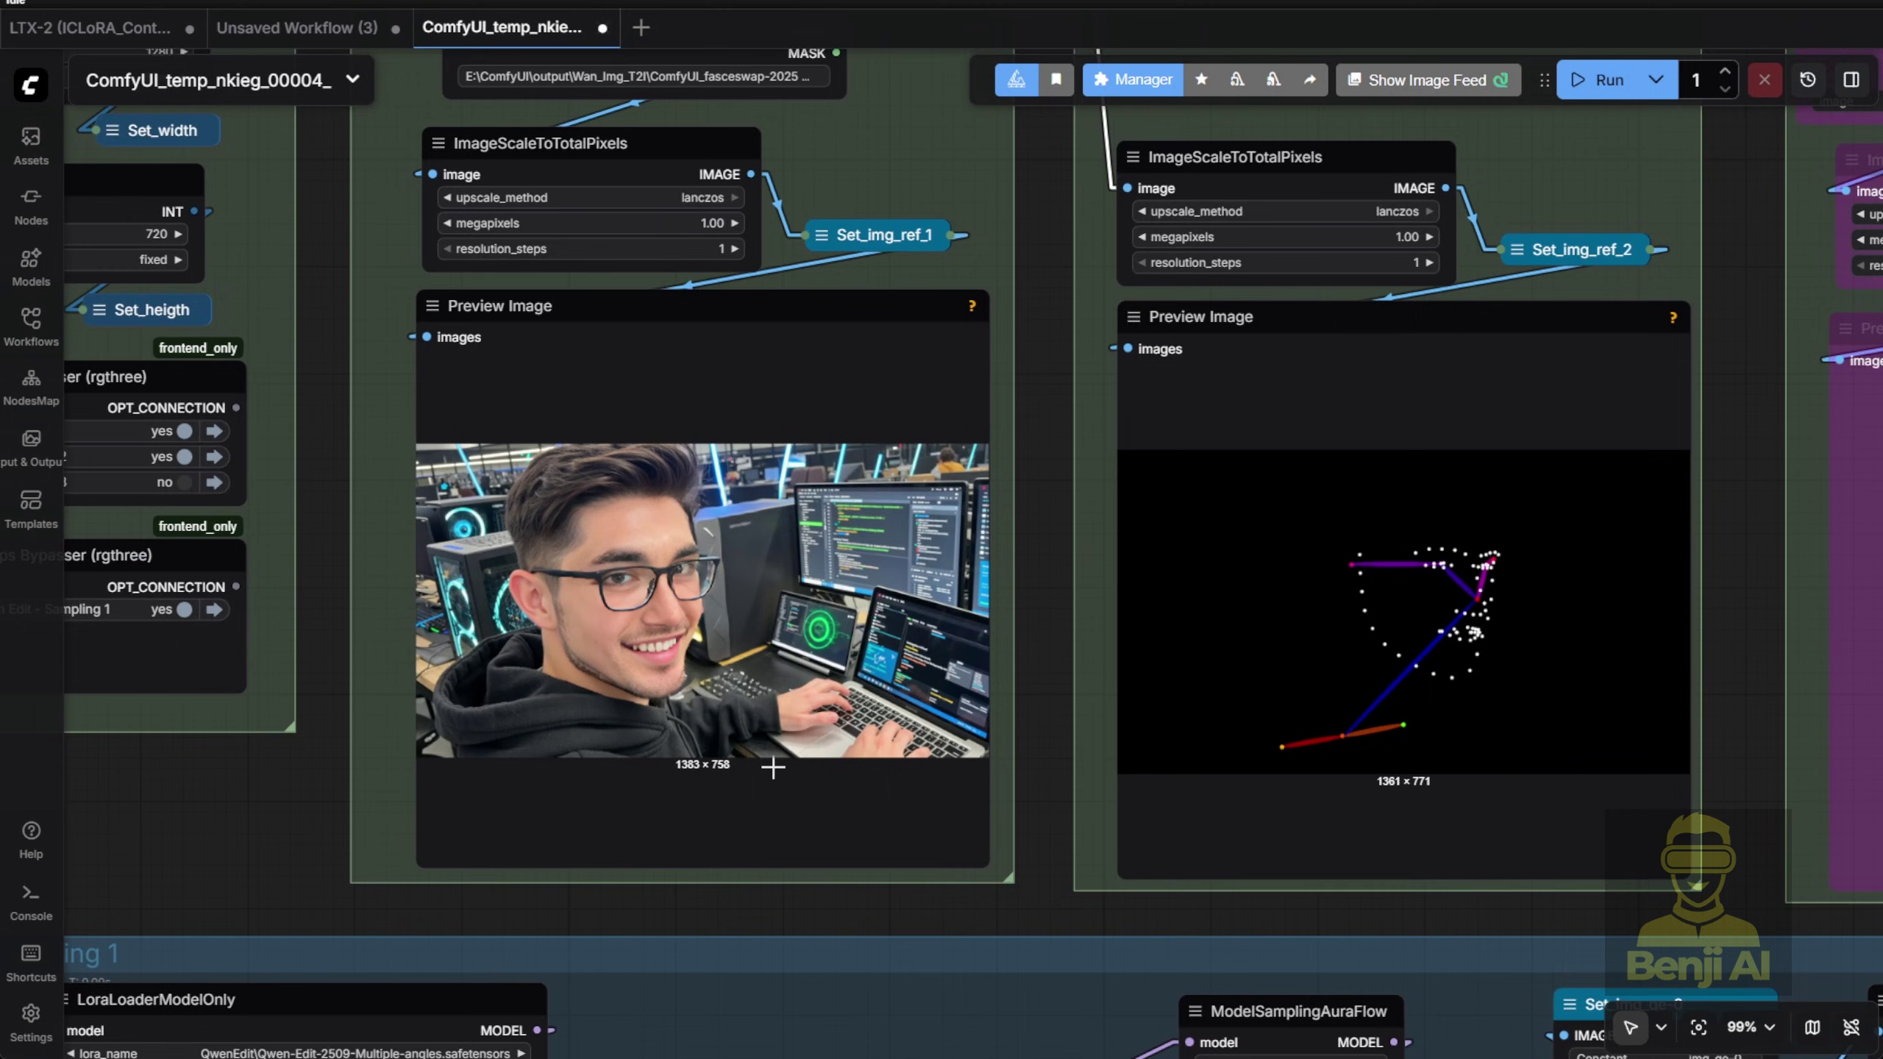
{"action": "scroll", "coordinate": [671, 593], "scroll_direction": "down", "scroll_amount": 3}
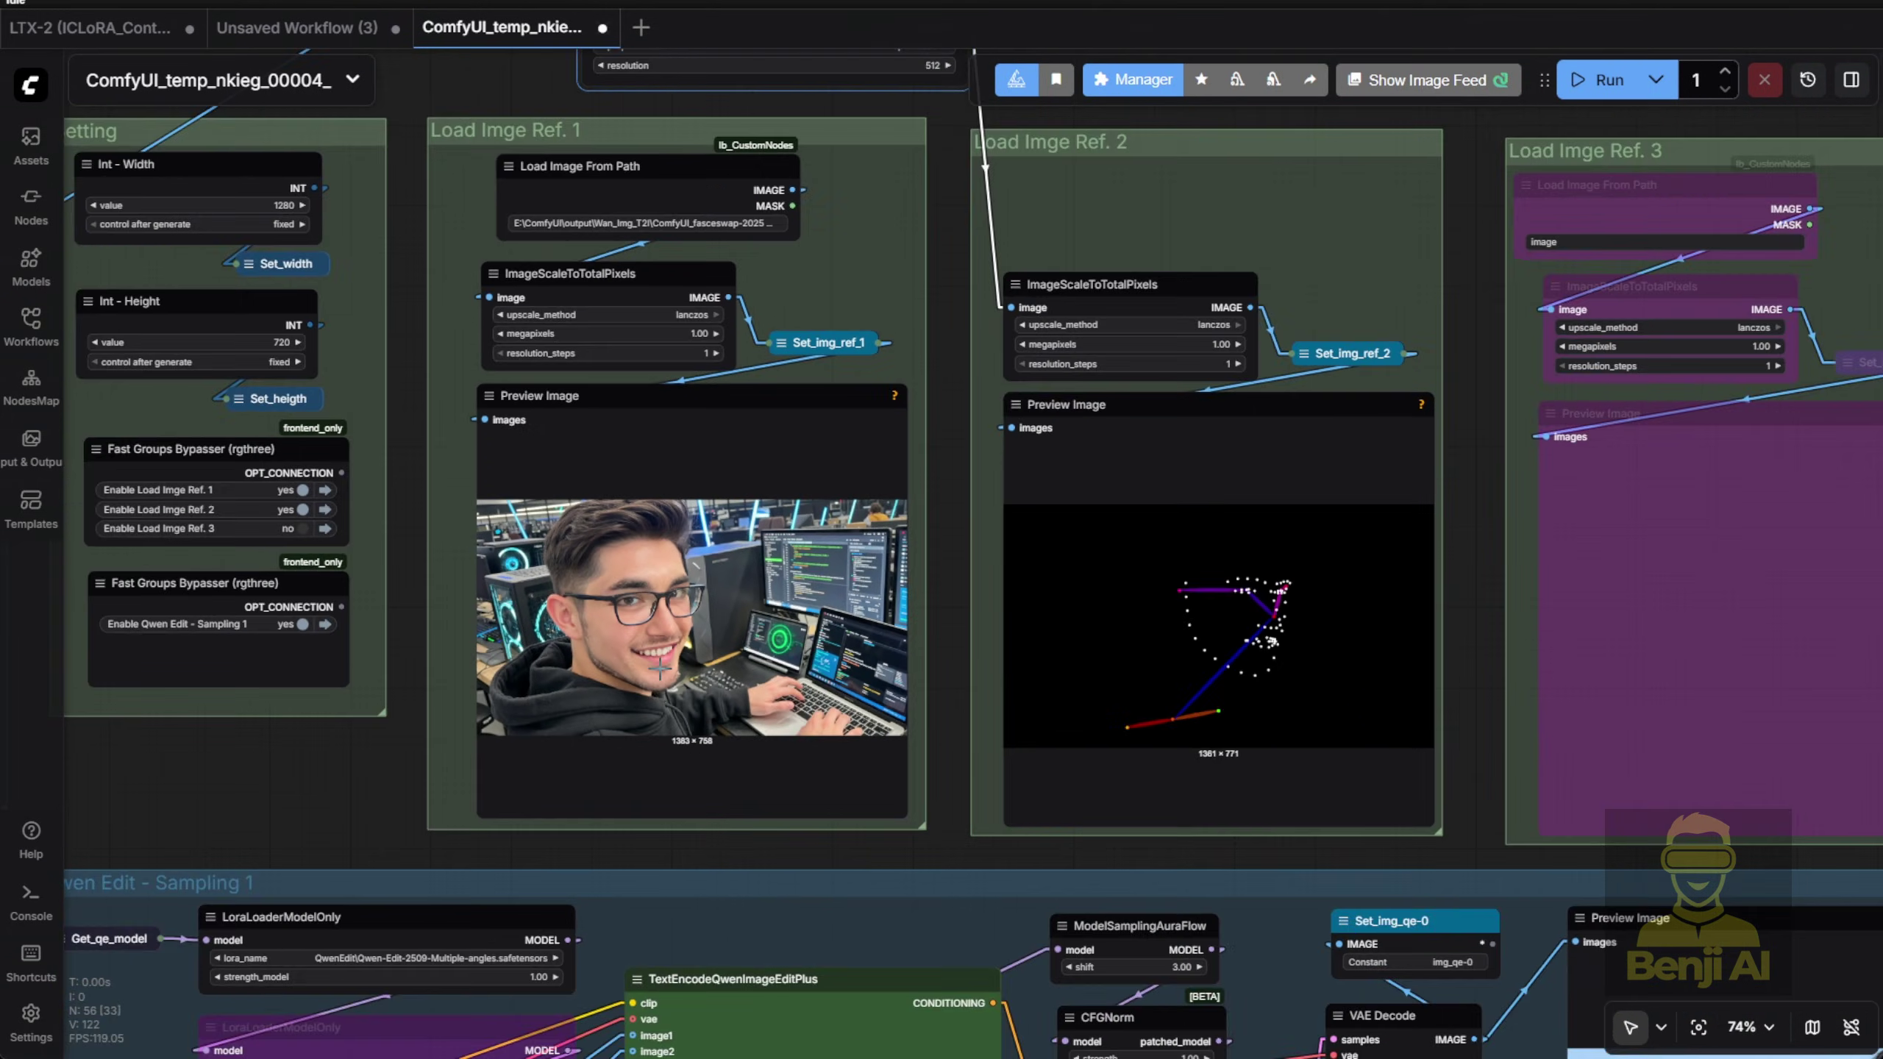
{"action": "scroll", "coordinate": [829, 855], "scroll_direction": "down", "scroll_amount": 9}
{"action": "scroll", "coordinate": [829, 855], "scroll_direction": "right", "scroll_amount": 10}
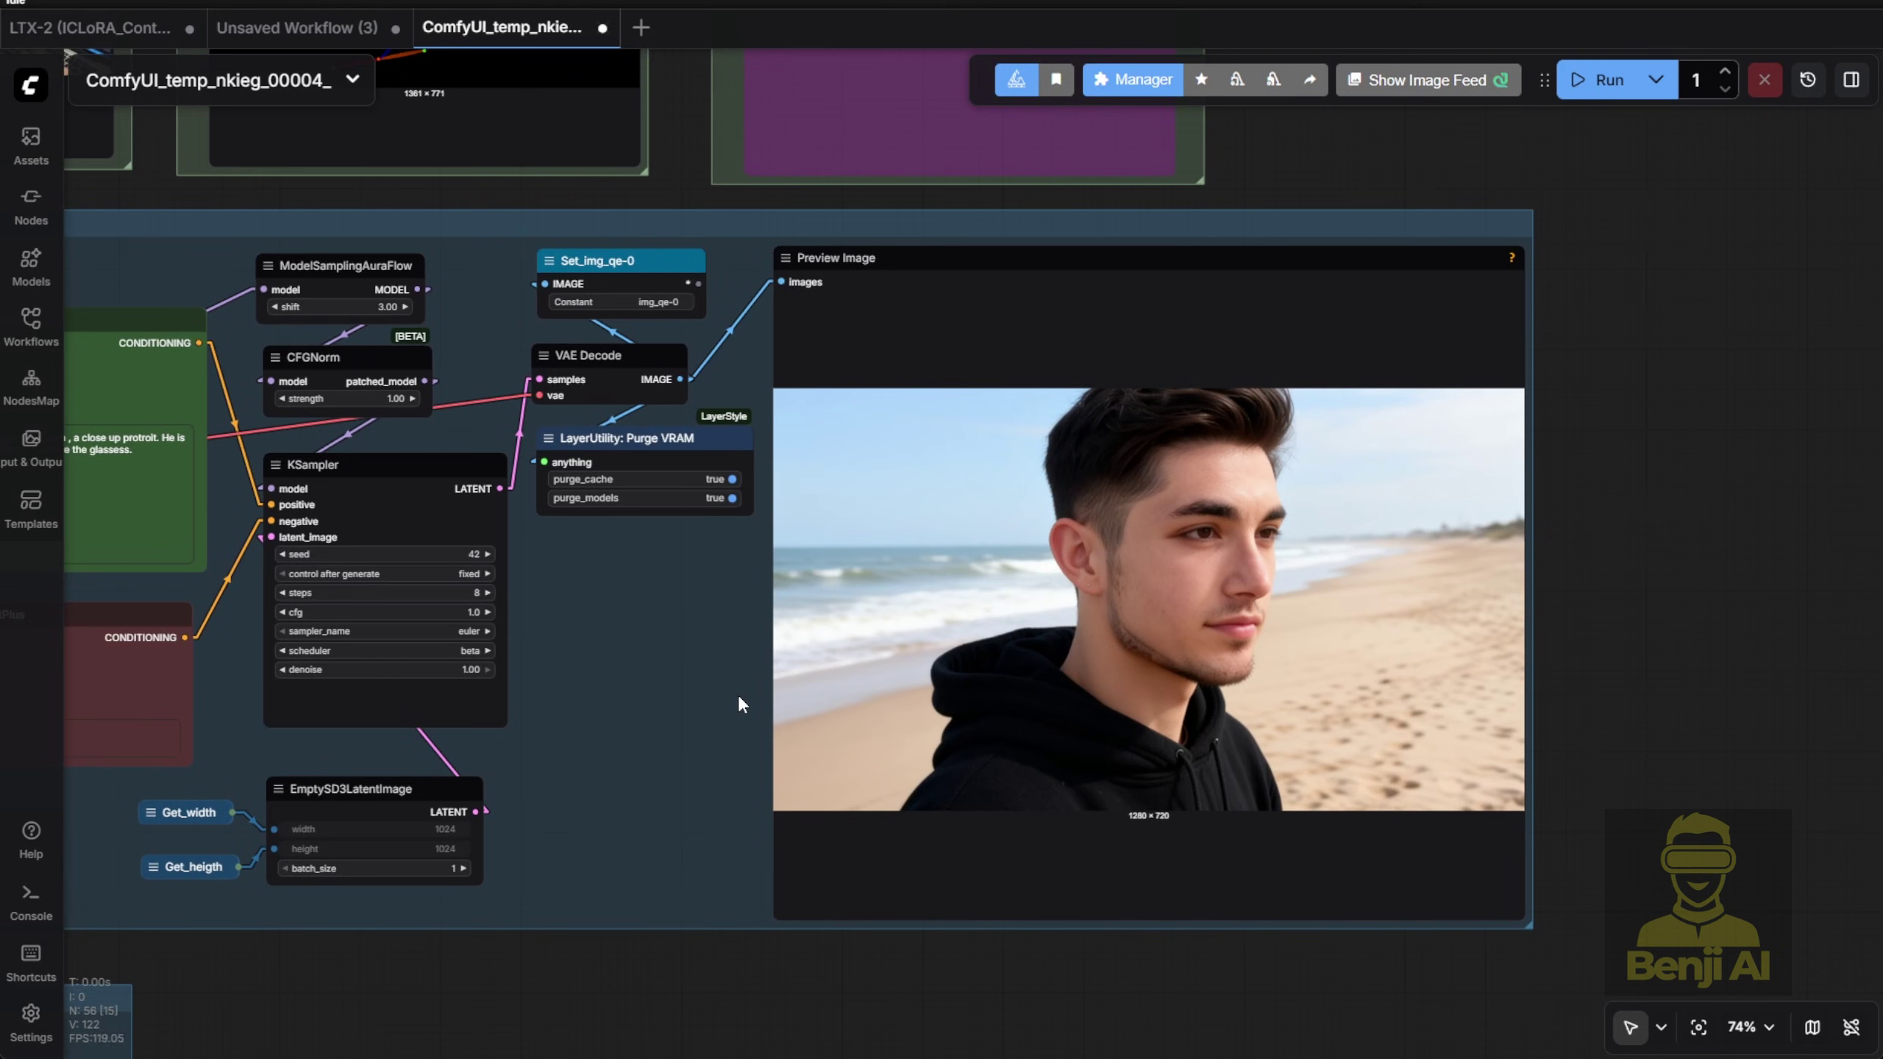
{"action": "left_click_drag", "start_coordinate": [739, 695], "coordinate": [1107, 697]}
{"action": "scroll", "coordinate": [371, 518], "scroll_direction": "up", "scroll_amount": 2}
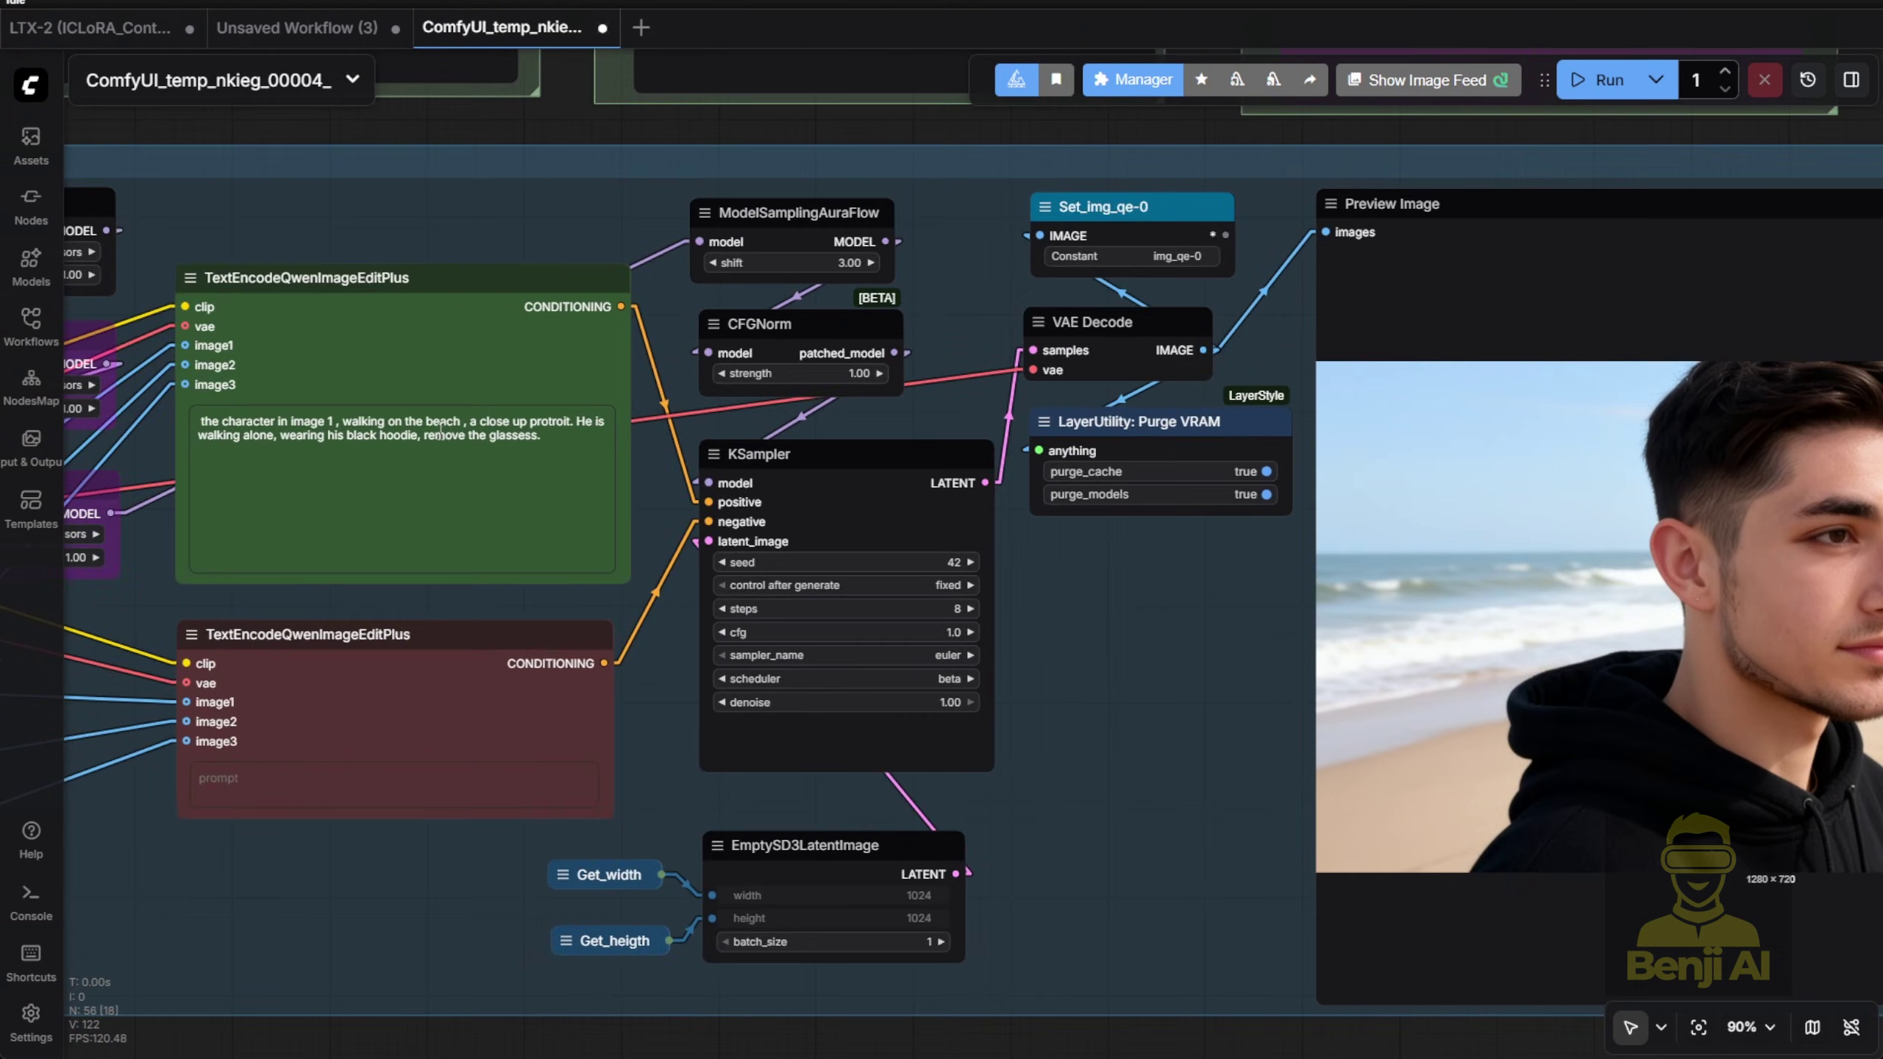
Paste the beach portrait into the LTX-2 Load Image node, then move it off Load Audio and shrink it
{"action": "left_click", "coordinate": [91, 28]}
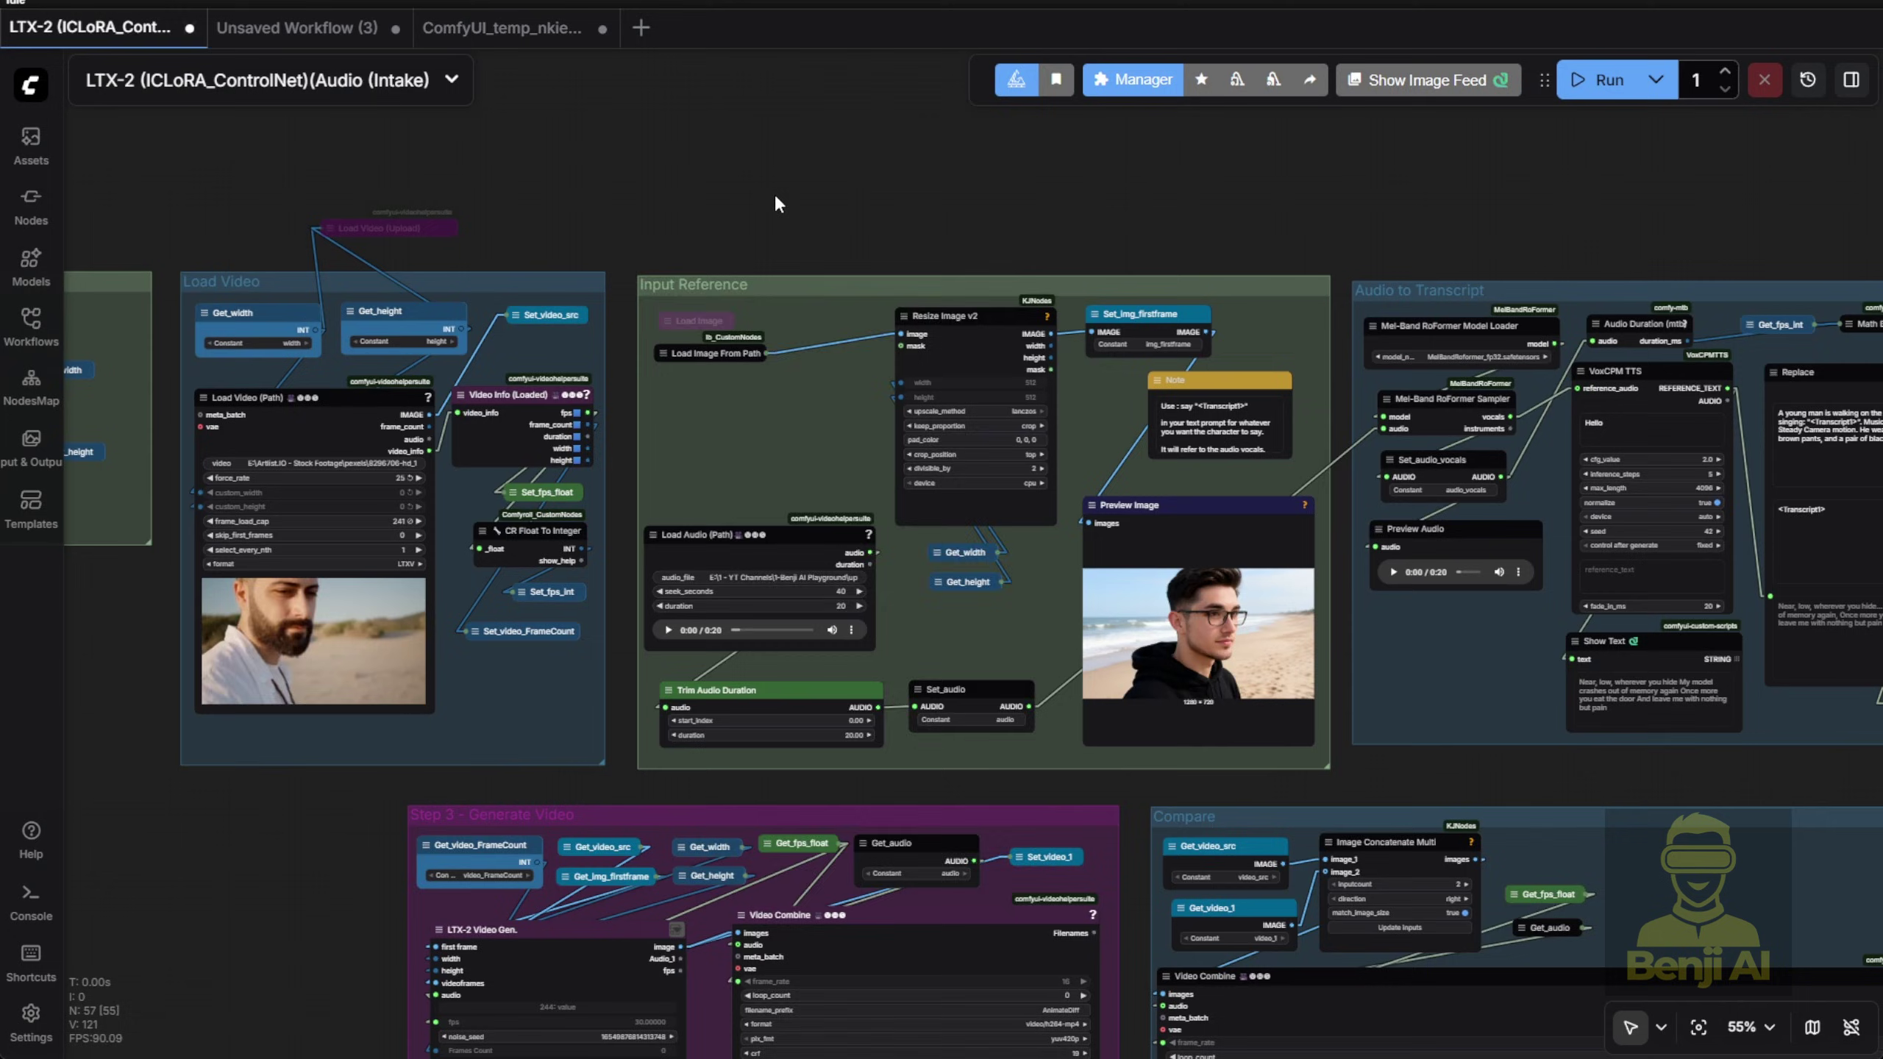
{"action": "right_click", "coordinate": [765, 416]}
{"action": "left_click", "coordinate": [860, 988]}
{"action": "scroll", "coordinate": [799, 406], "scroll_direction": "up", "scroll_amount": 6}
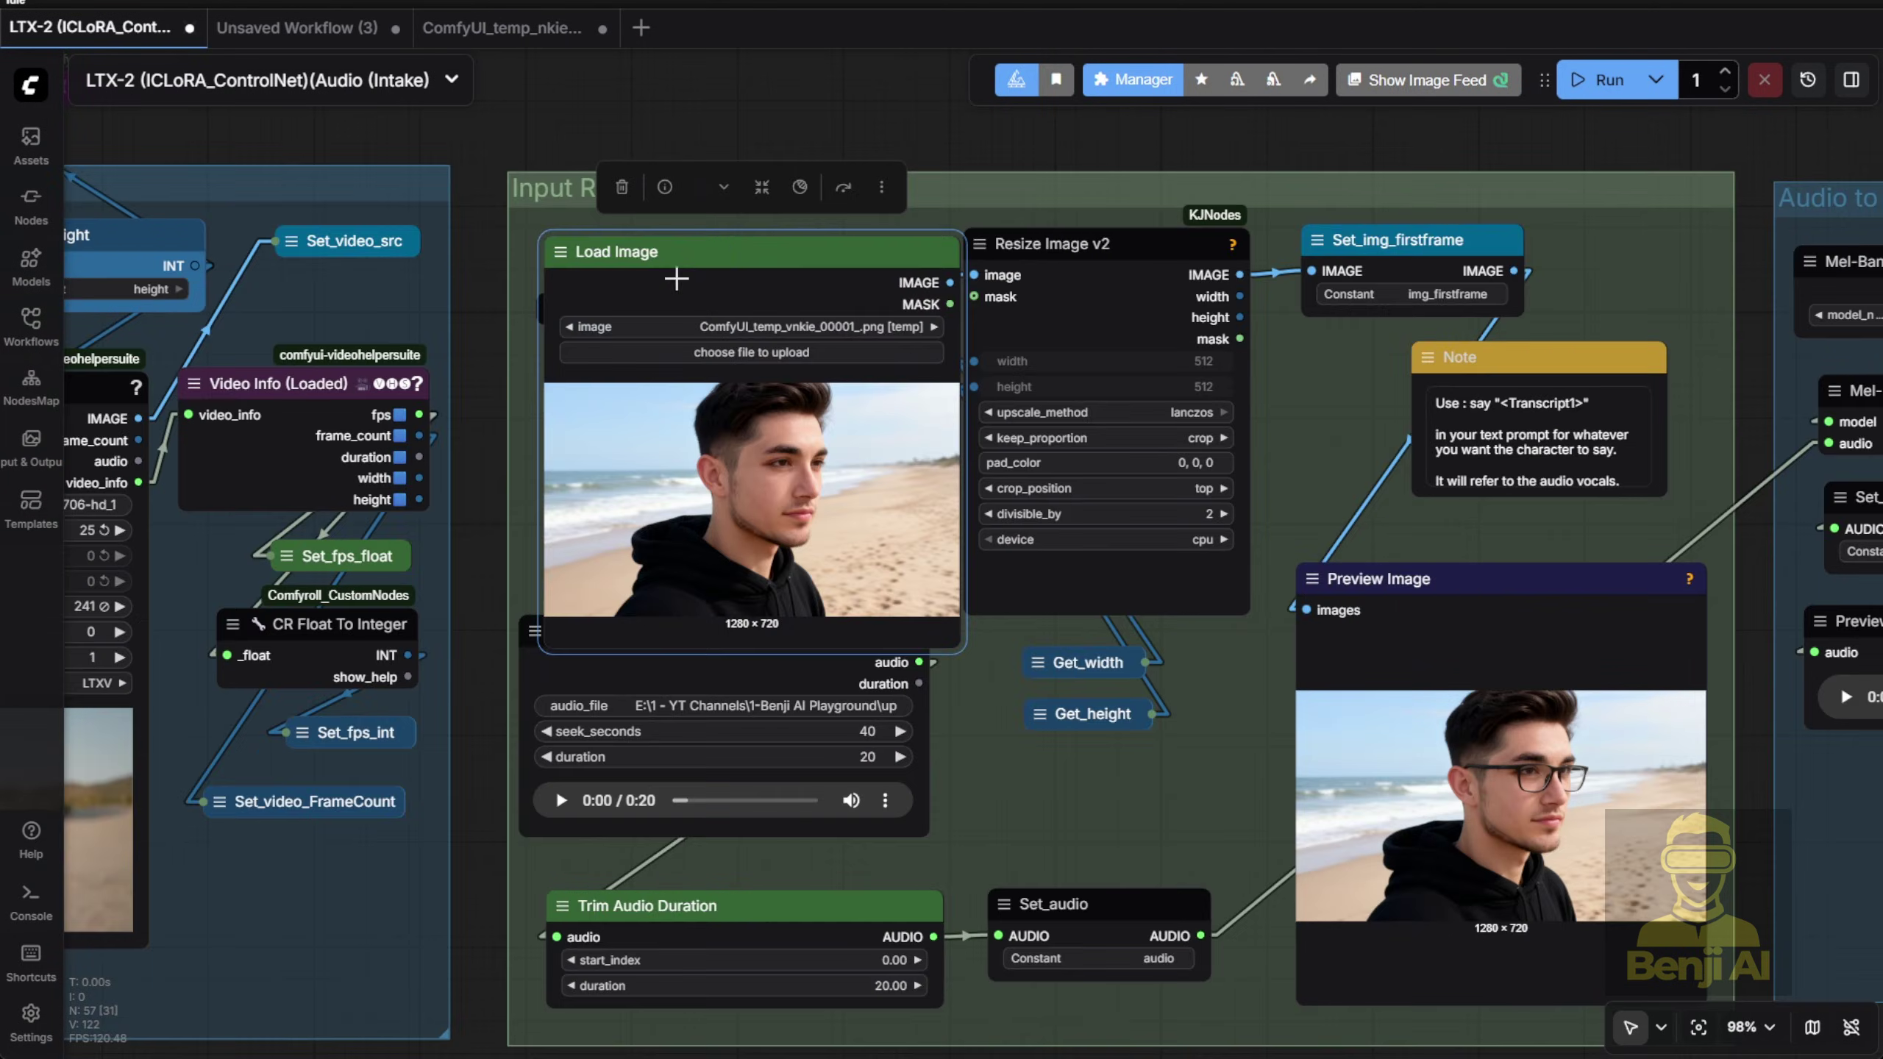
{"action": "left_click_drag", "start_coordinate": [682, 256], "coordinate": [619, 236]}
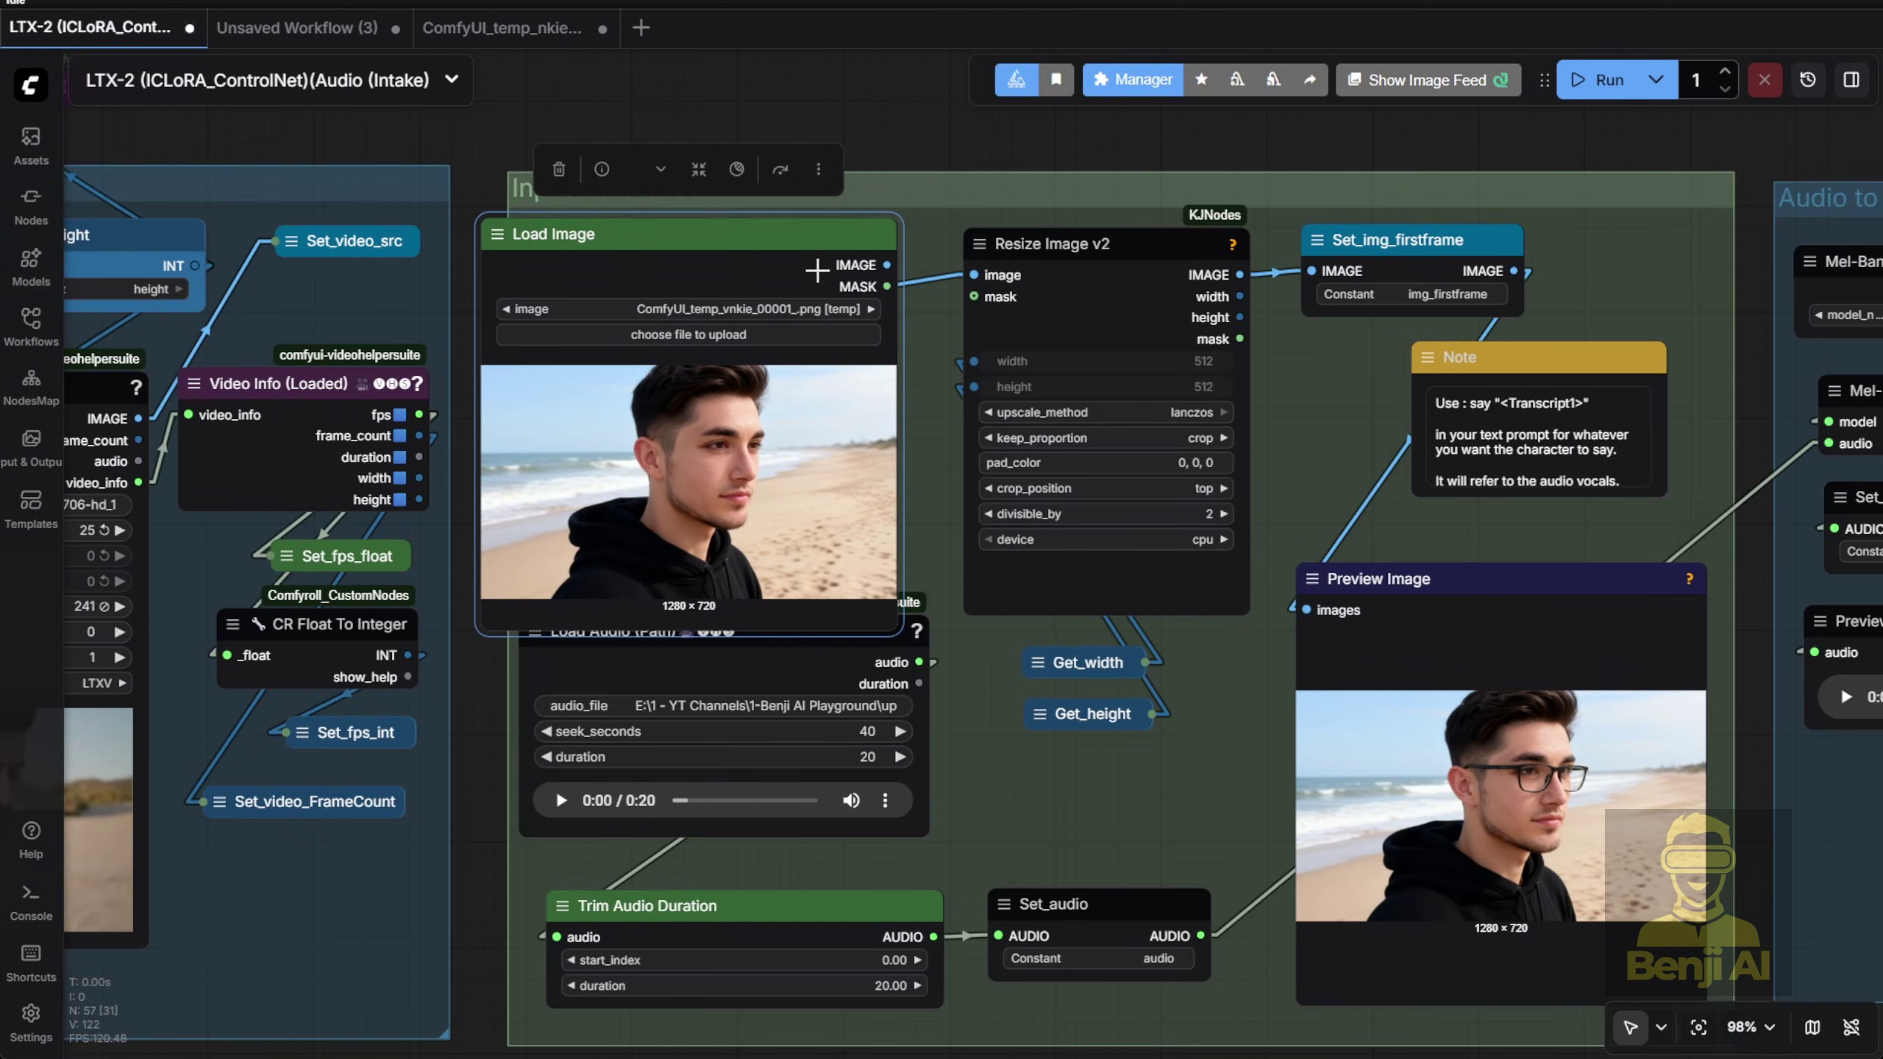
{"action": "left_click_drag", "start_coordinate": [848, 259], "coordinate": [898, 261]}
{"action": "left_click_drag", "start_coordinate": [934, 614], "coordinate": [917, 582]}
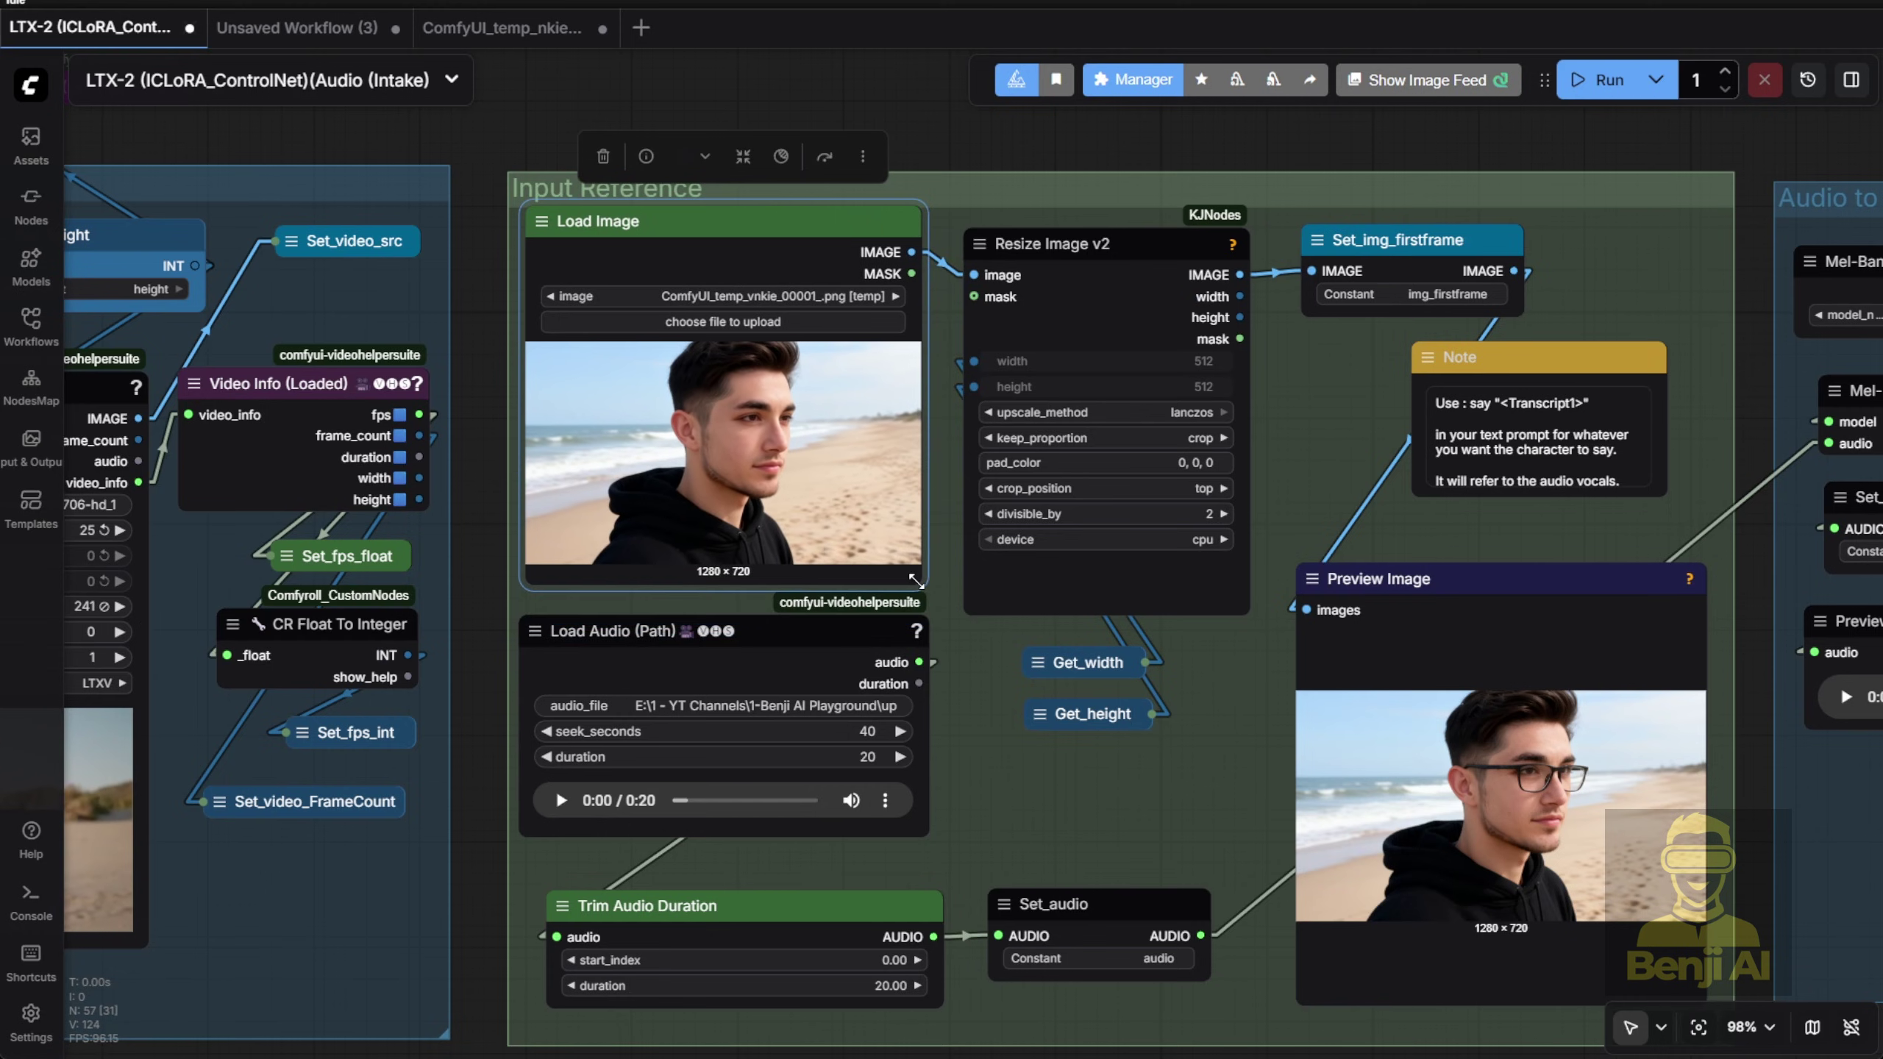
Check the workflow and bring the video output nodes into view as generation runs
{"action": "left_click", "coordinate": [1027, 275]}
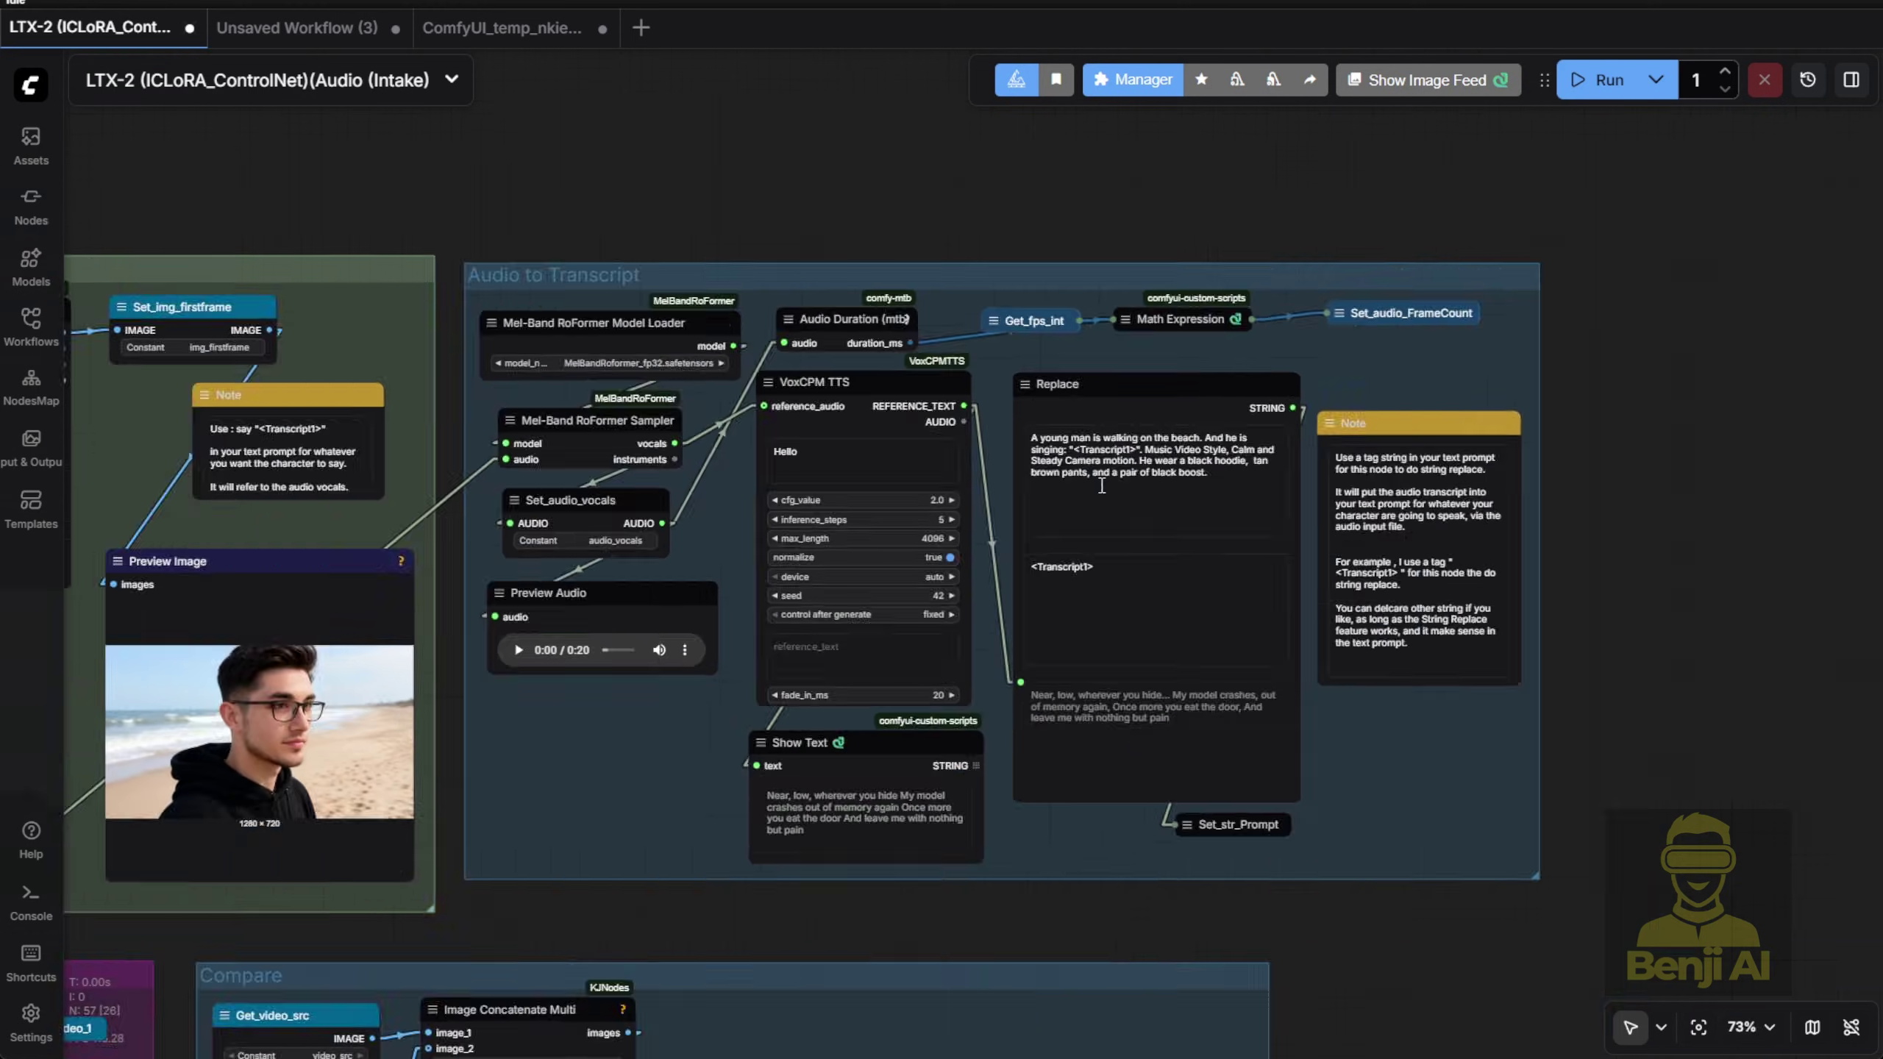
{"action": "scroll", "coordinate": [1220, 432], "scroll_direction": "up", "scroll_amount": 5}
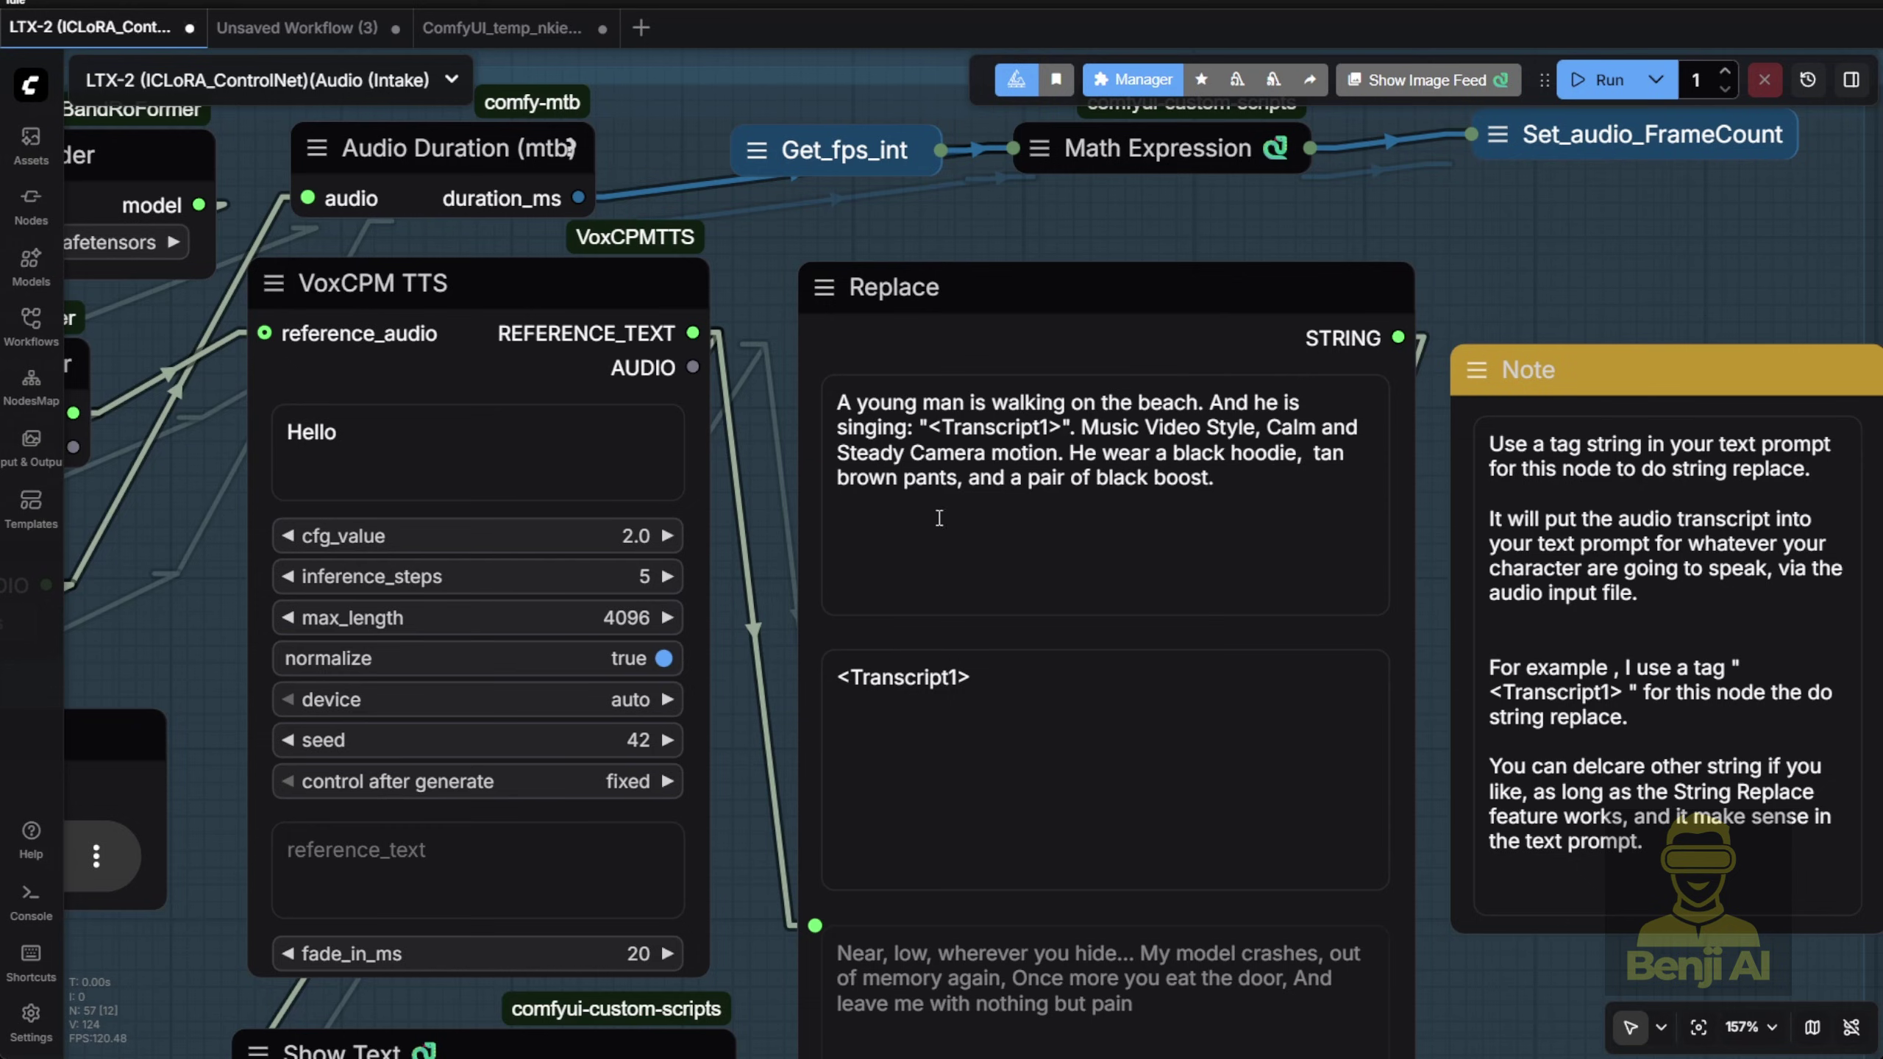
{"action": "scroll", "coordinate": [1132, 548], "scroll_direction": "down", "scroll_amount": 8}
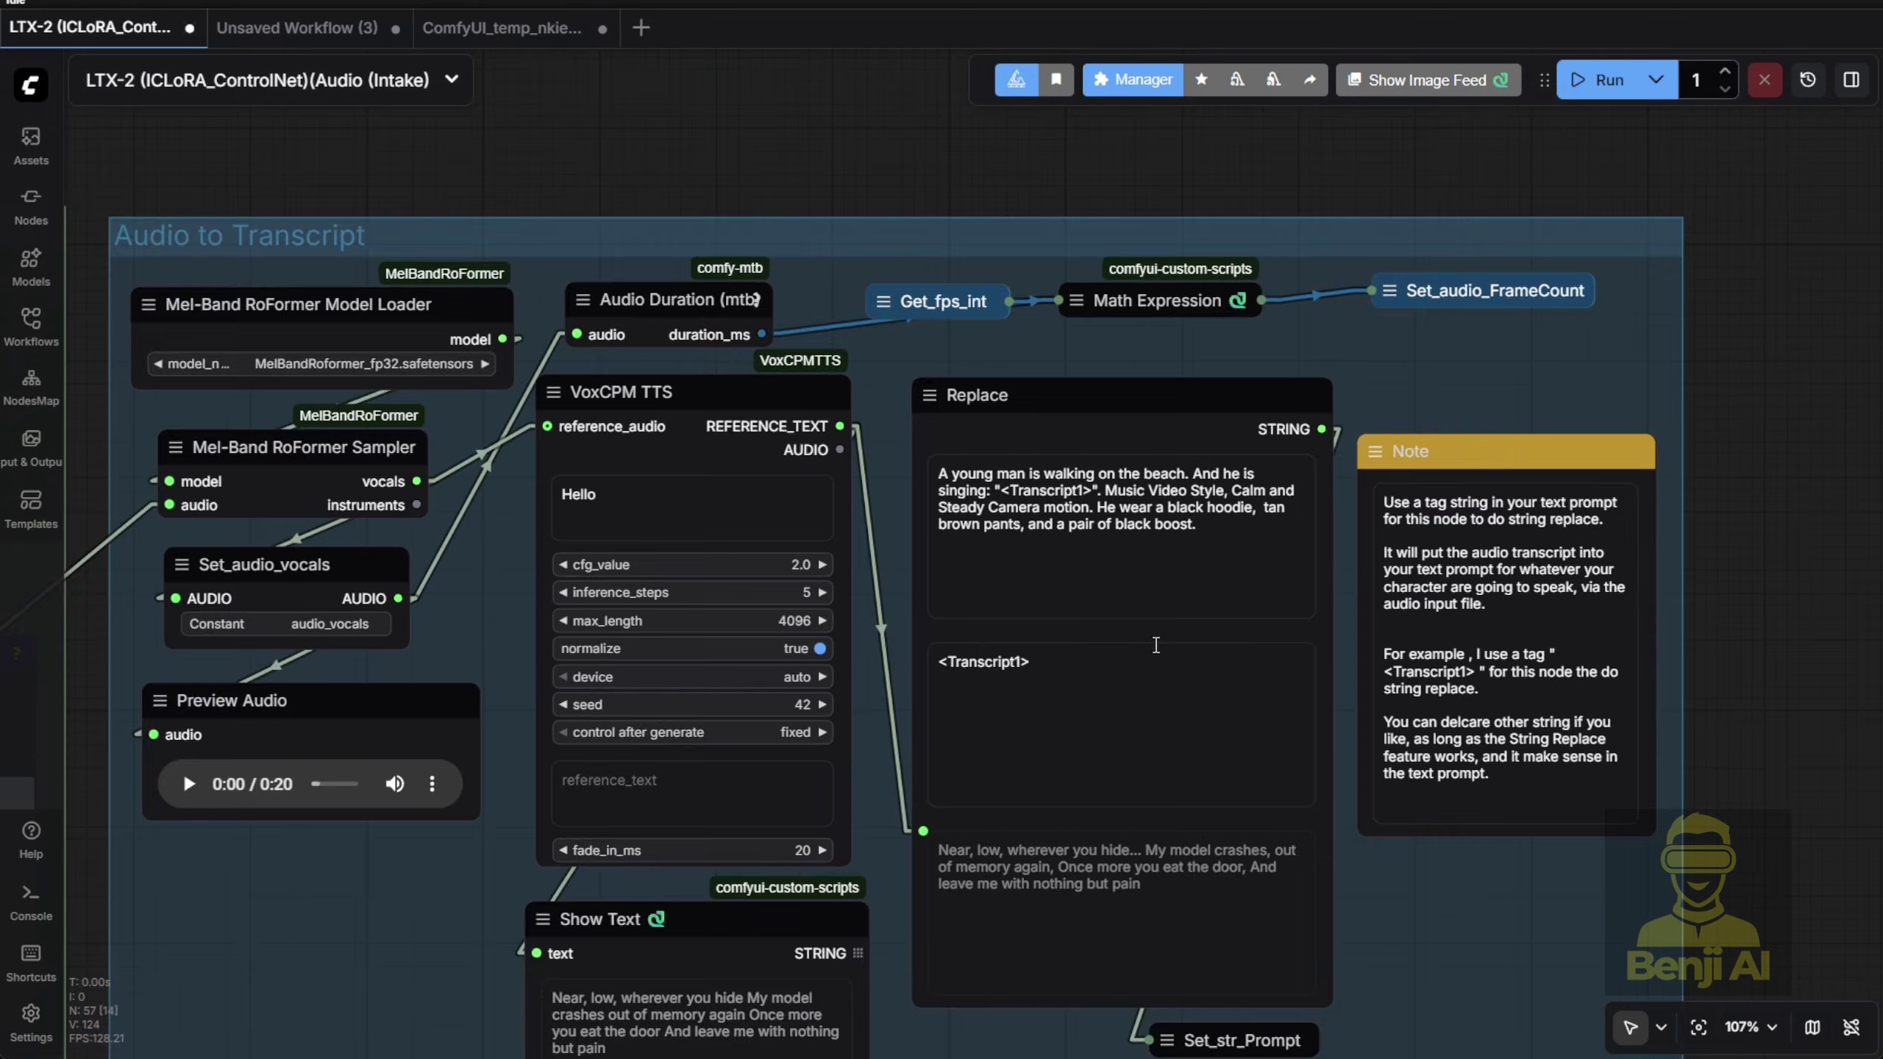
{"action": "left_click_drag", "start_coordinate": [582, 942], "coordinate": [709, 736]}
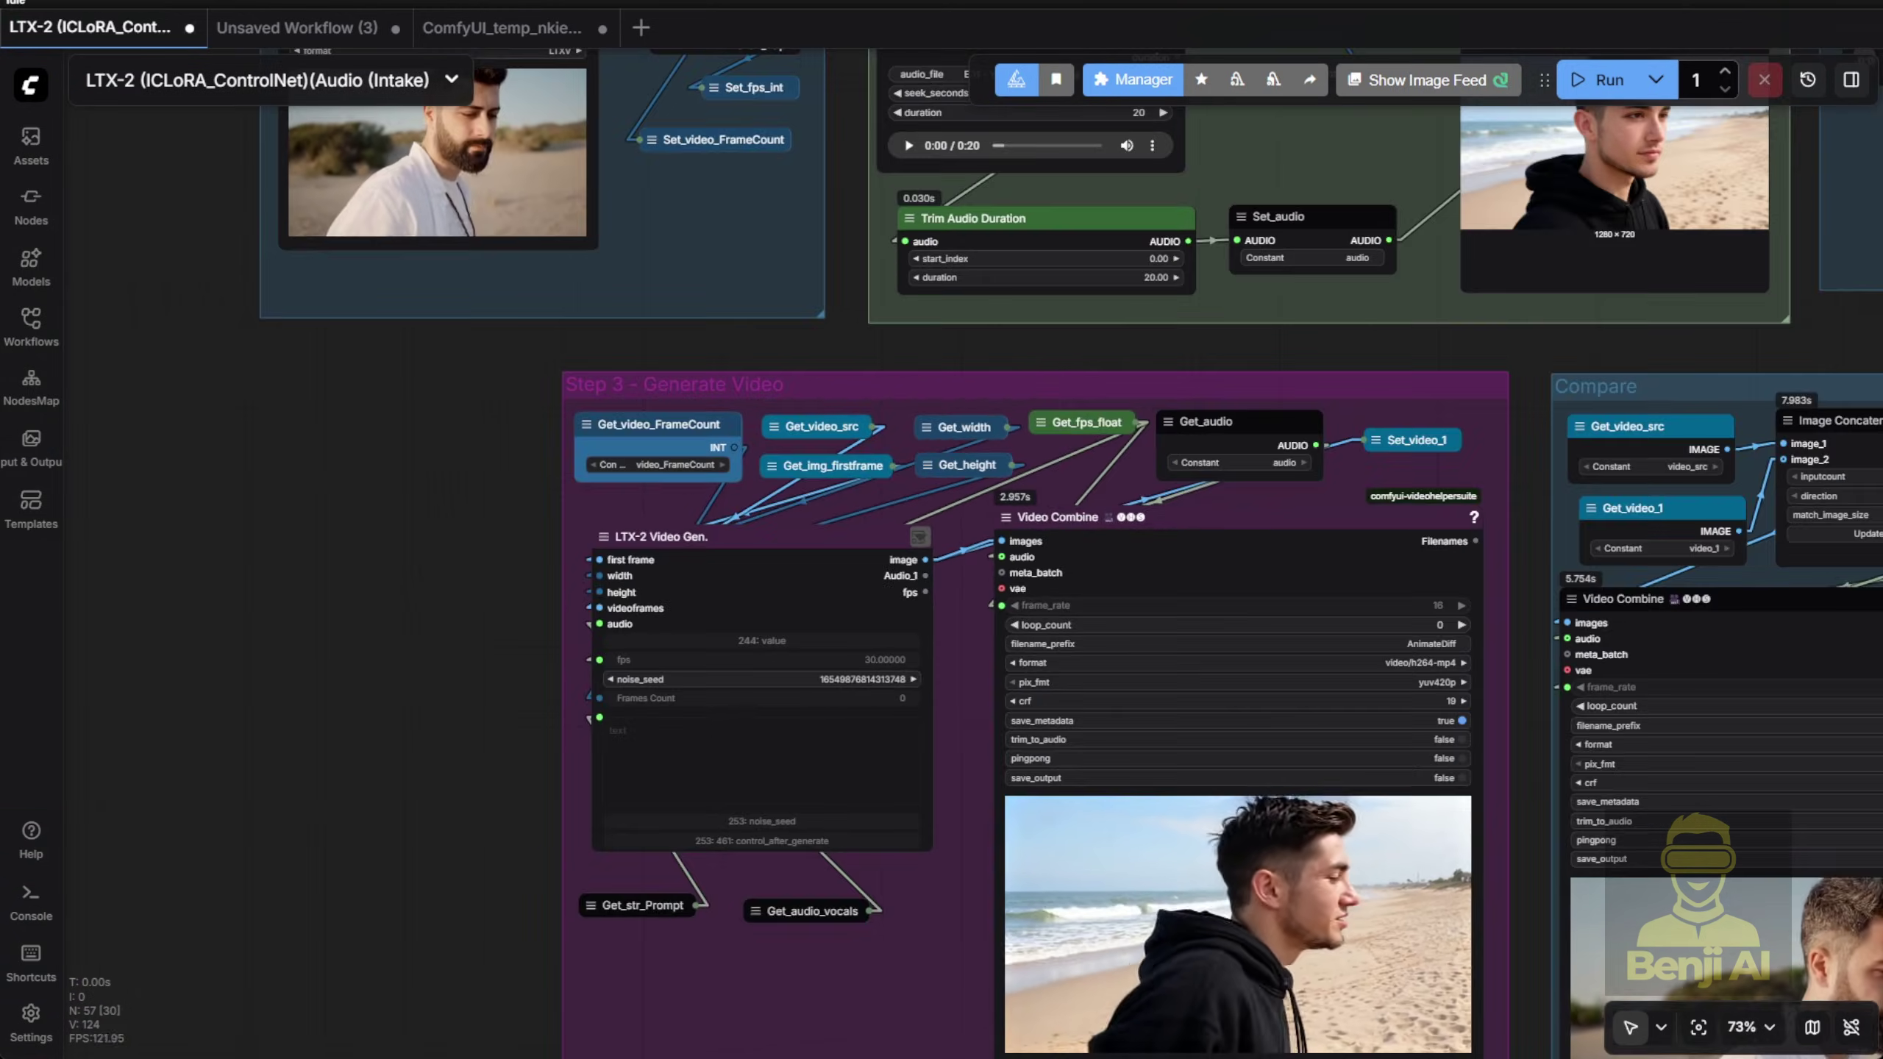
Pan and zoom to the Step 3 Video Combine preview of the generated beach clip
{"action": "left_click_drag", "start_coordinate": [513, 819], "coordinate": [300, 549]}
{"action": "left_click_drag", "start_coordinate": [1092, 914], "coordinate": [699, 830]}
{"action": "scroll", "coordinate": [699, 830], "scroll_direction": "up", "scroll_amount": 3}
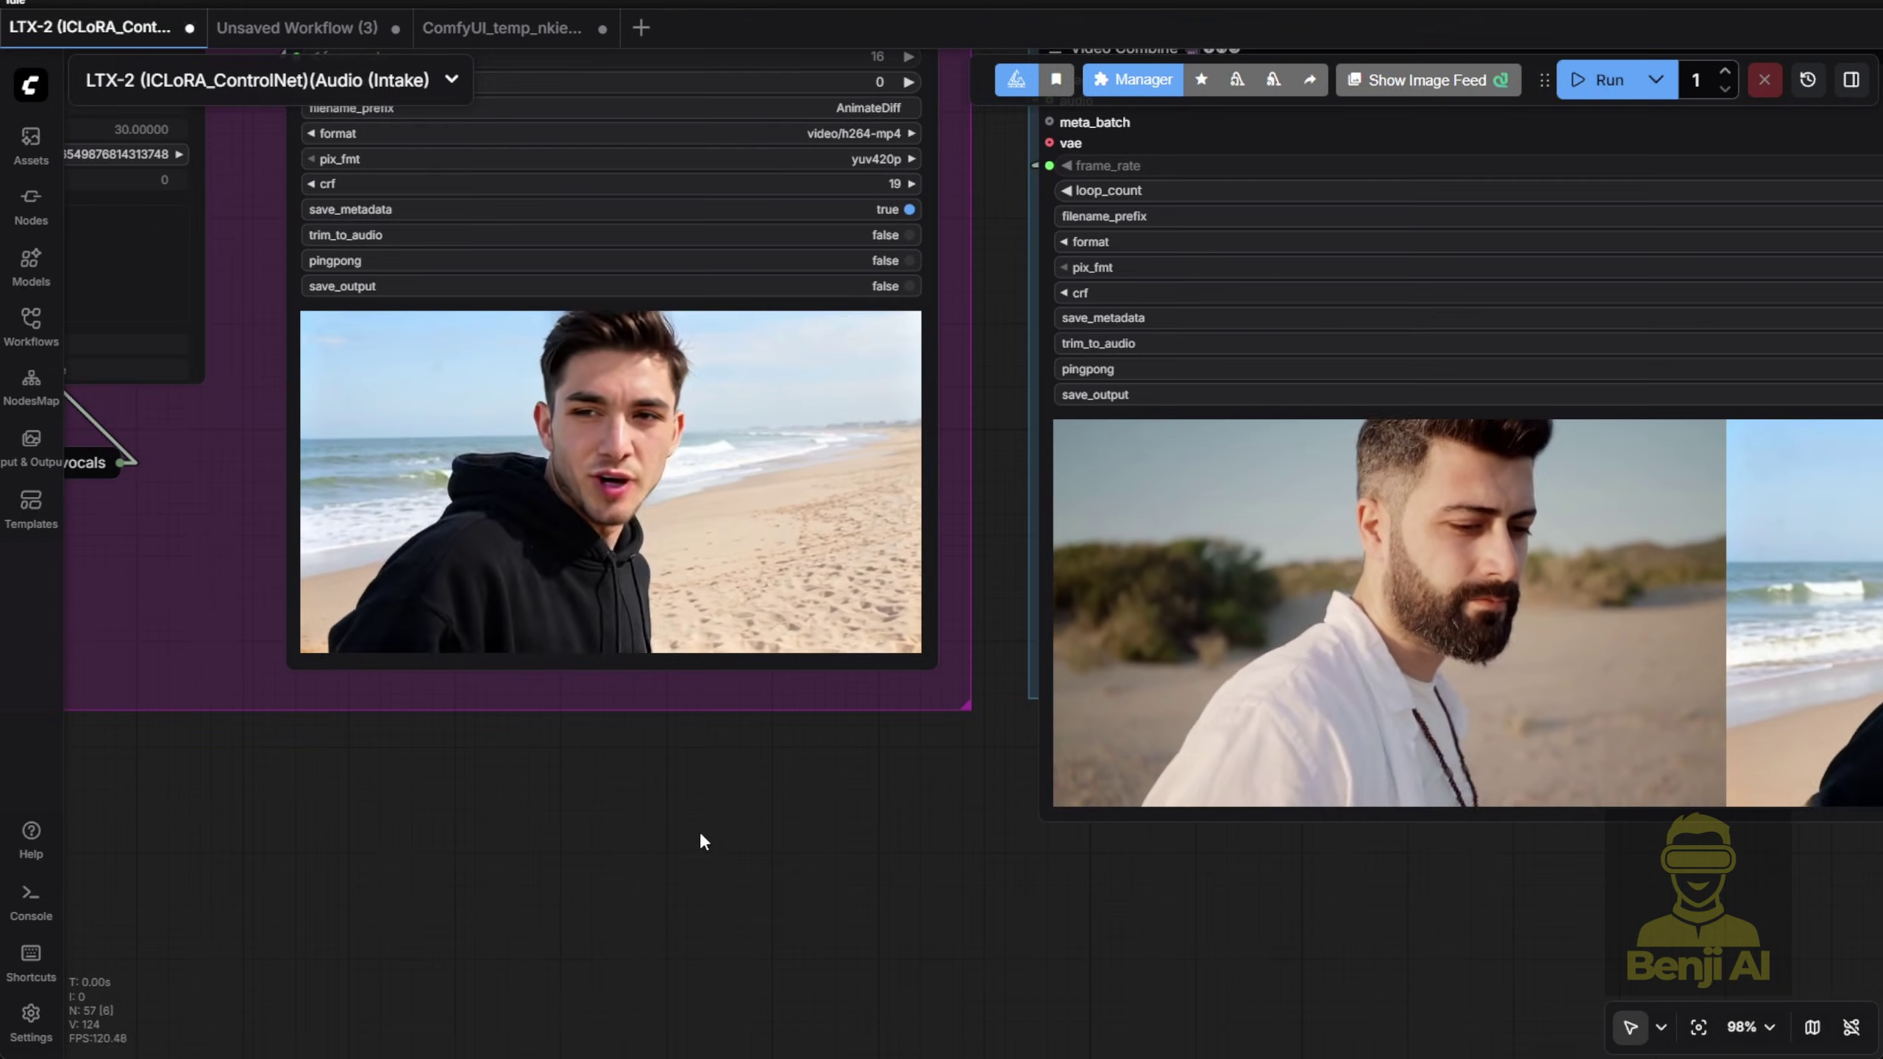
{"action": "scroll", "coordinate": [593, 810], "scroll_direction": "up", "scroll_amount": 2}
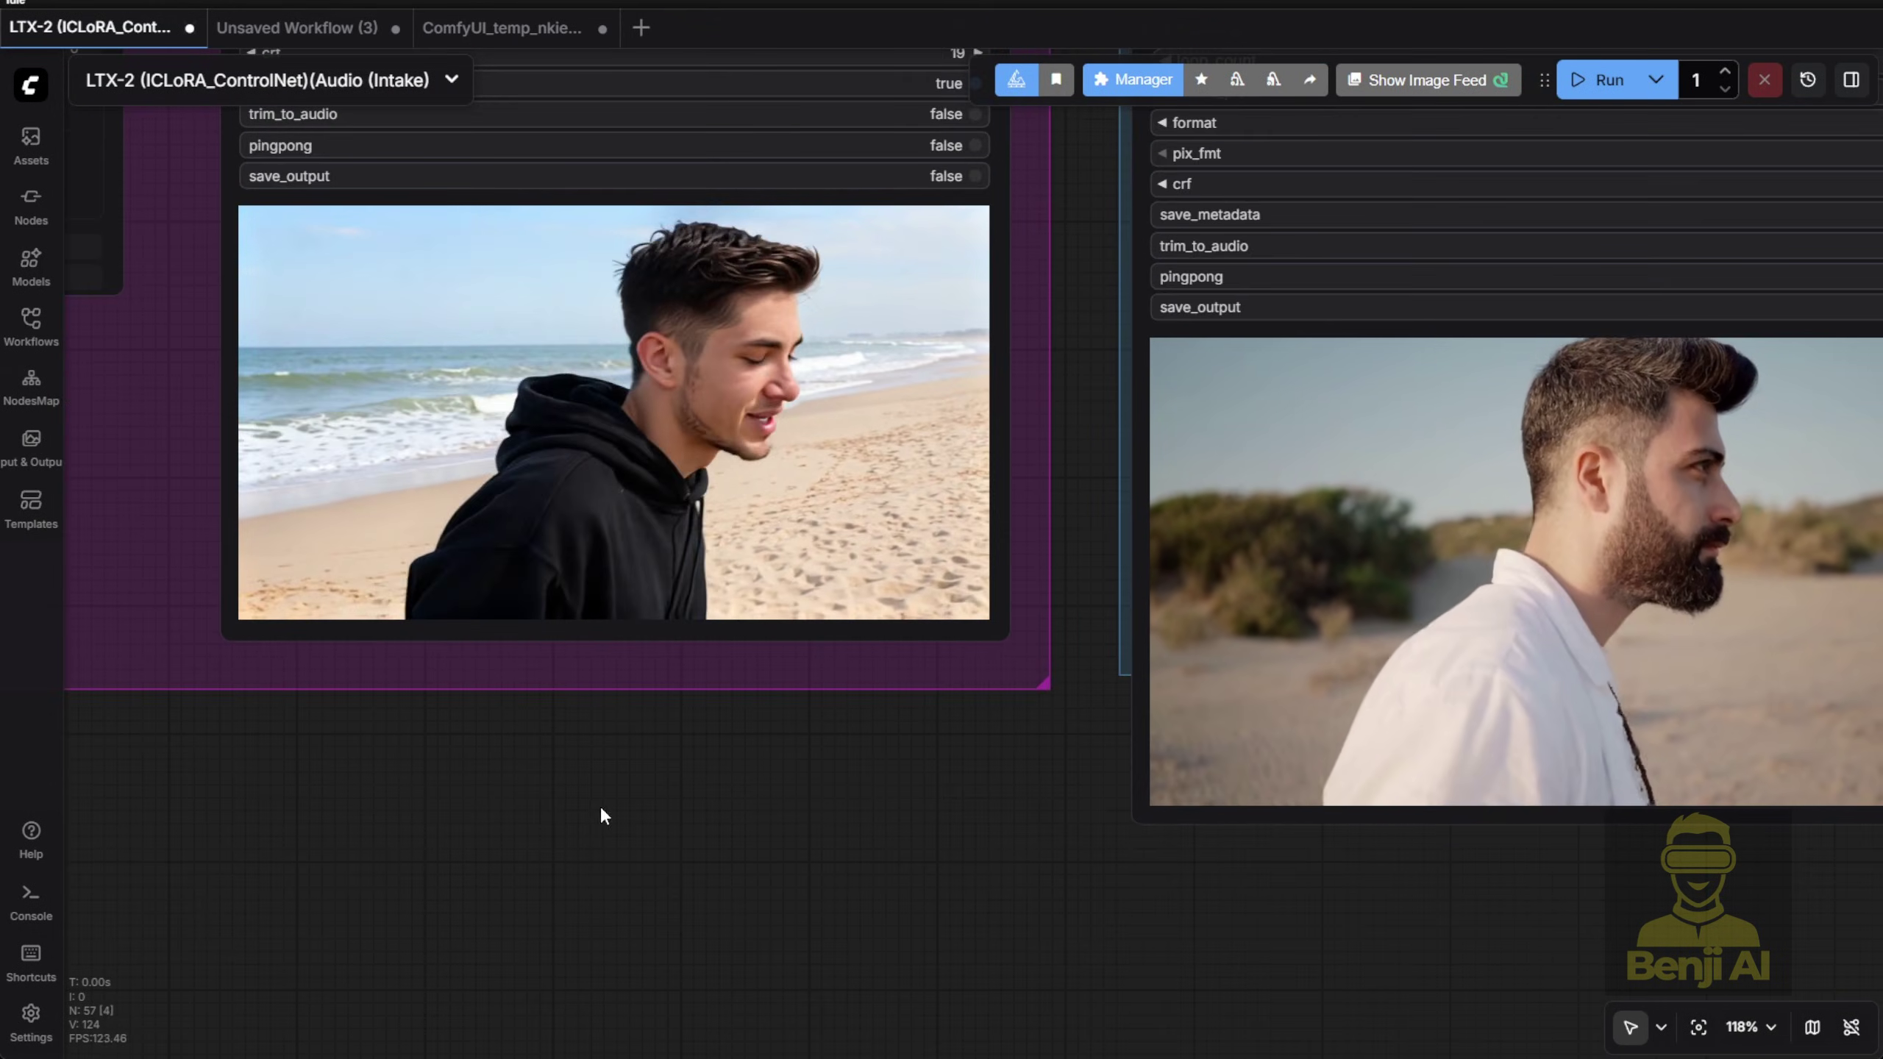
{"action": "left_click_drag", "start_coordinate": [601, 812], "coordinate": [551, 916]}
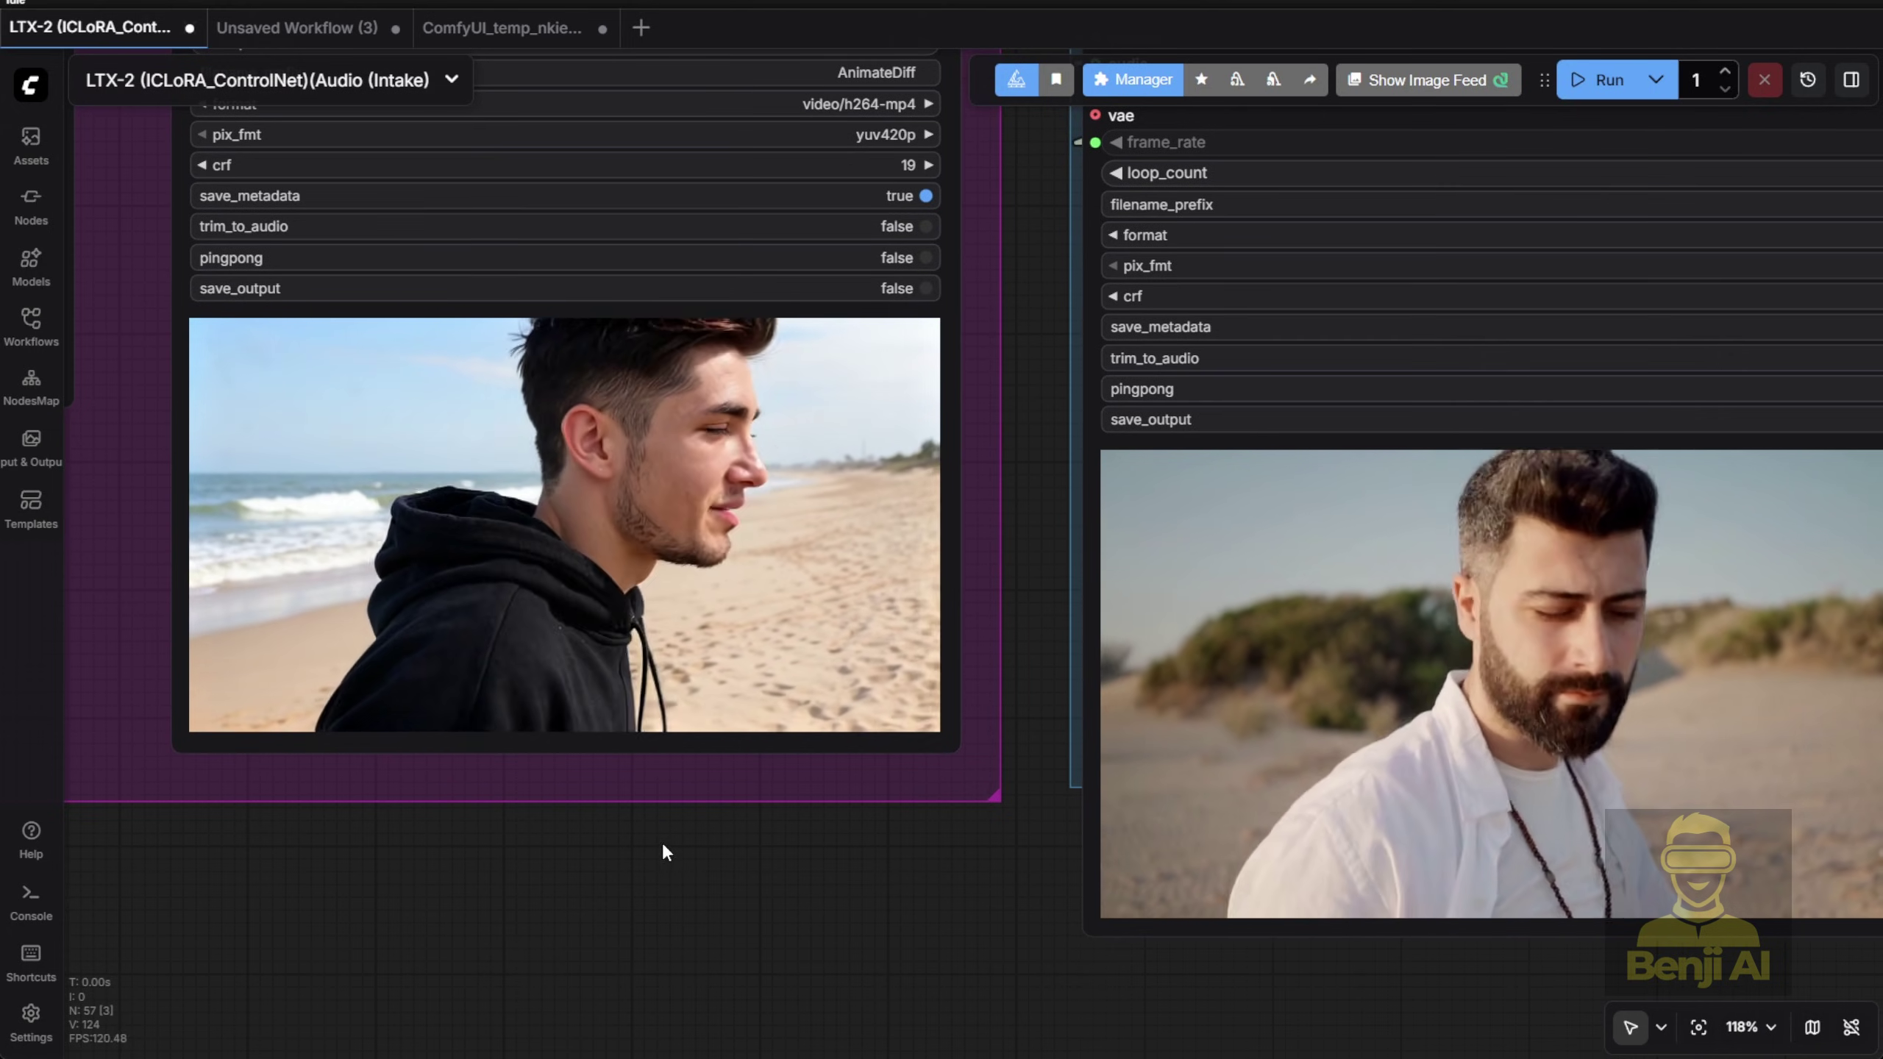
{"action": "scroll", "coordinate": [662, 830], "scroll_direction": "up", "scroll_amount": 2}
{"action": "left_click_drag", "start_coordinate": [627, 742], "coordinate": [940, 929]}
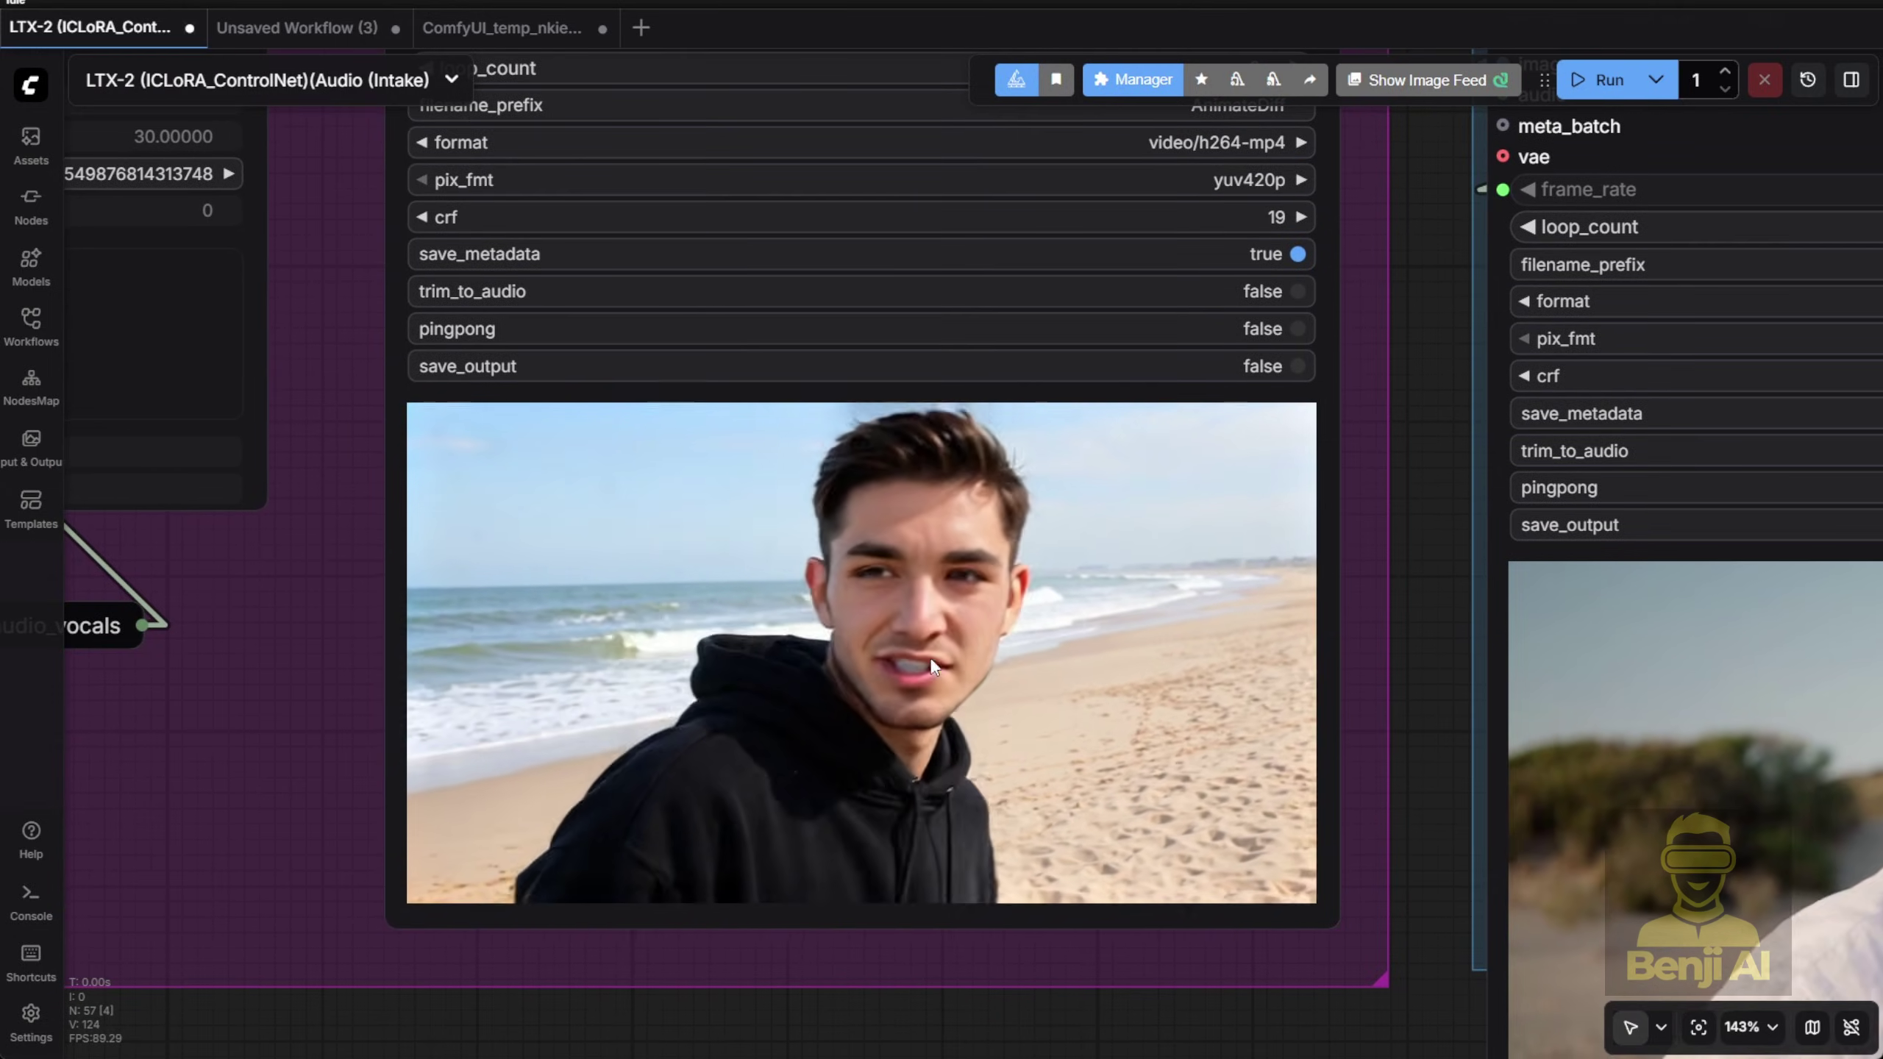